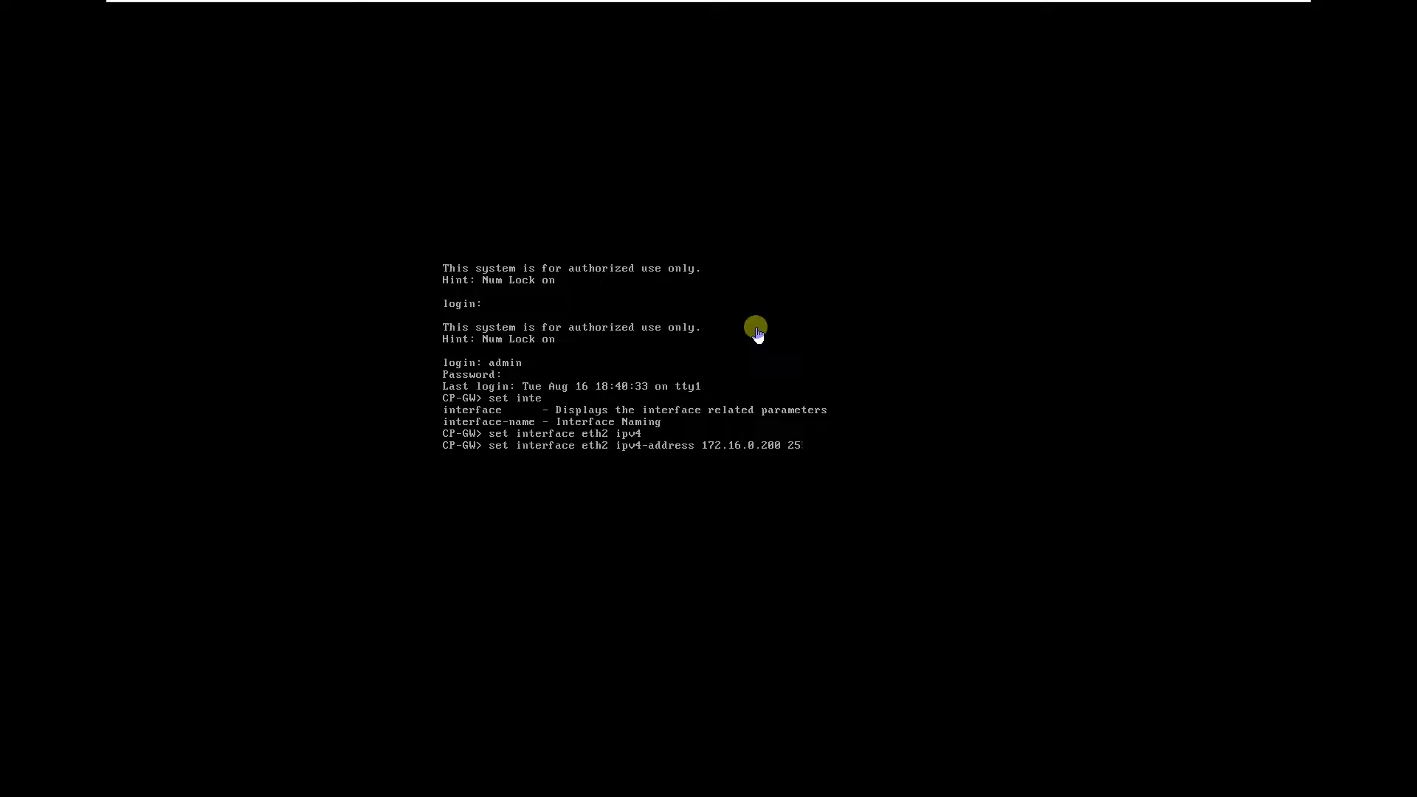
- Assign eth2 the address 172.16.0.200 with subnet mask 255.255.255.0
{"action": "type", "text": "b"}
{"action": "key", "text": "Tab"}
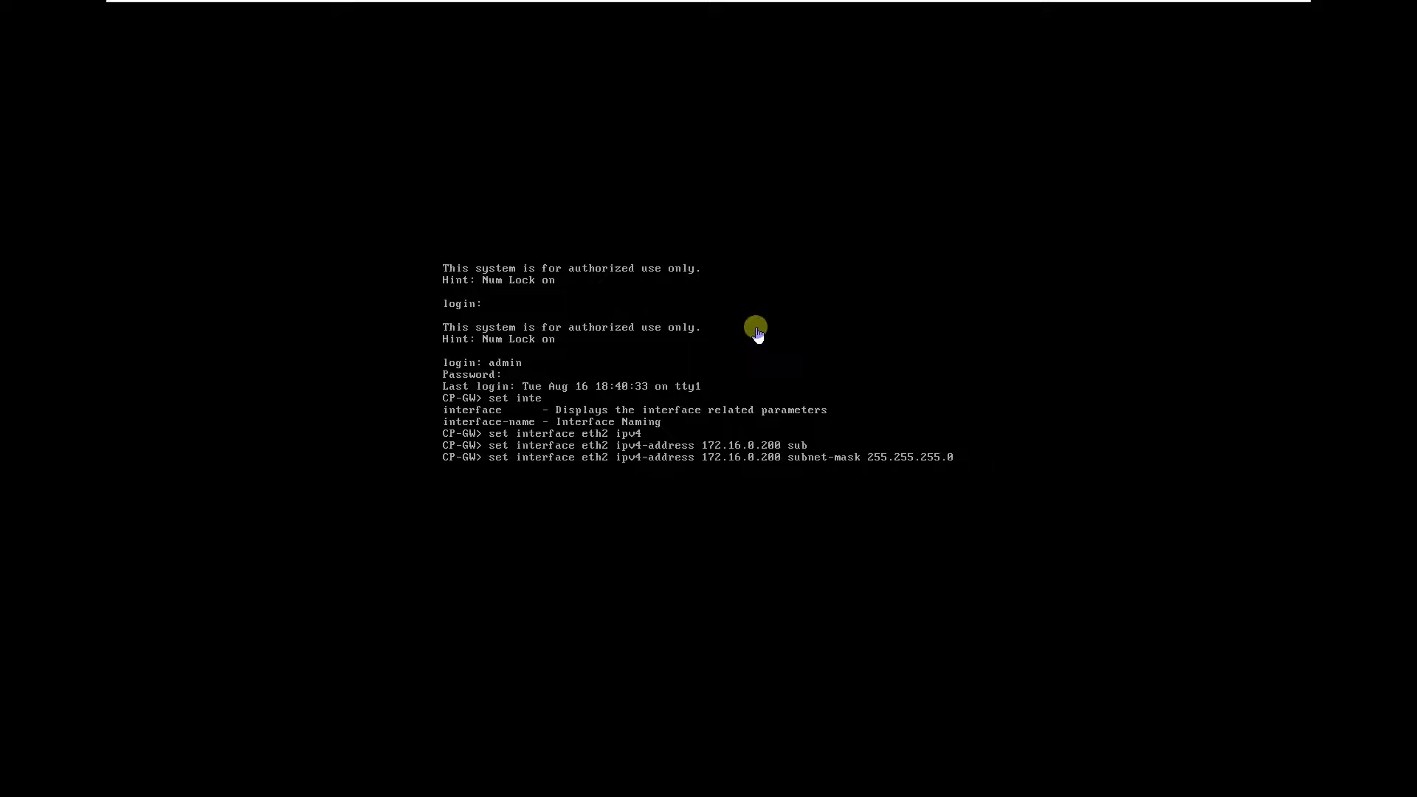
{"action": "key", "text": "Return"}
- Turn eth2's state on and save the gateway configuration with save config
{"action": "key", "text": "Up"}
{"action": "key", "text": "BackSpace"}
{"action": "key", "text": "BackSpace"}
{"action": "key", "text": "BackSpace"}
{"action": "key", "text": "BackSpace"}
{"action": "key", "text": "BackSpace"}
{"action": "key", "text": "BackSpace"}
{"action": "key", "text": "BackSpace"}
{"action": "key", "text": "BackSpace"}
{"action": "key", "text": "BackSpace"}
{"action": "key", "text": "BackSpace"}
{"action": "key", "text": "BackSpace"}
{"action": "key", "text": "BackSpace"}
{"action": "key", "text": "BackSpace"}
{"action": "key", "text": "BackSpace"}
{"action": "key", "text": "BackSpace"}
{"action": "key", "text": "BackSpace"}
{"action": "key", "text": "BackSpace"}
{"action": "key", "text": "BackSpace"}
{"action": "key", "text": "BackSpace"}
{"action": "key", "text": "BackSpace"}
{"action": "key", "text": "Tab"}
{"action": "type", "text": "on"}
{"action": "key", "text": "Return"}
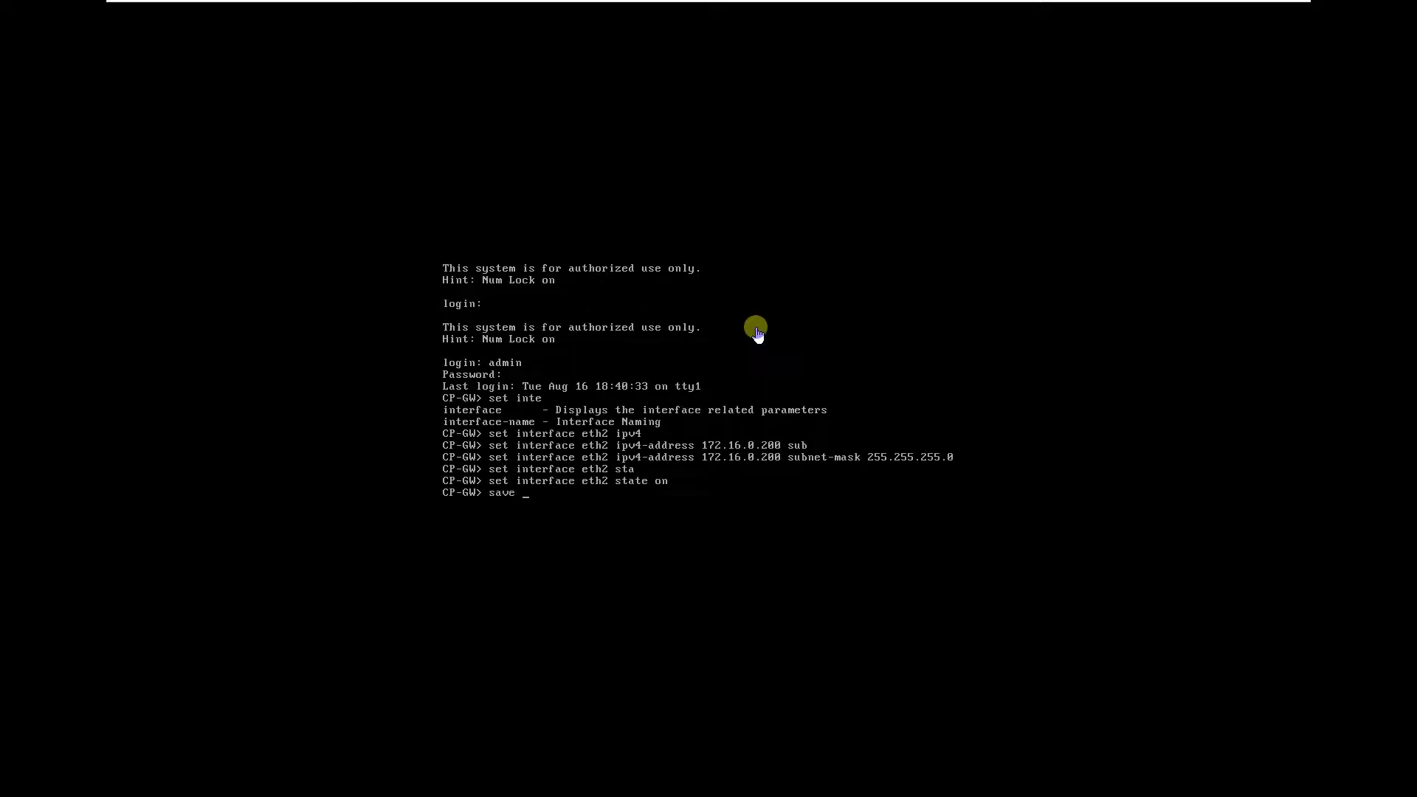
{"action": "type", "text": "save config"}
{"action": "key", "text": "Return"}
- Switch to the Web Server VM after a glance at the lab diagram on Management Station
{"action": "mouse_move", "coordinate": [999, 6]}
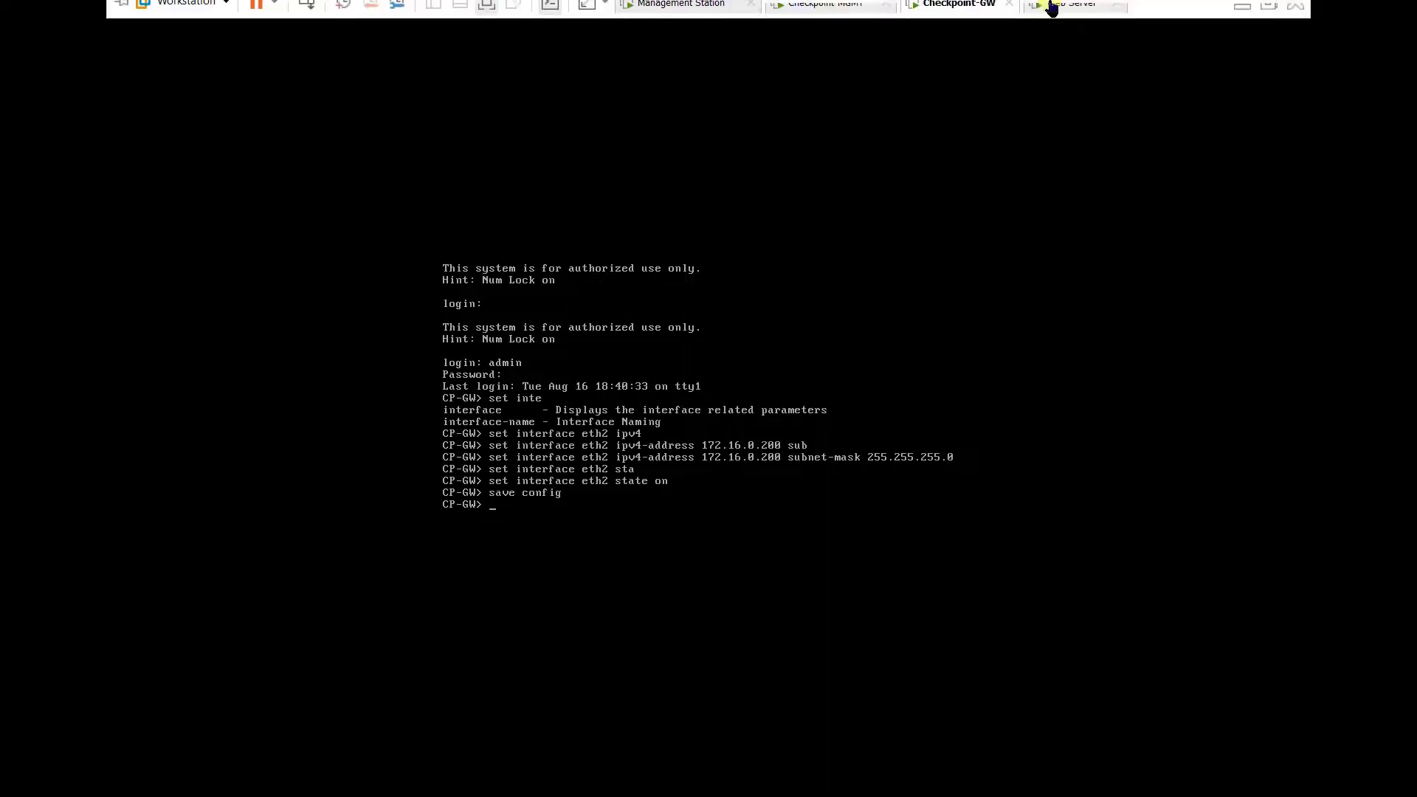
{"action": "left_click", "coordinate": [1065, 16]}
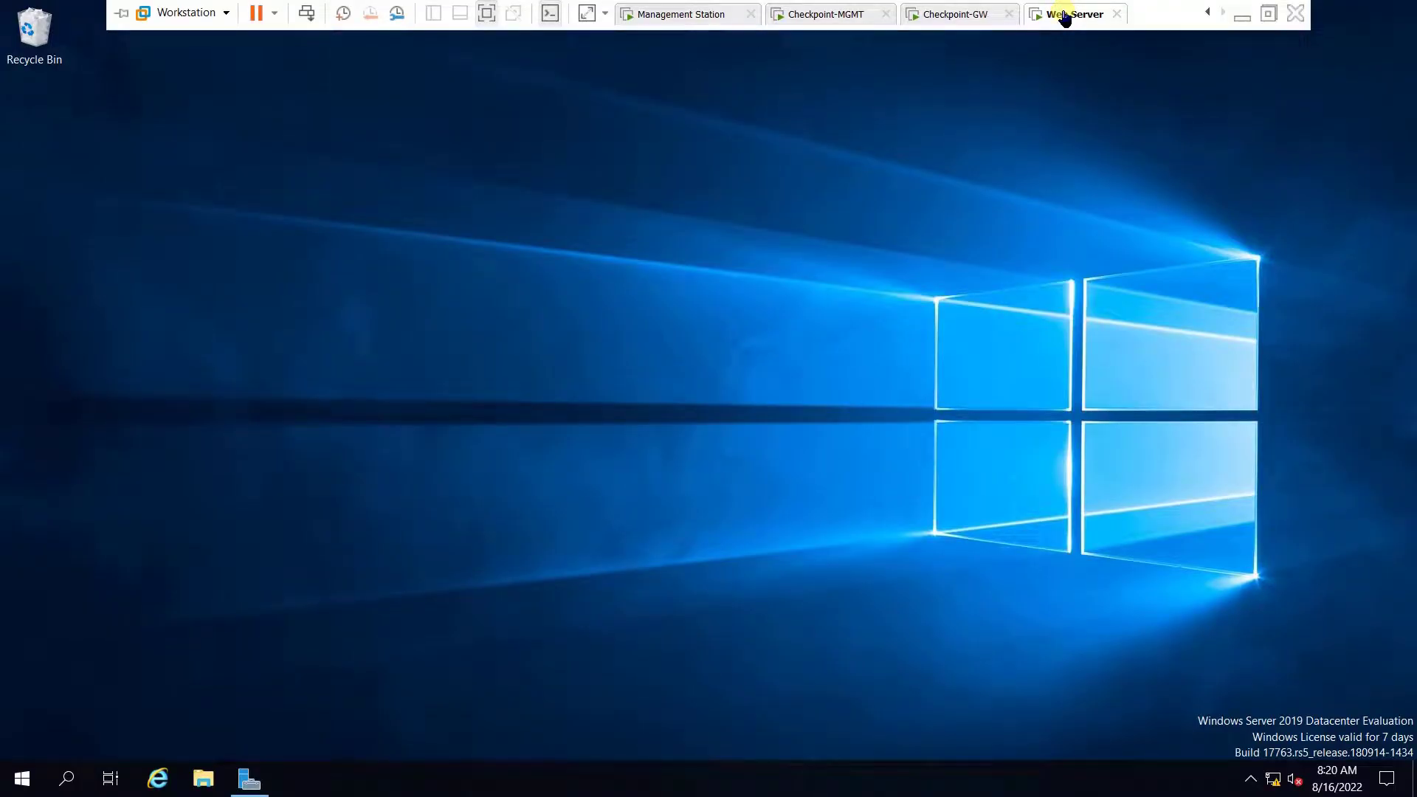
{"action": "left_click", "coordinate": [696, 15]}
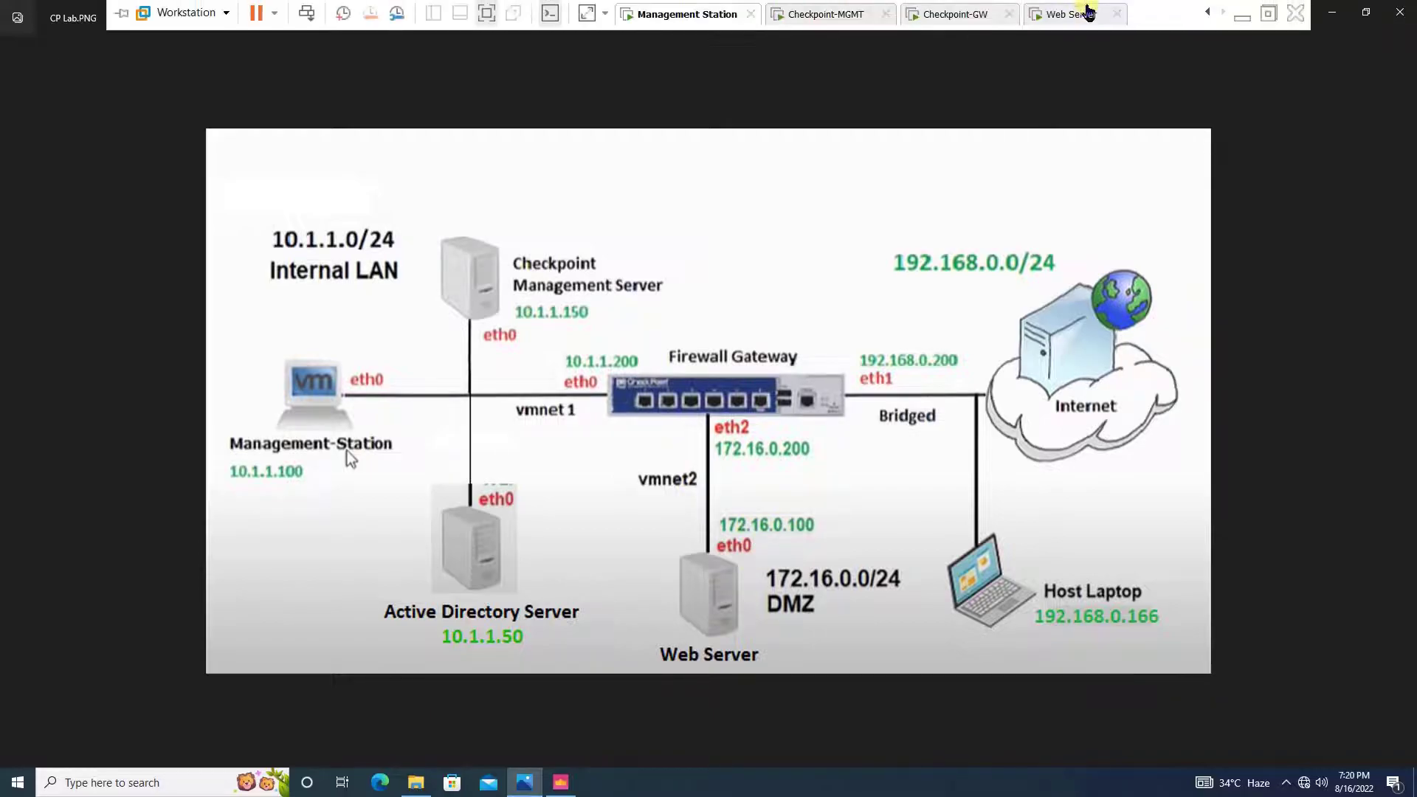
{"action": "left_click", "coordinate": [1085, 13]}
- Confirm in VM settings that the Web Server's network adapter uses VMnet2 (Host-only)
{"action": "right_click", "coordinate": [1081, 15]}
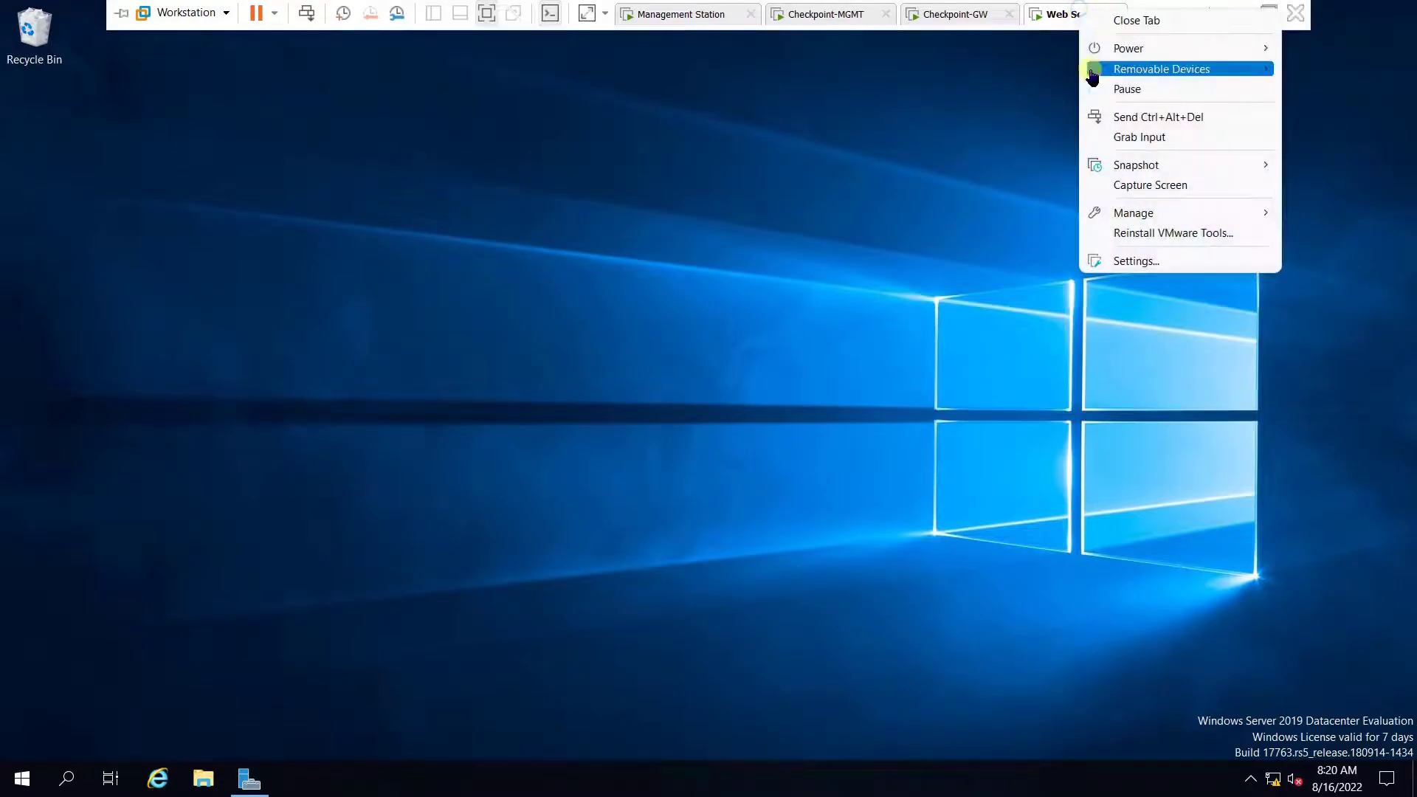
{"action": "left_click", "coordinate": [1130, 259]}
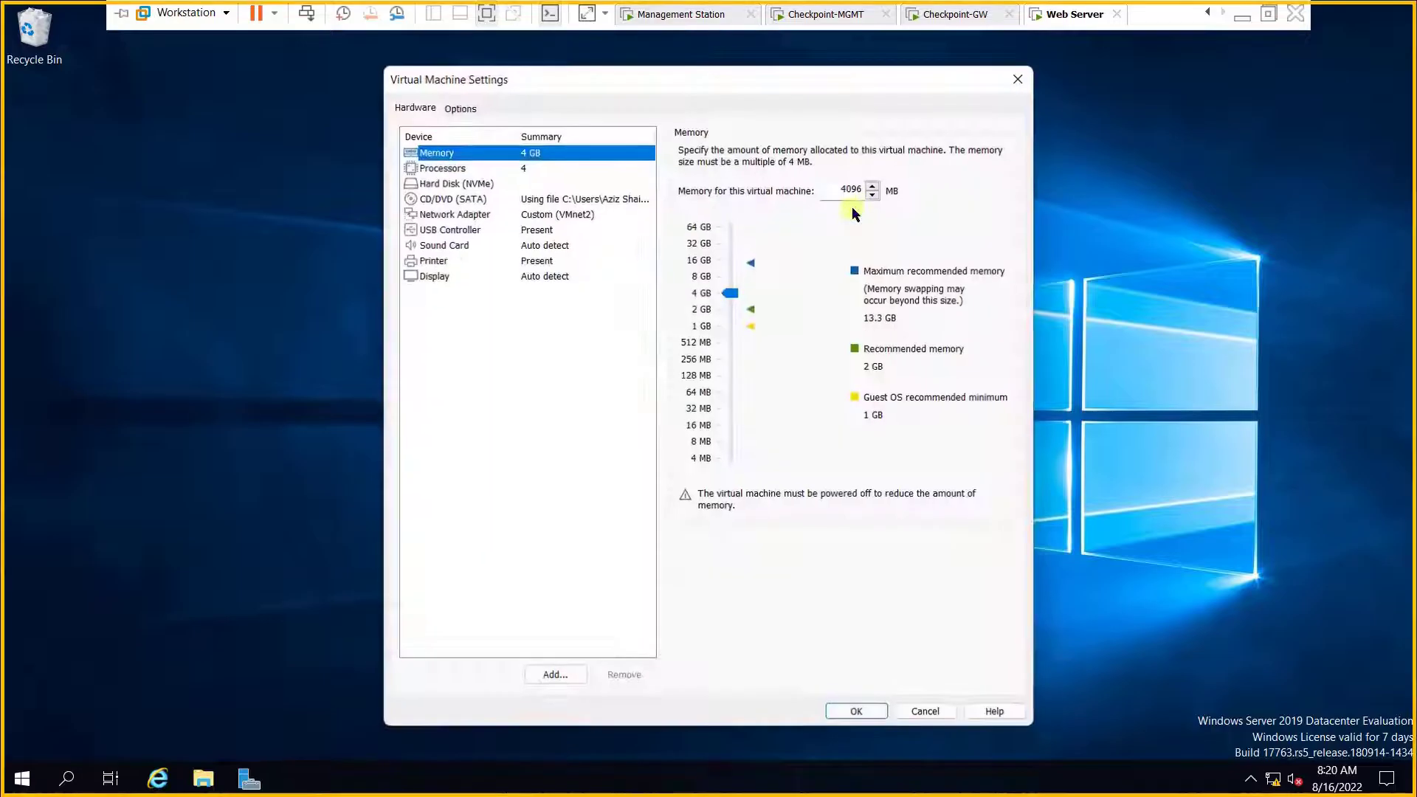
{"action": "left_click", "coordinate": [580, 215]}
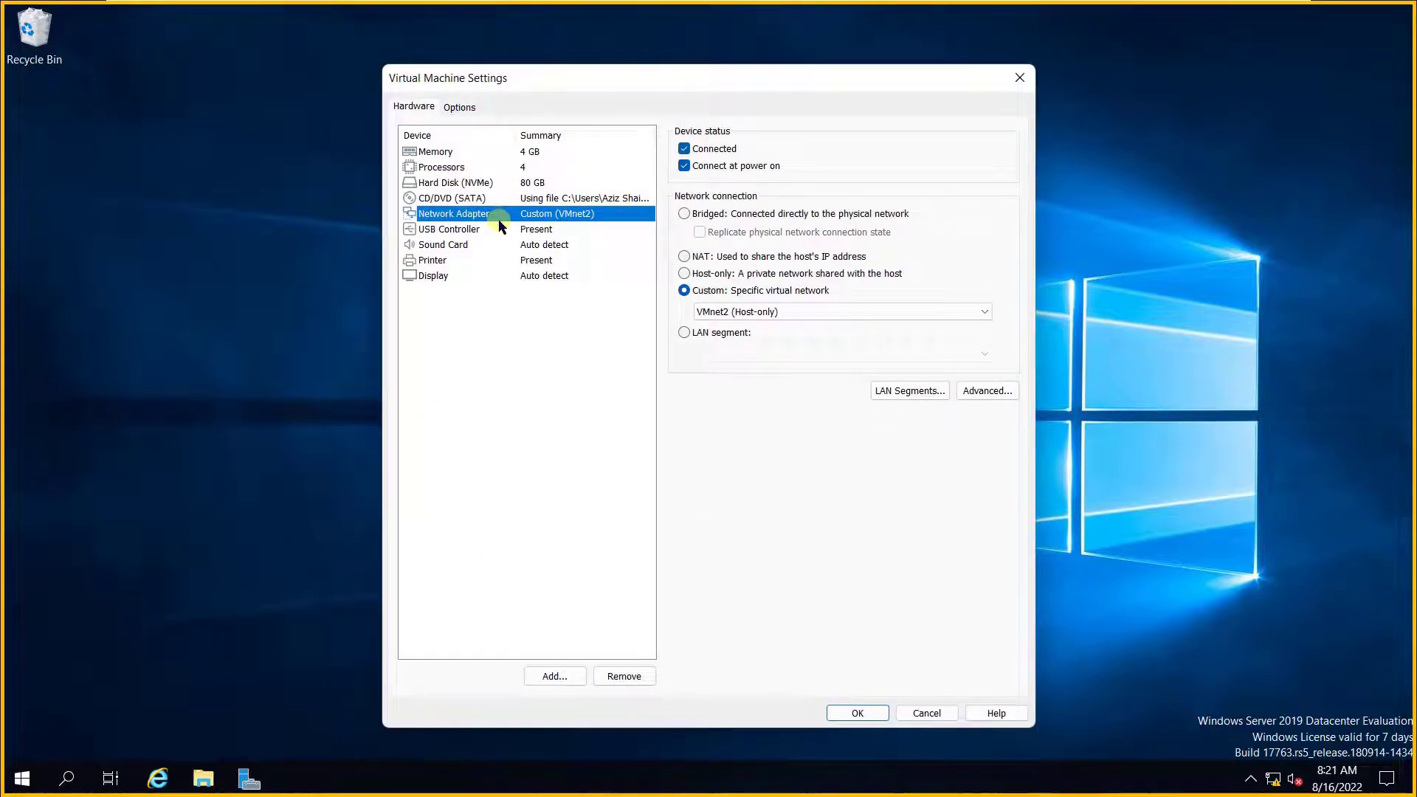
{"action": "left_click", "coordinate": [1019, 78]}
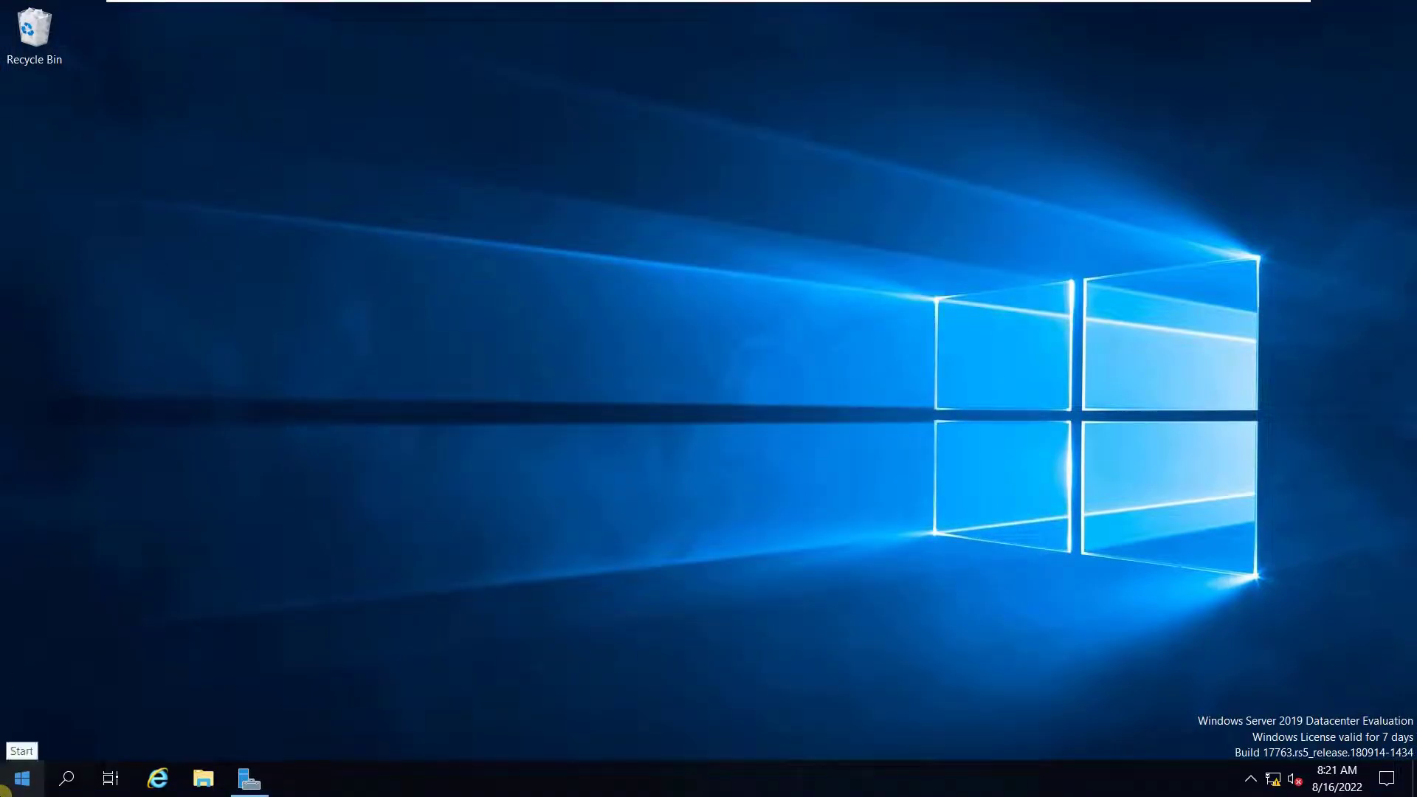
- Run ipconfig in Command Prompt to confirm 172.16.0.100, 255.255.255.0 and gateway 172.16.0.200
{"action": "left_click", "coordinate": [23, 782]}
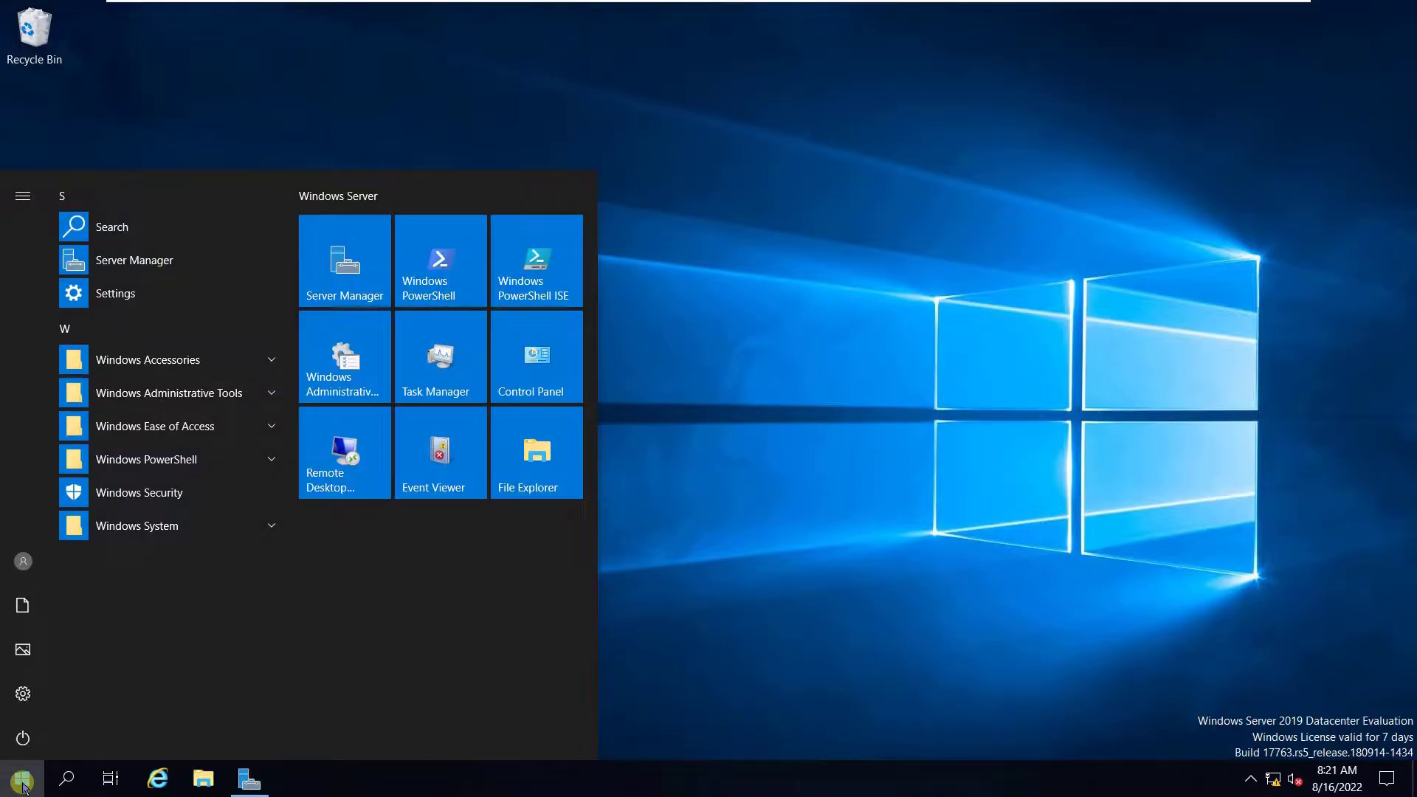
{"action": "type", "text": "cmd"}
{"action": "key", "text": "Return"}
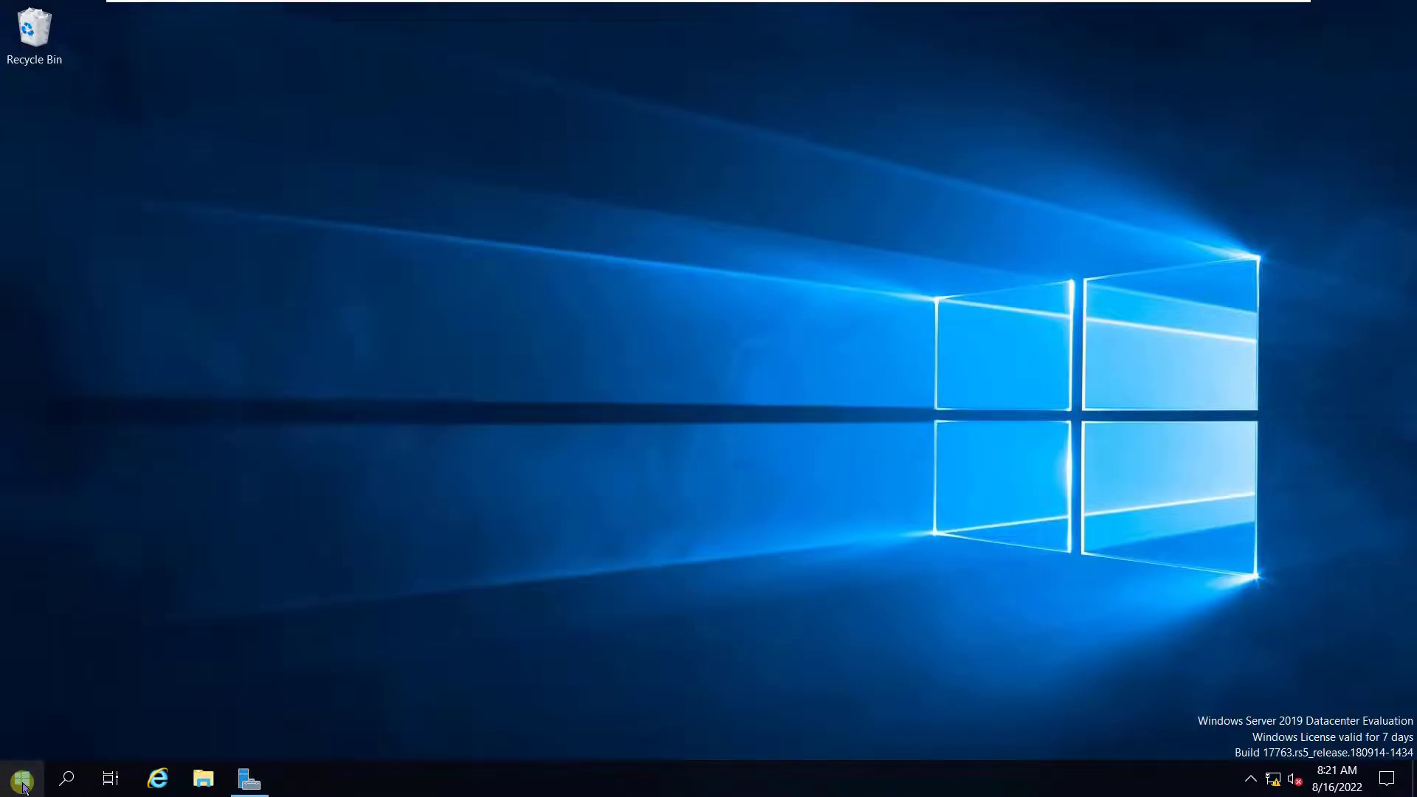
{"action": "left_click", "coordinate": [23, 784]}
{"action": "type", "text": "ipc"}
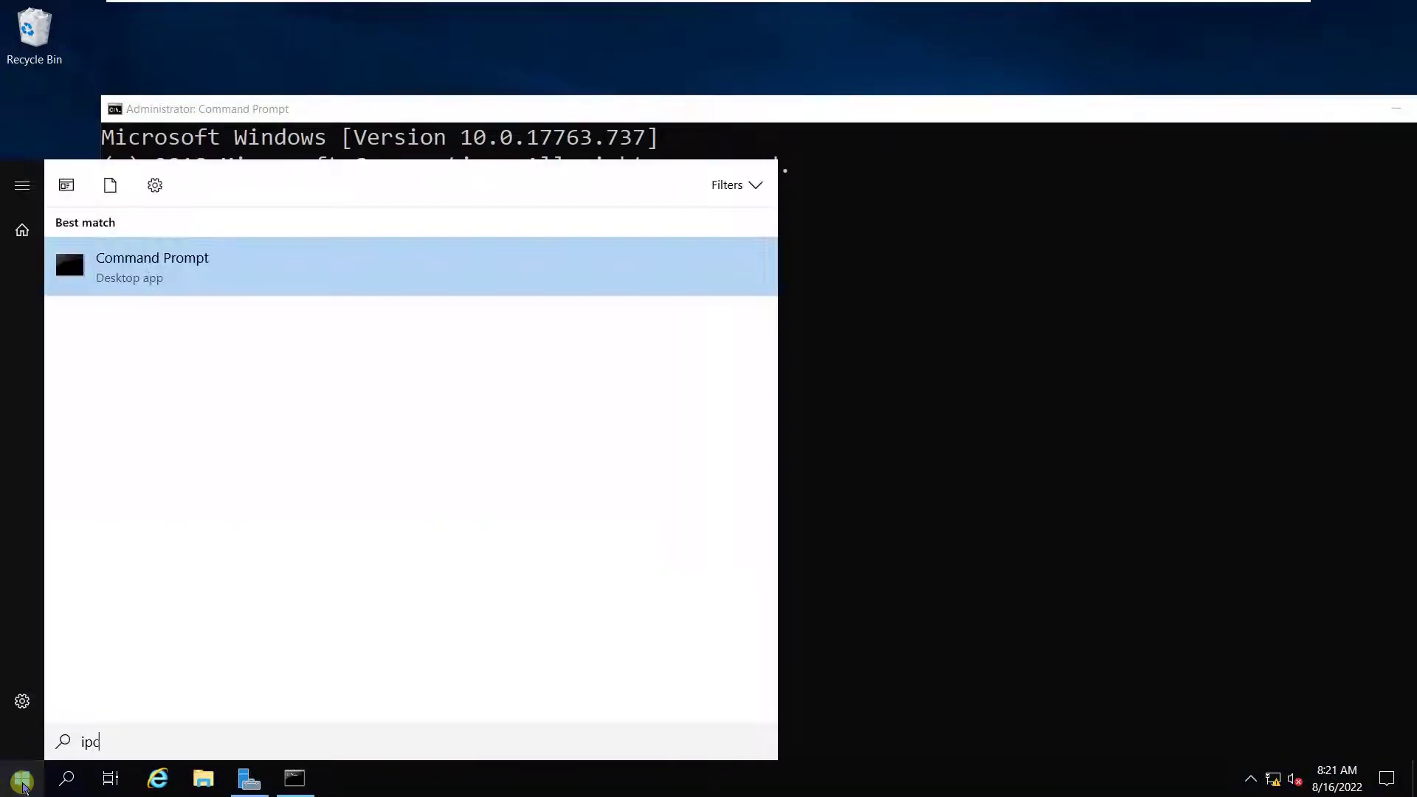
{"action": "left_click", "coordinate": [900, 246]}
{"action": "type", "text": "ipconfig"}
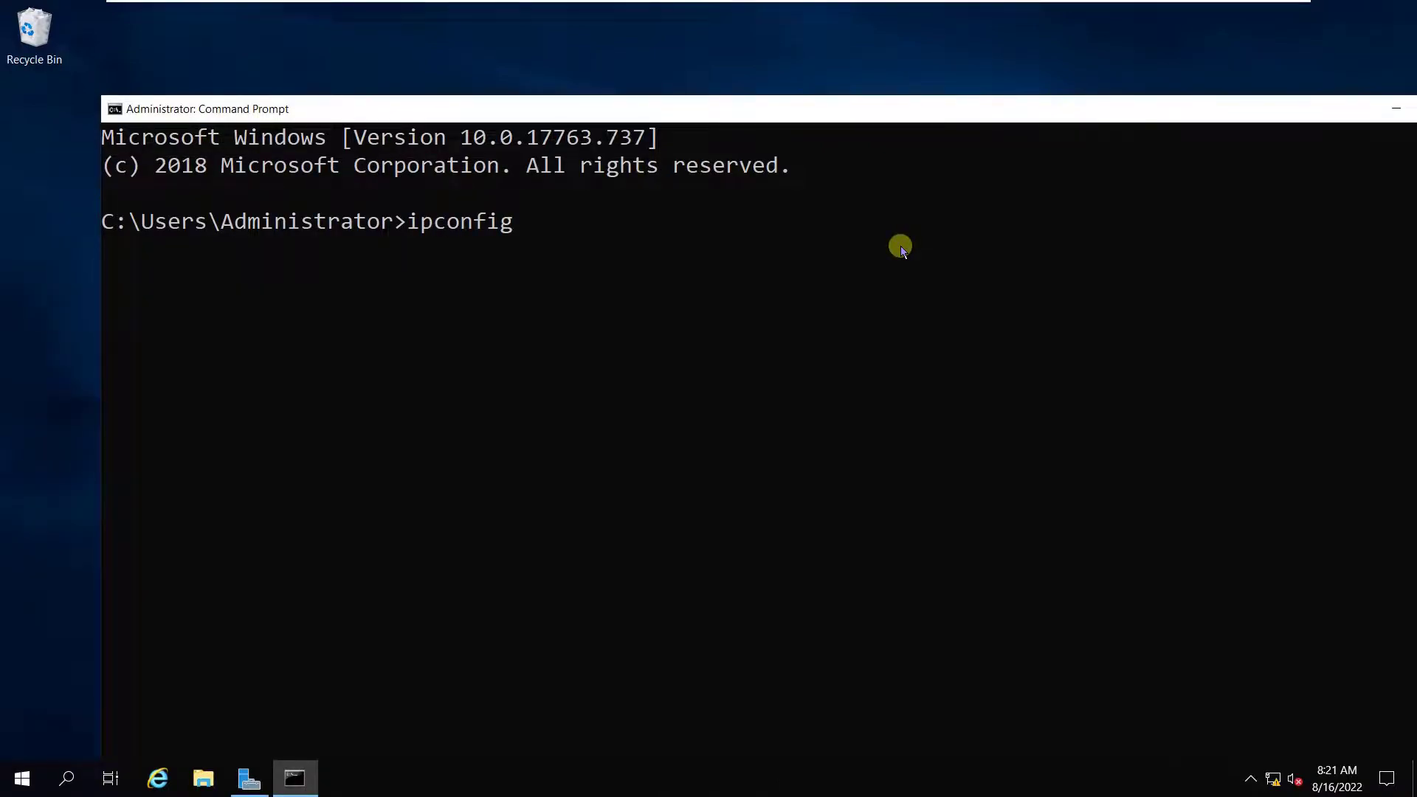
{"action": "key", "text": "Return"}
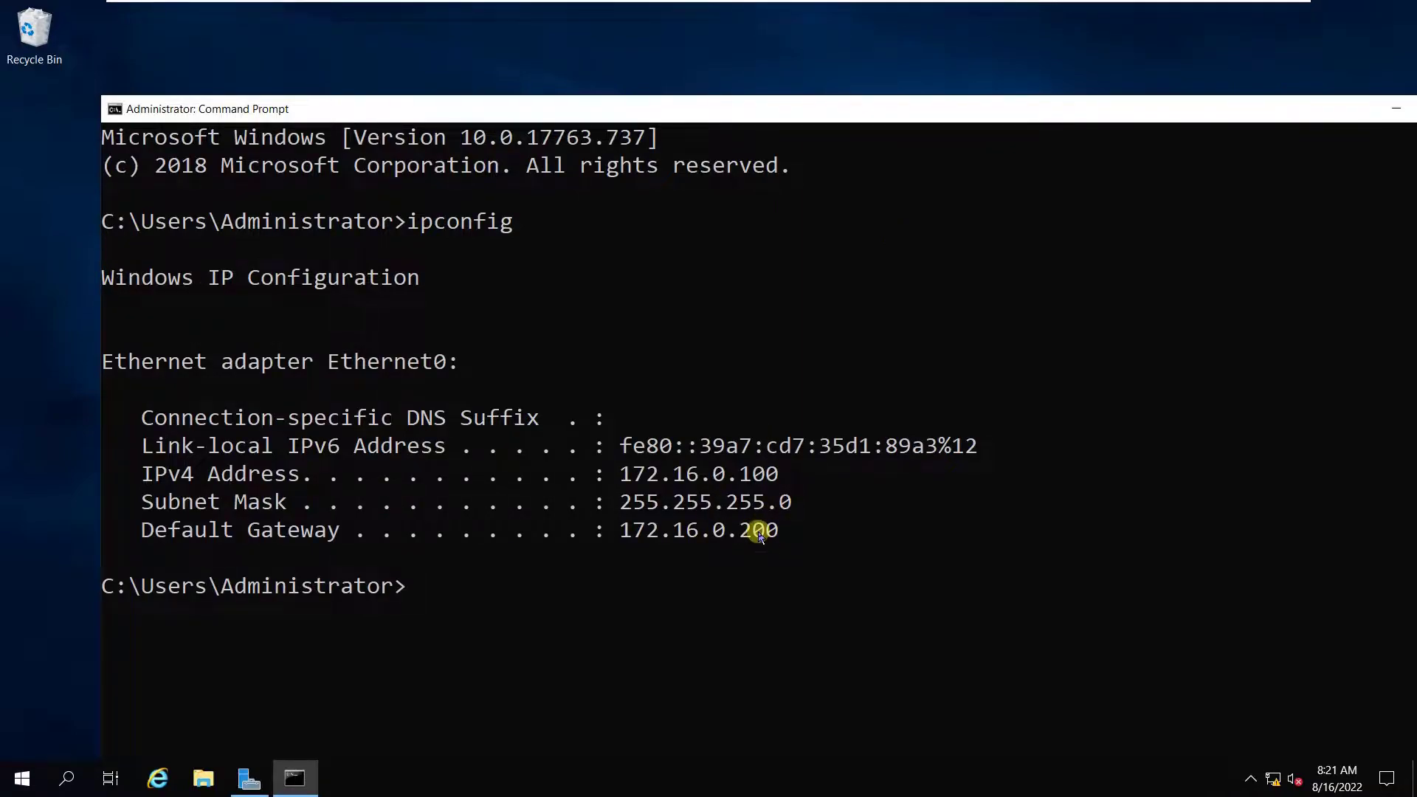
- Close Command Prompt with the exit command
{"action": "left_click_drag", "start_coordinate": [1189, 115], "coordinate": [995, 115]}
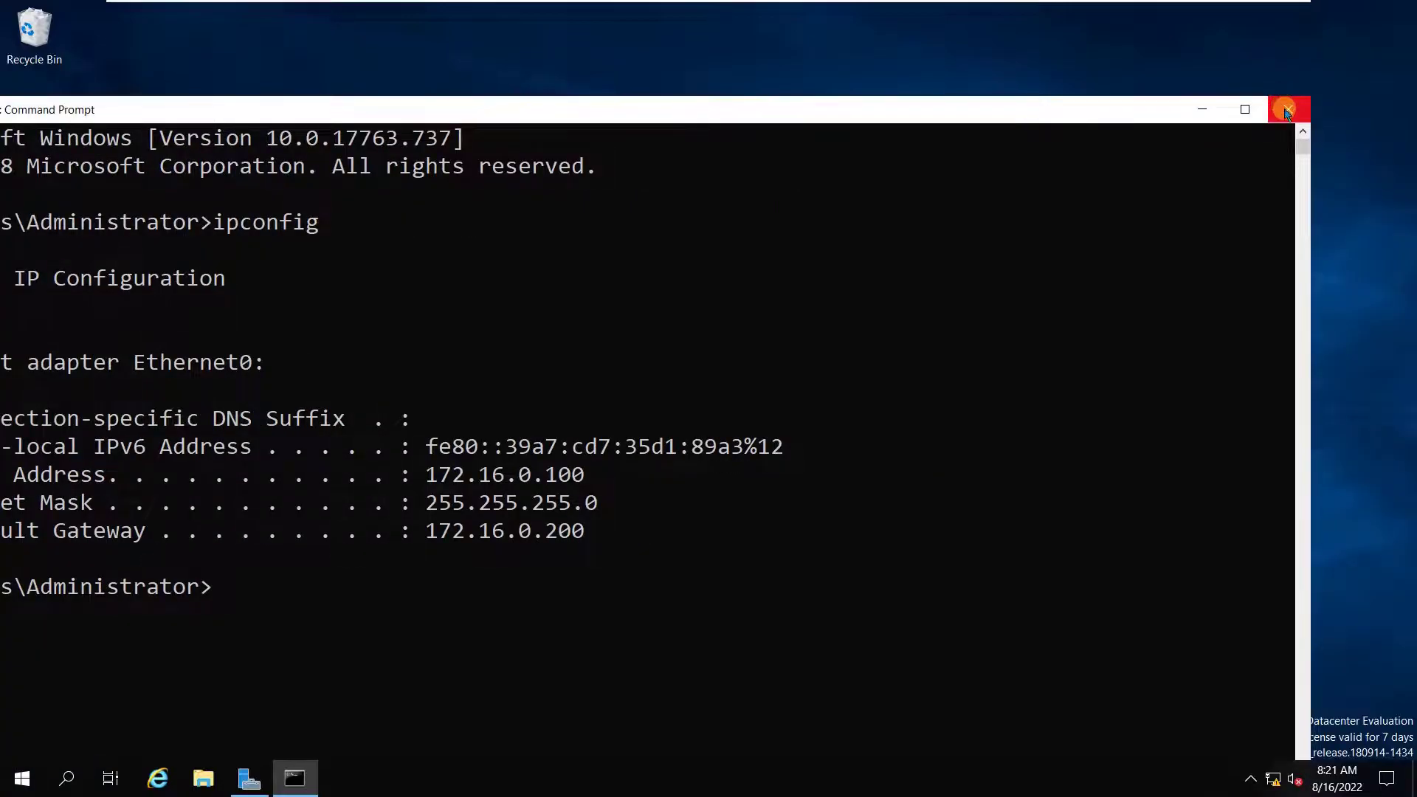
{"action": "left_click", "coordinate": [1287, 111]}
{"action": "type", "text": "exit"}
{"action": "key", "text": "Return"}
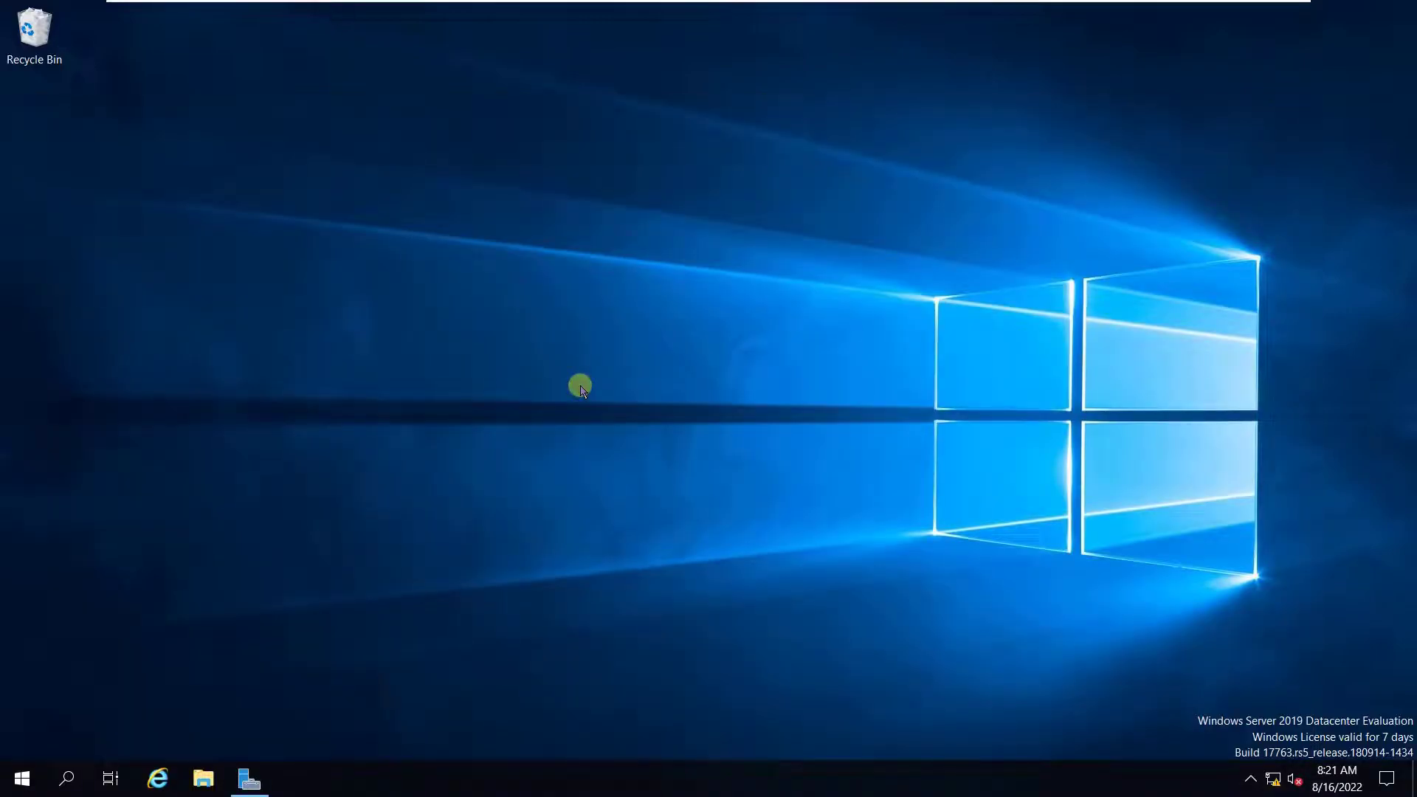
- Launch Notepad and write the text 'Welcome to Noor Networks'
{"action": "left_click", "coordinate": [6, 786]}
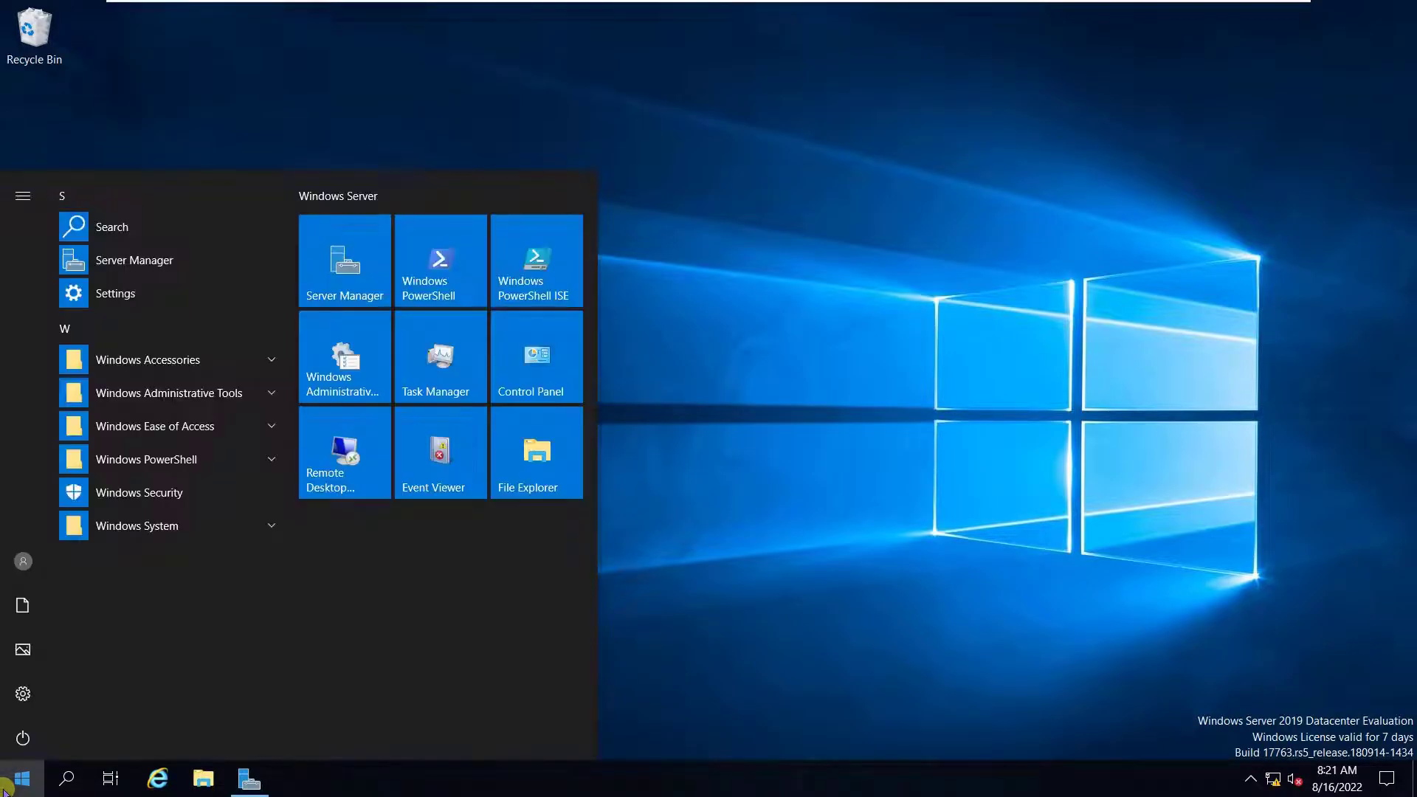
{"action": "type", "text": "note"}
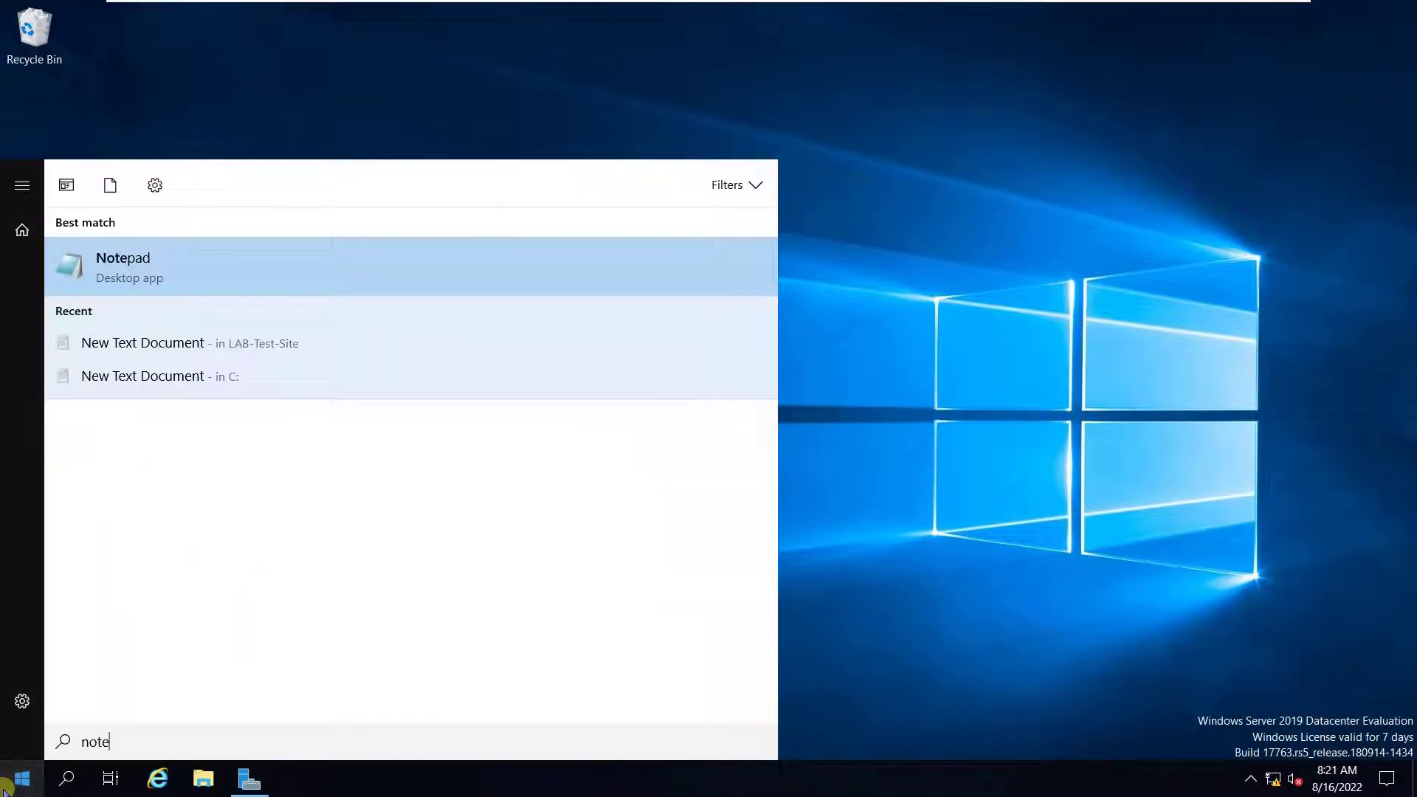
{"action": "key", "text": "Return"}
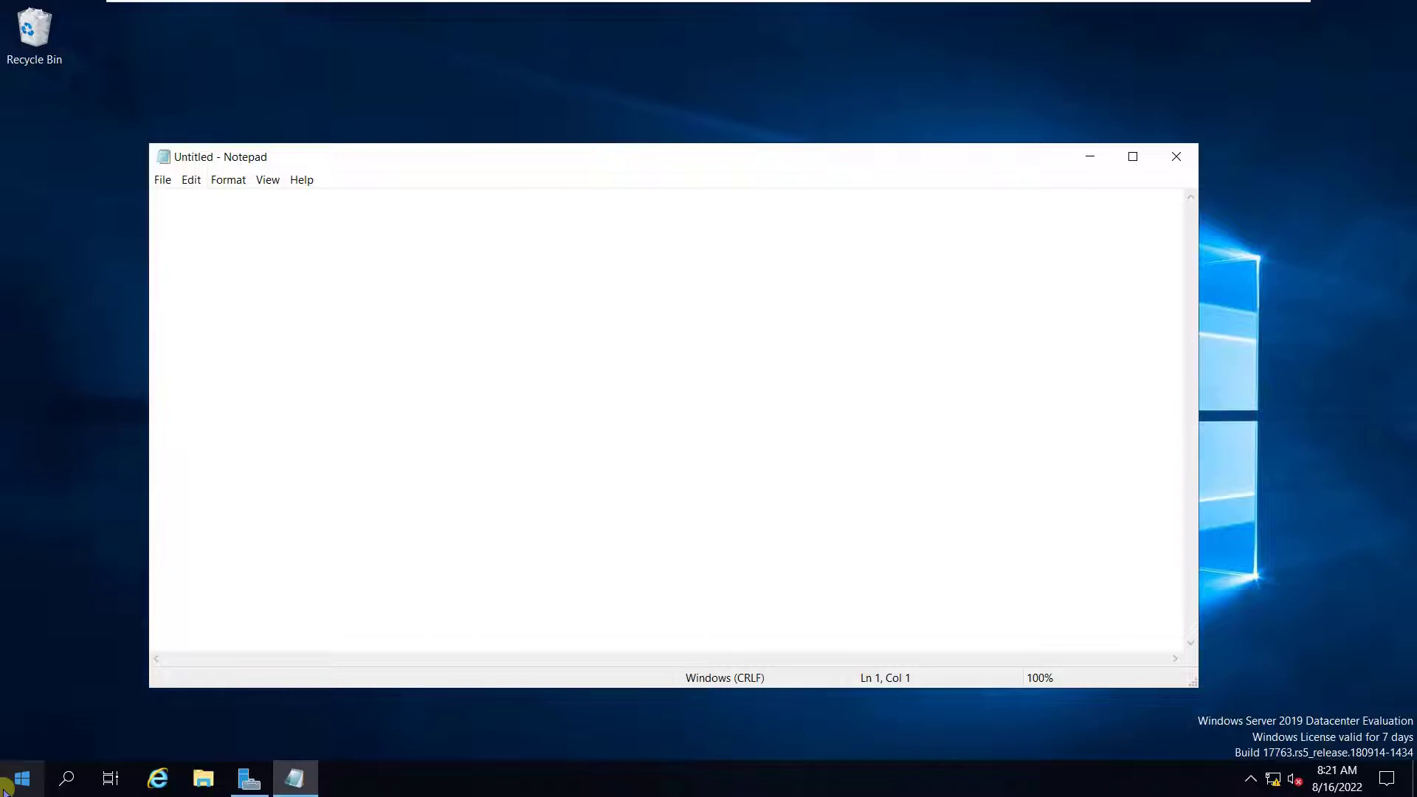
{"action": "type", "text": "Welcome to Noor Networks"}
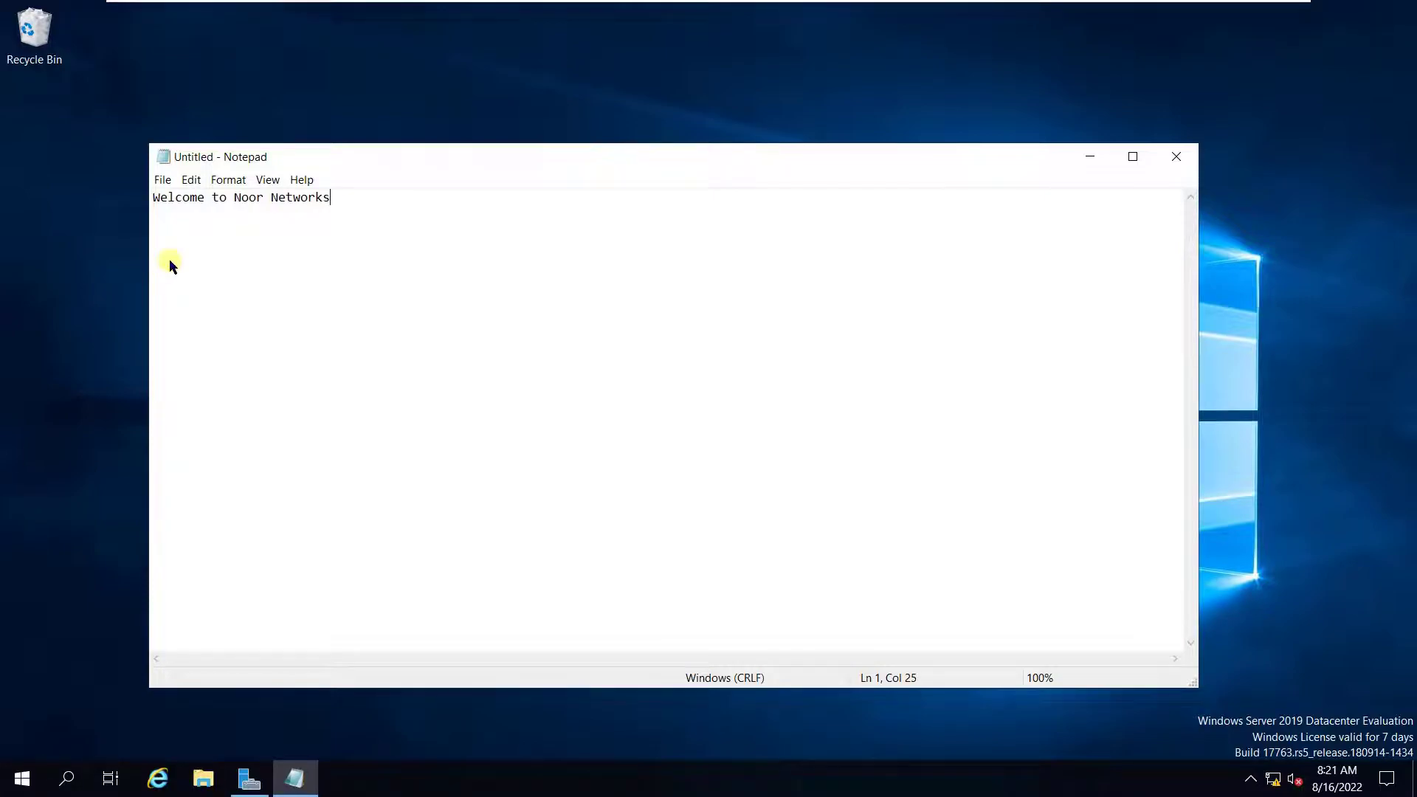
- Save the note to the Desktop as Test.html with All Files type, then close Notepad
{"action": "left_click", "coordinate": [164, 181]}
{"action": "left_click", "coordinate": [197, 254]}
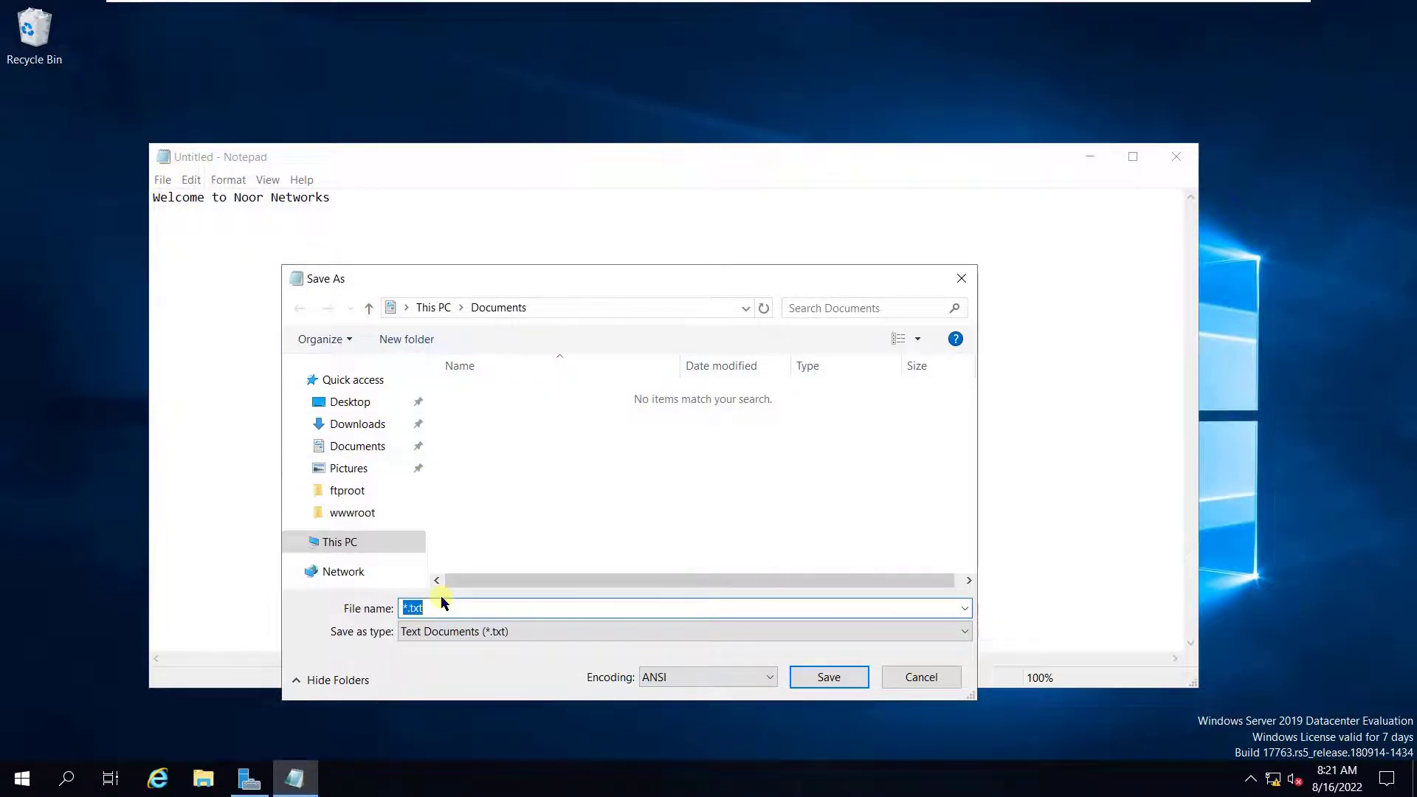
{"action": "type", "text": "Test.html"}
{"action": "left_click", "coordinate": [537, 633]}
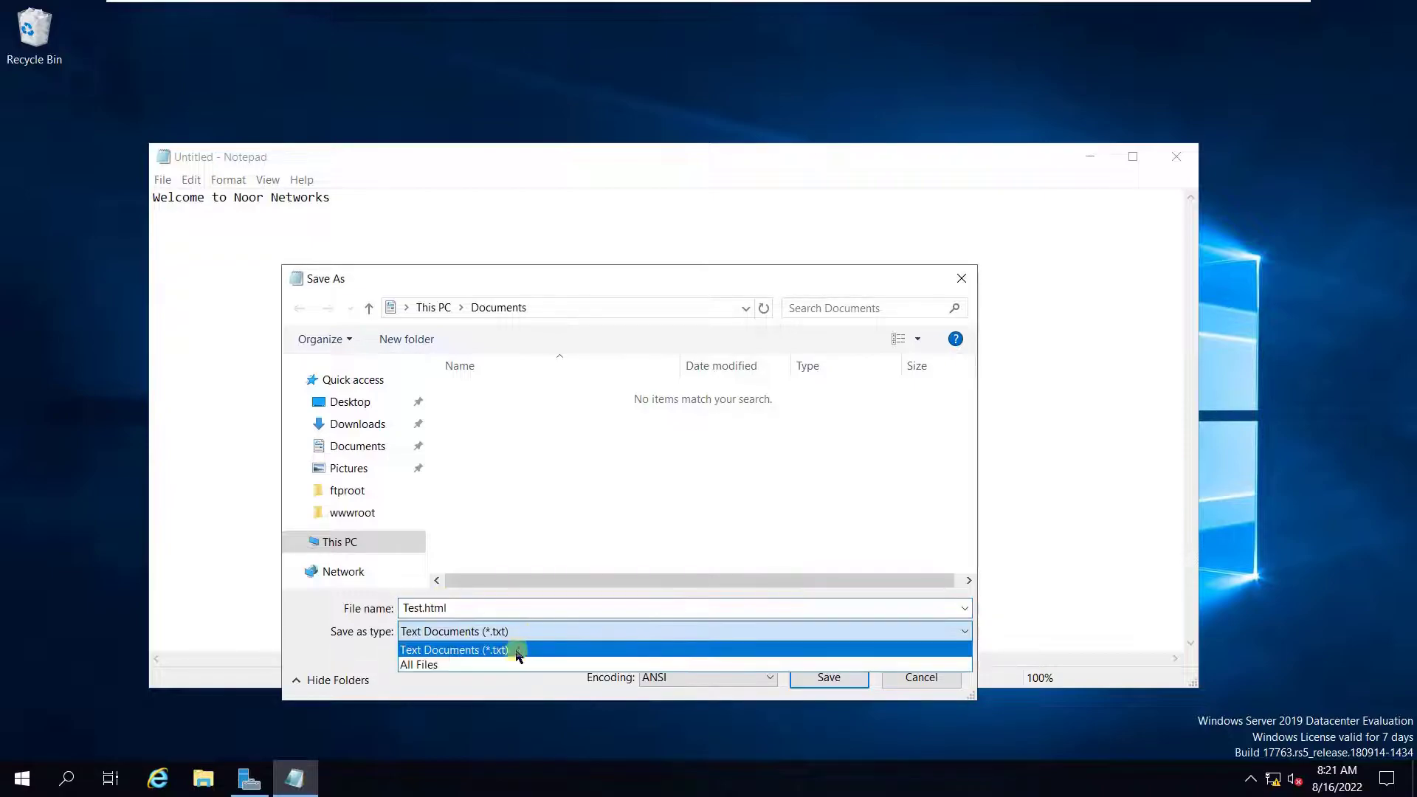
{"action": "left_click", "coordinate": [516, 663]}
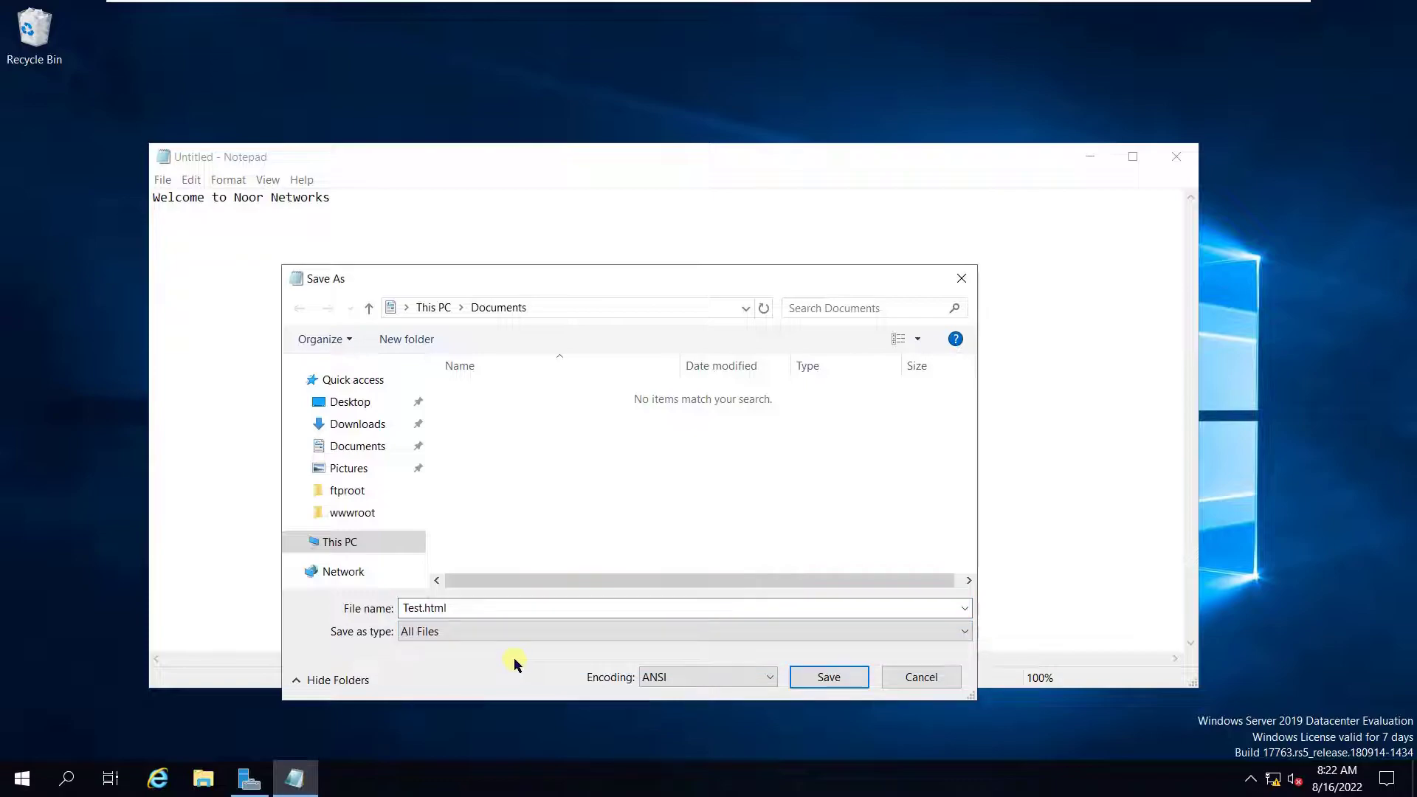
{"action": "left_click", "coordinate": [375, 407]}
{"action": "left_click", "coordinate": [821, 676]}
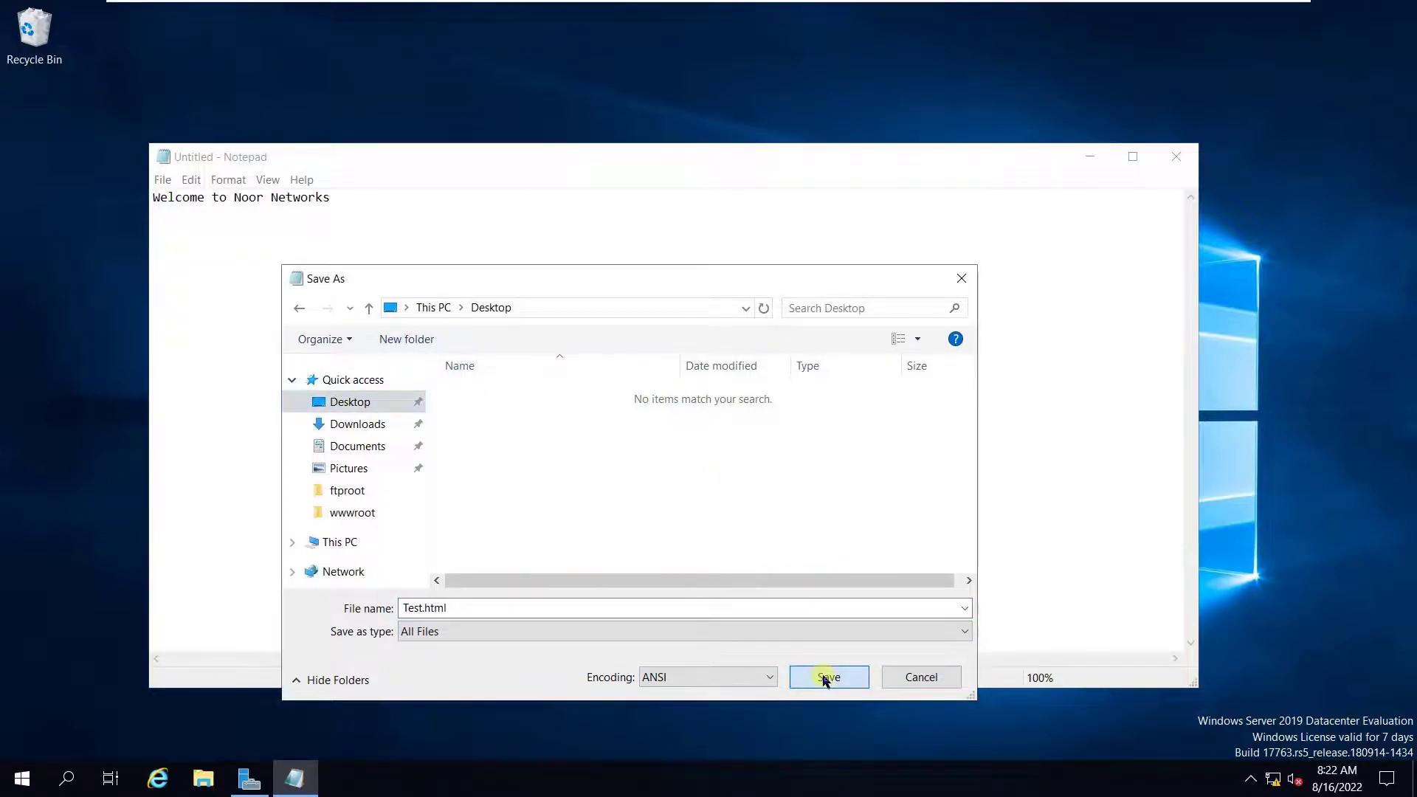
{"action": "left_click", "coordinate": [1177, 157]}
- Preview Test.html in the browser, then cut the file from the desktop
{"action": "left_click", "coordinate": [37, 144]}
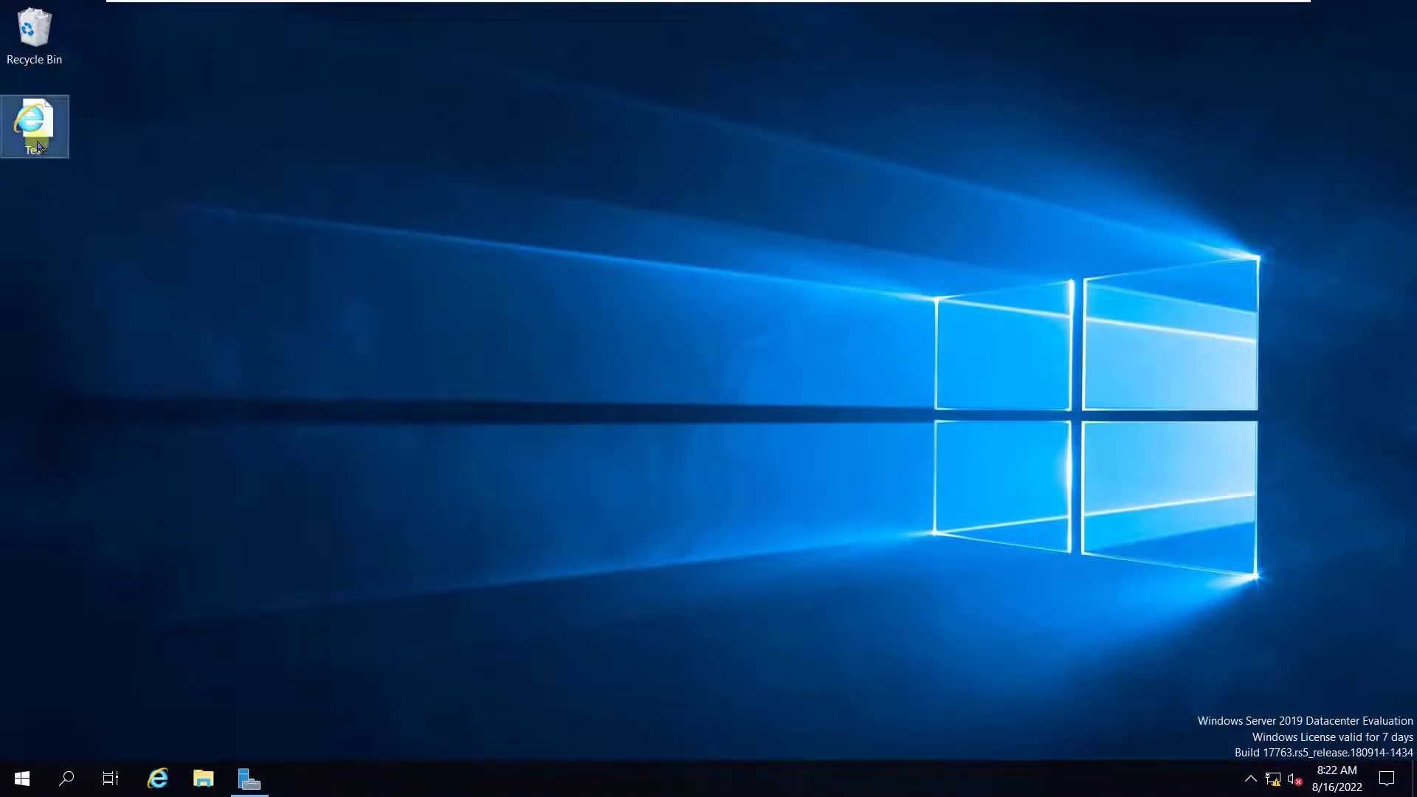
{"action": "double_click", "coordinate": [37, 145]}
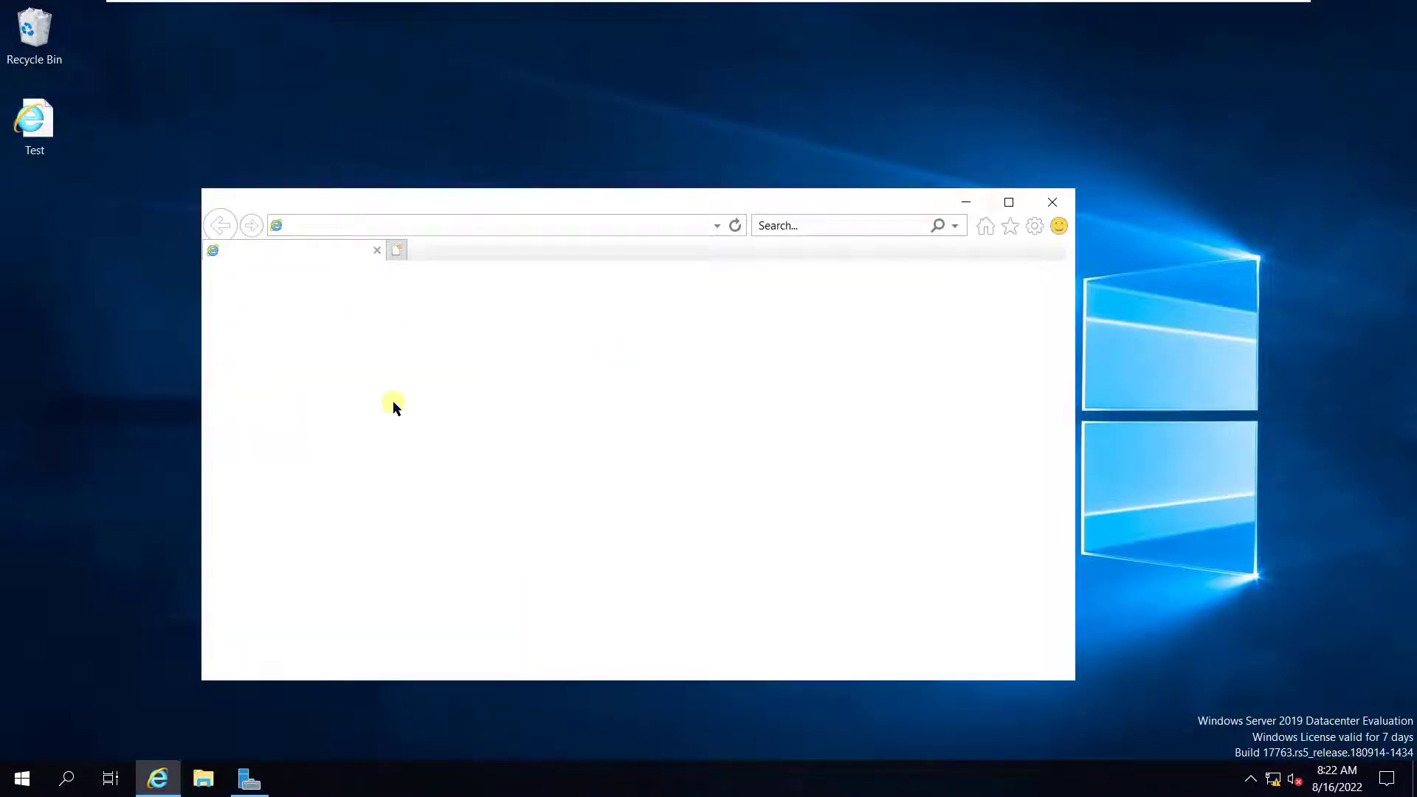
{"action": "left_click", "coordinate": [1053, 202]}
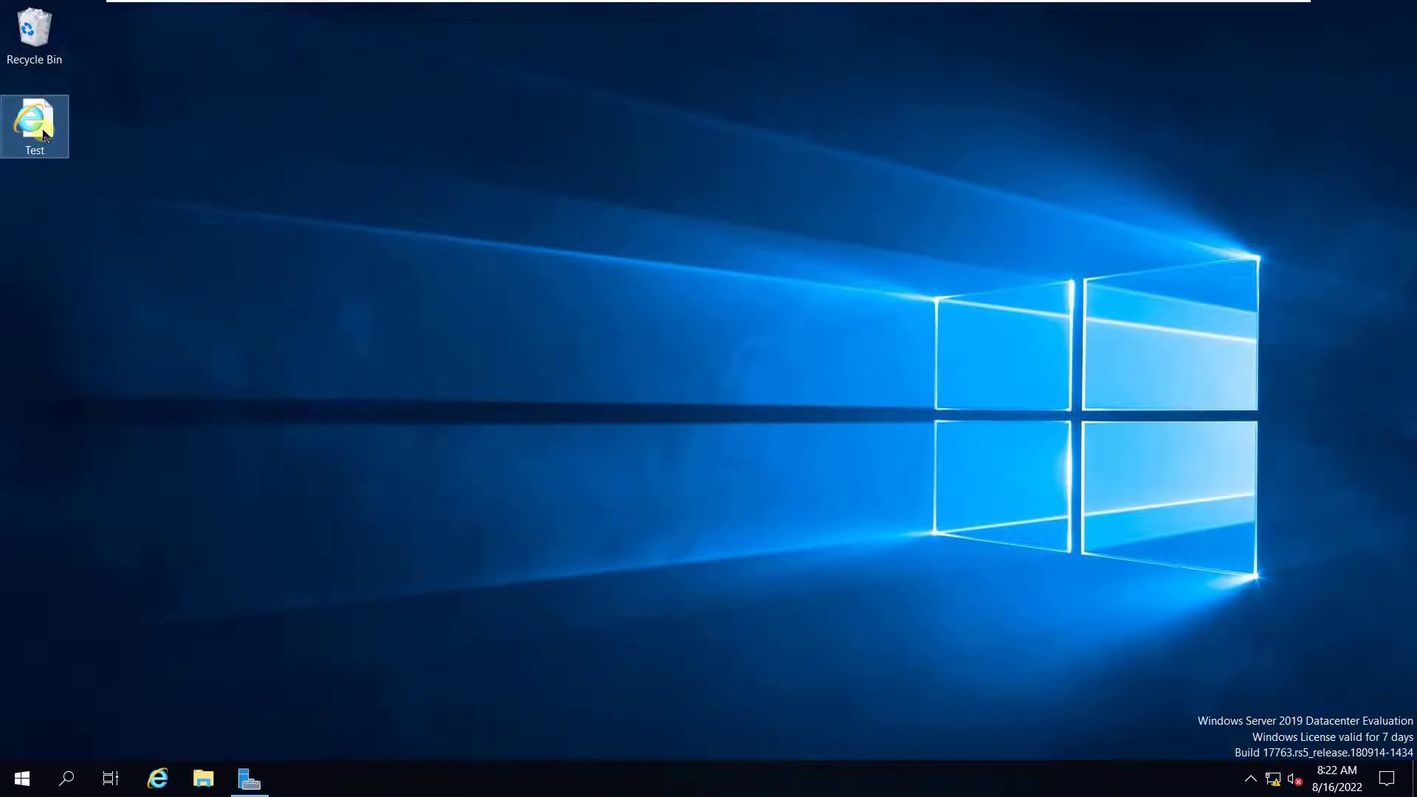
{"action": "key", "text": "ctrl+x"}
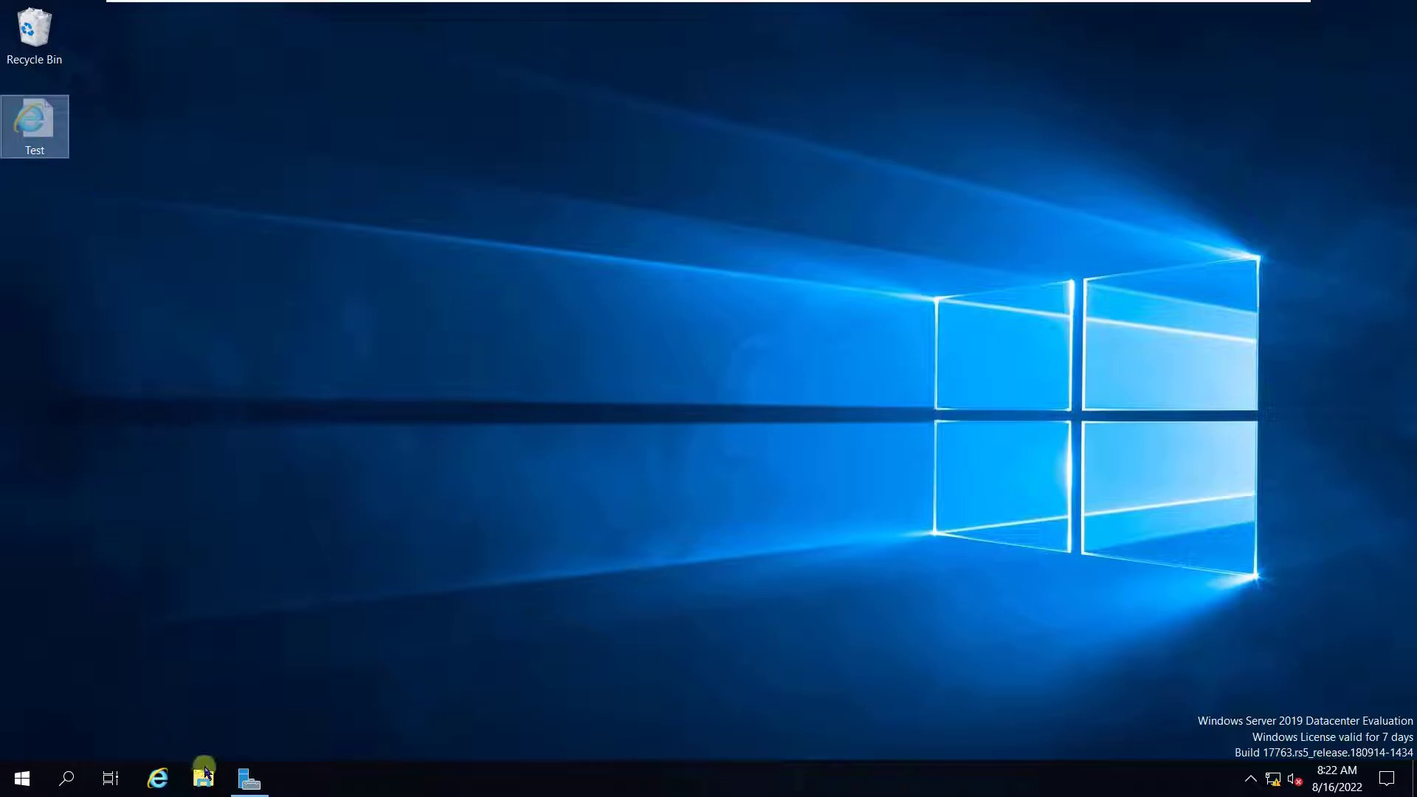
- Browse to C:\inetpub\wwwroot in File Explorer
{"action": "left_click", "coordinate": [203, 779]}
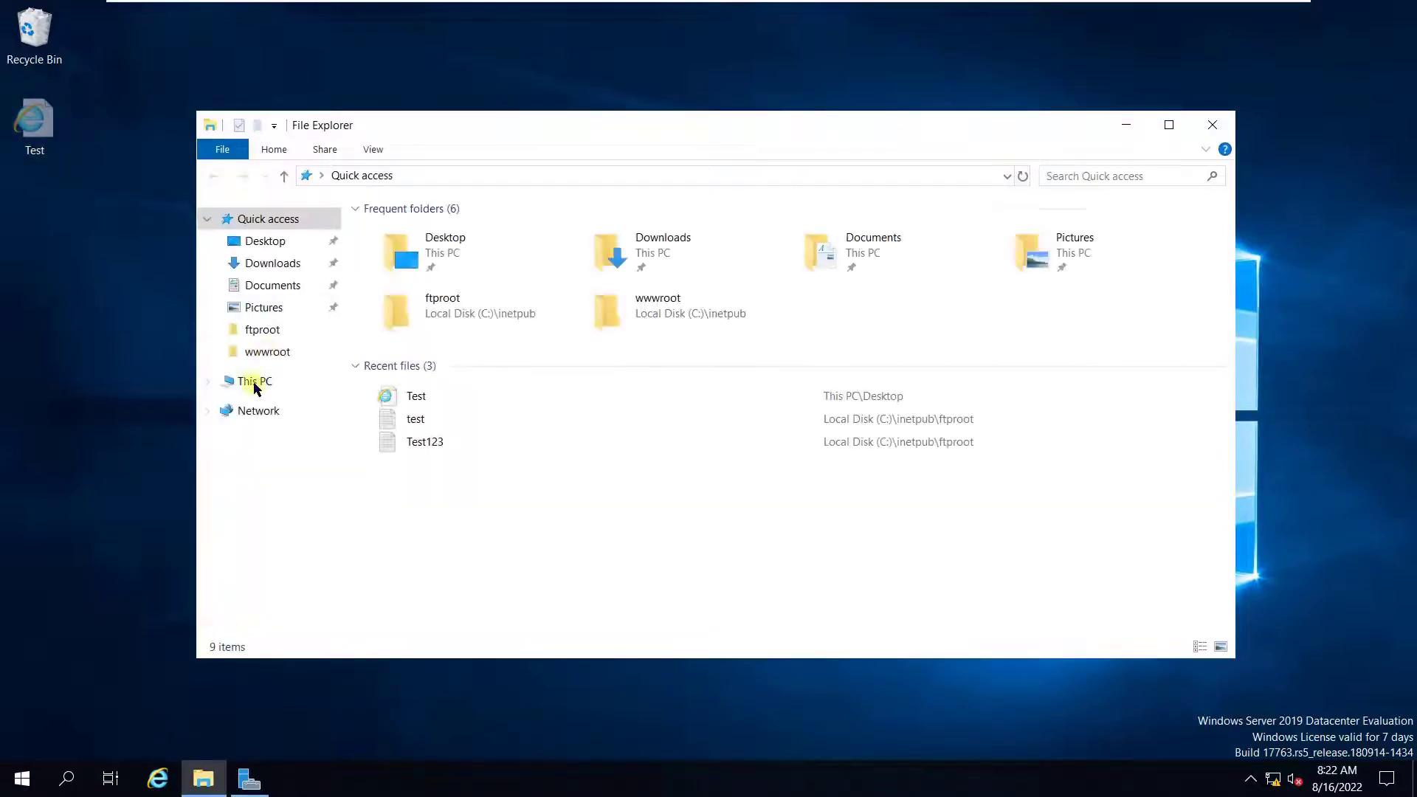
{"action": "left_click", "coordinate": [269, 382]}
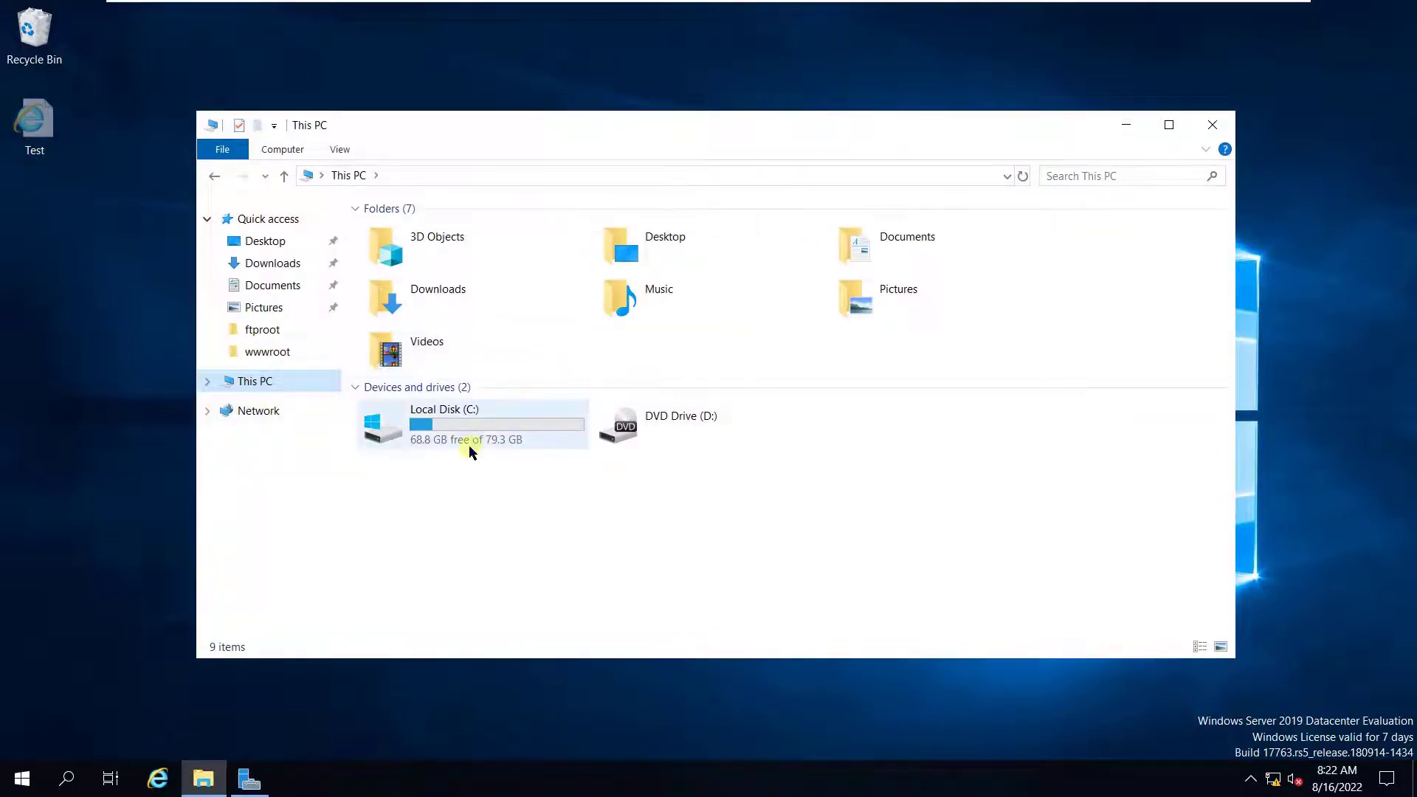
{"action": "double_click", "coordinate": [481, 415]}
{"action": "left_click", "coordinate": [404, 232]}
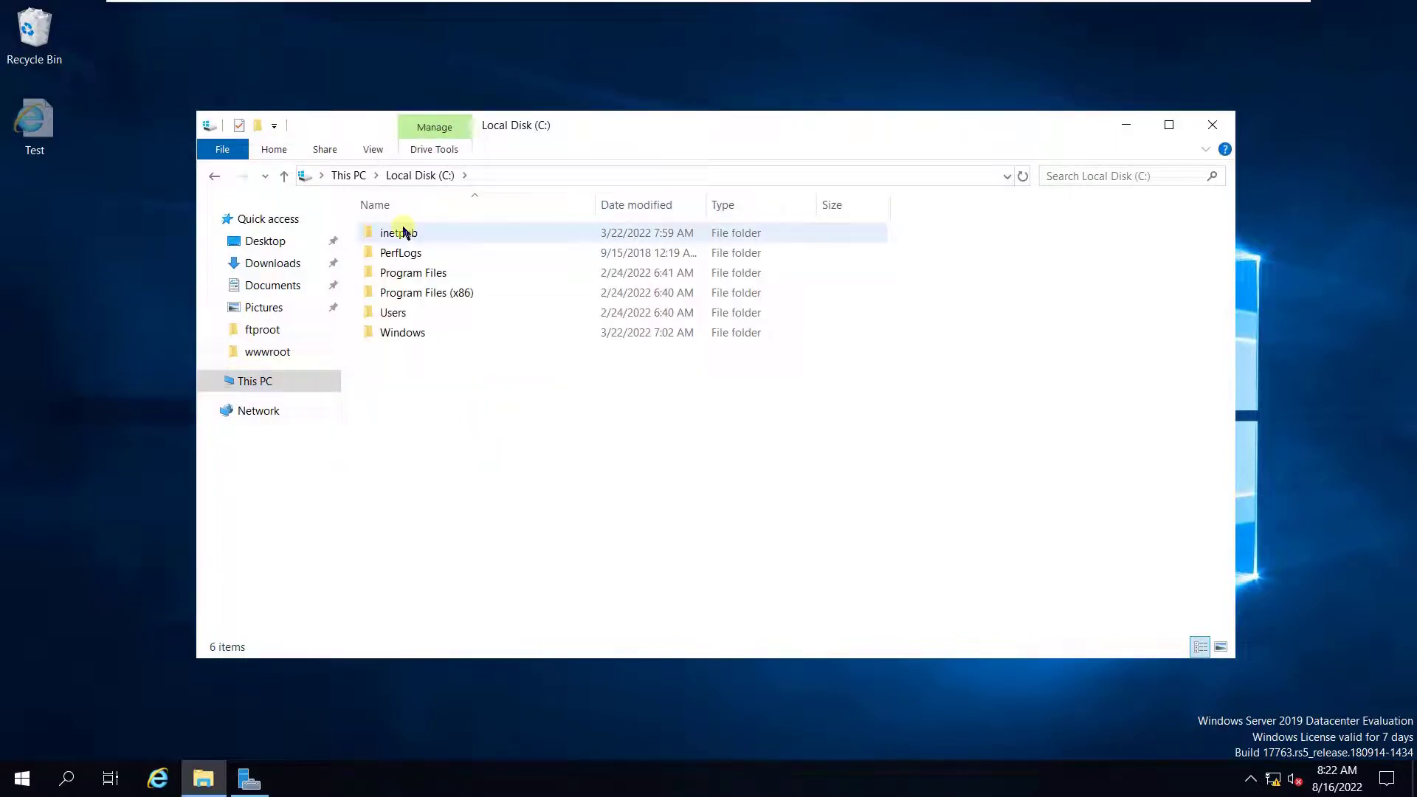
{"action": "left_click", "coordinate": [406, 233]}
{"action": "double_click", "coordinate": [481, 233]}
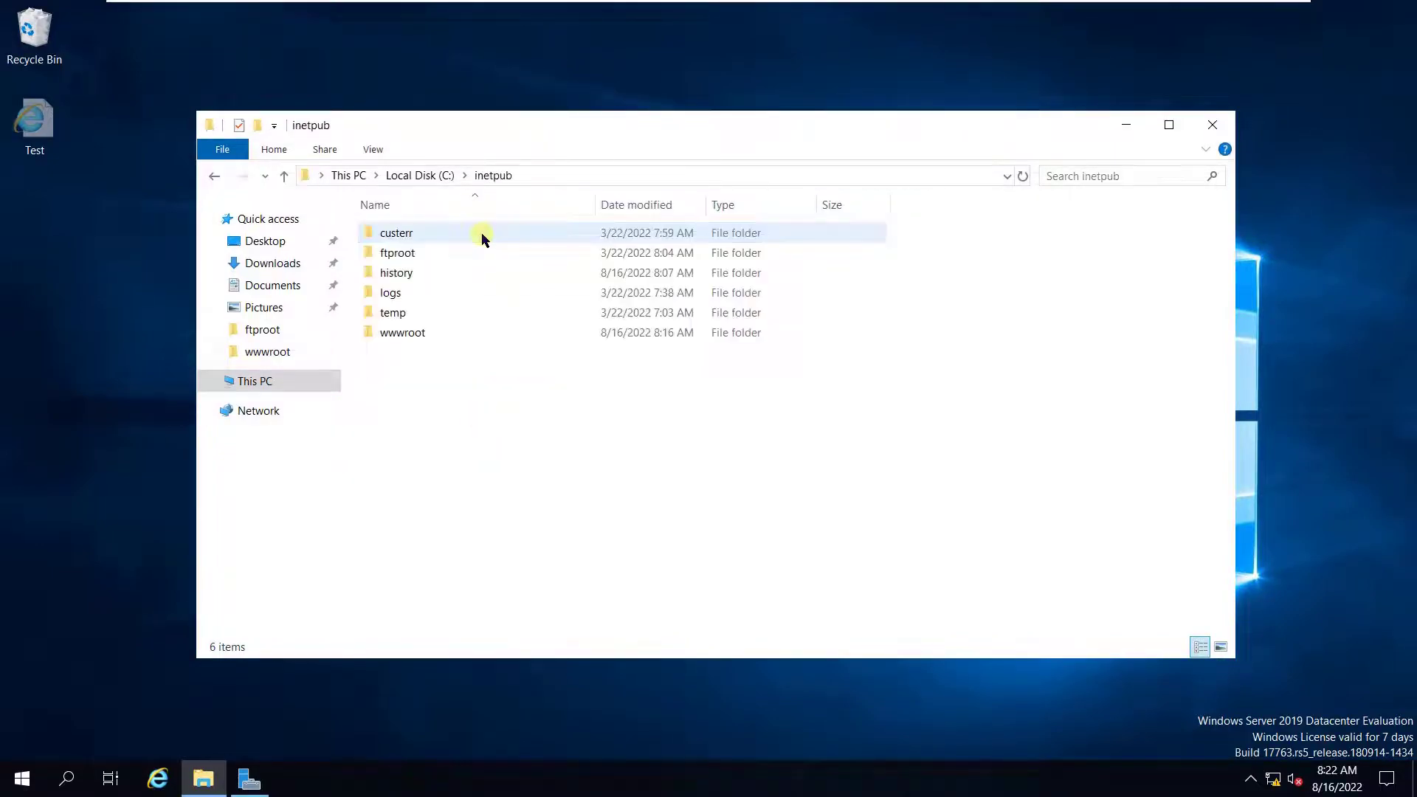
{"action": "double_click", "coordinate": [430, 338]}
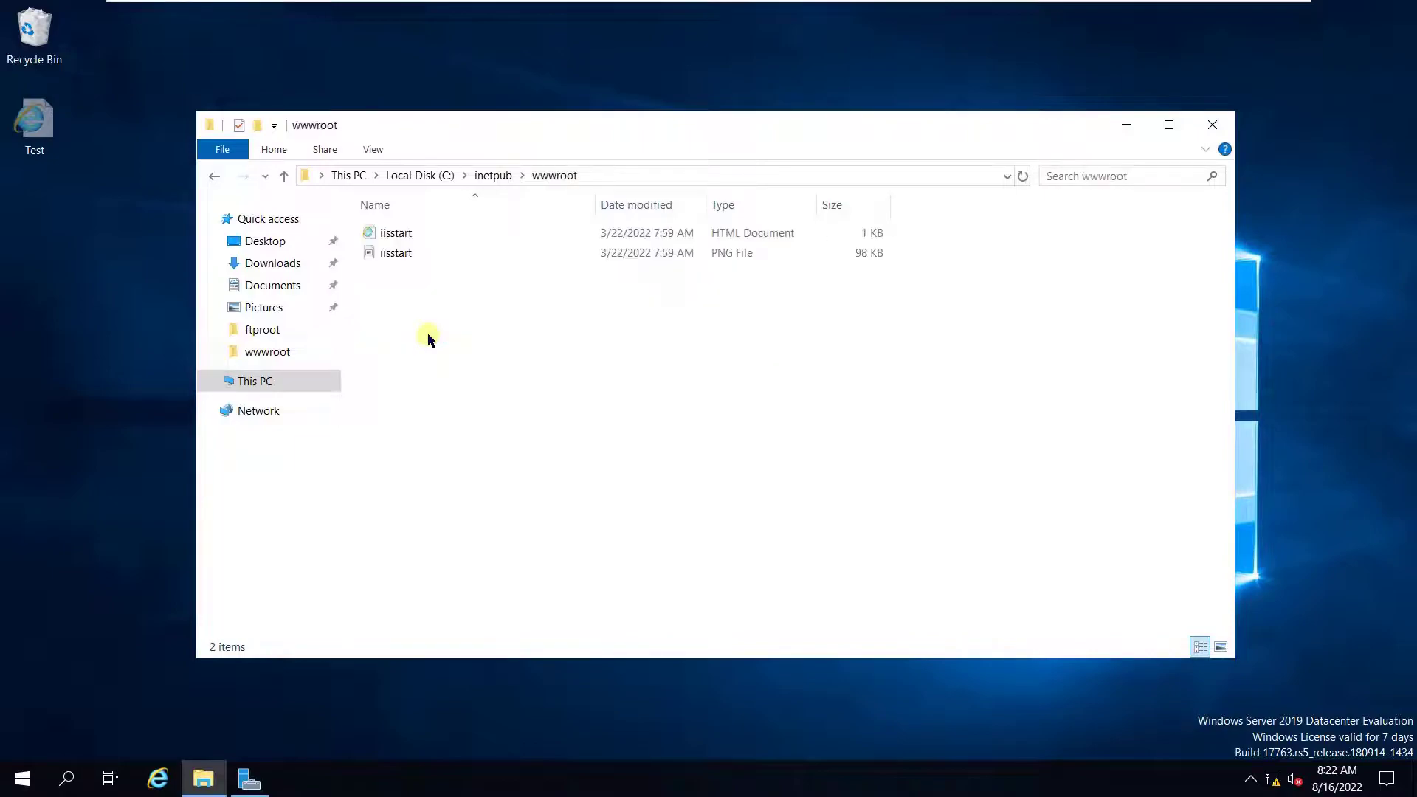
- Create a Test folder in wwwroot, paste Test.html into it, and close Explorer
{"action": "right_click", "coordinate": [429, 335]}
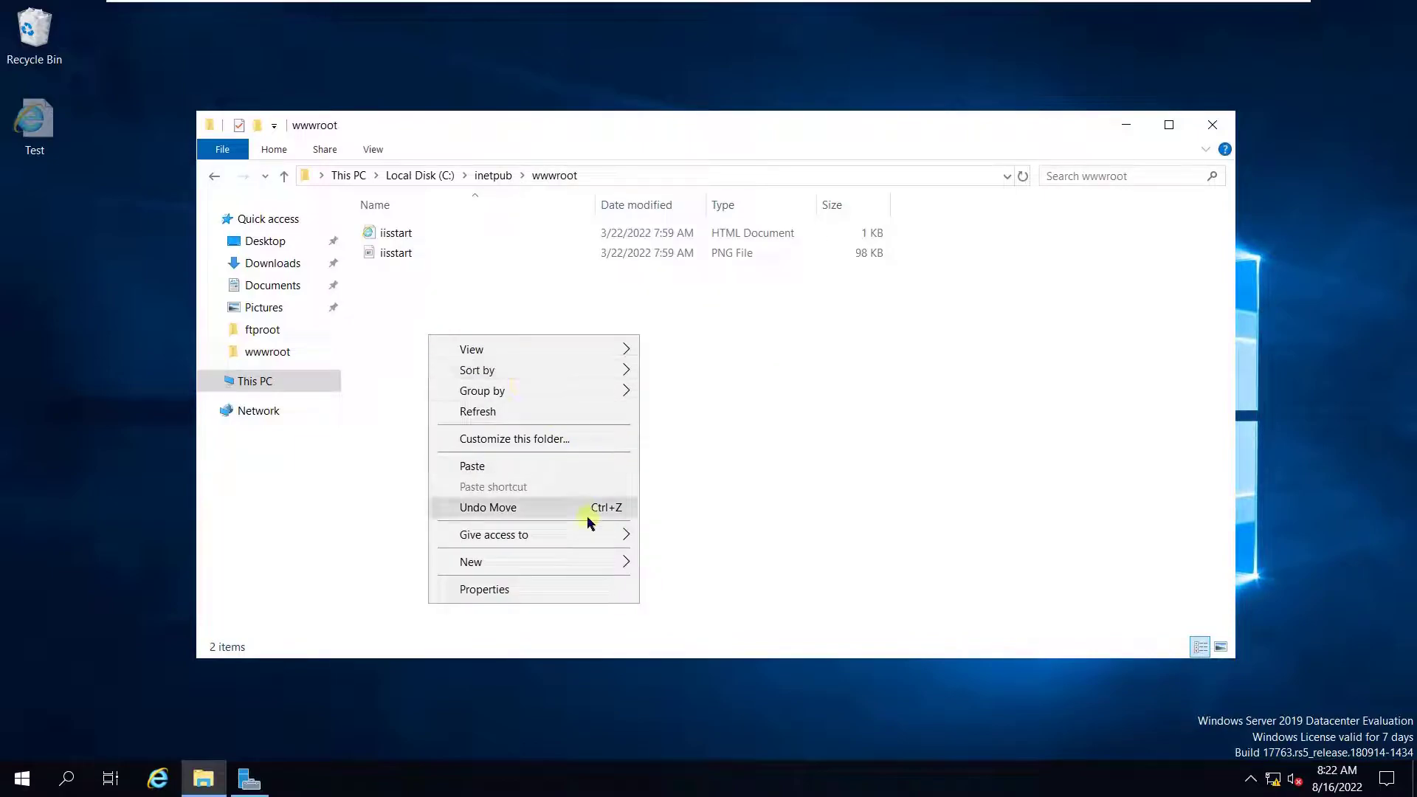
{"action": "left_click", "coordinate": [661, 563]}
{"action": "type", "text": "Test"}
{"action": "key", "text": "Return"}
{"action": "key", "text": "Return"}
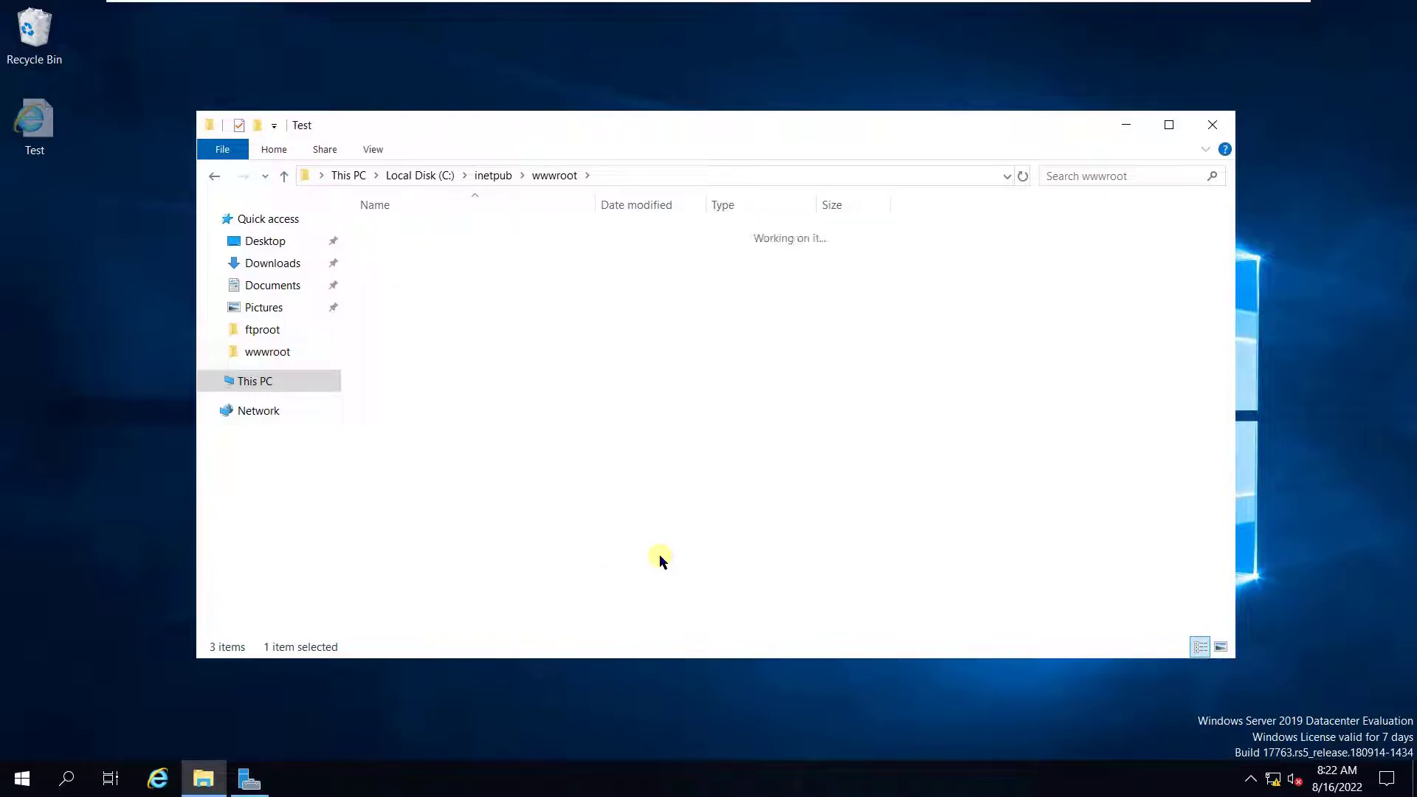
{"action": "key", "text": "ctrl+v"}
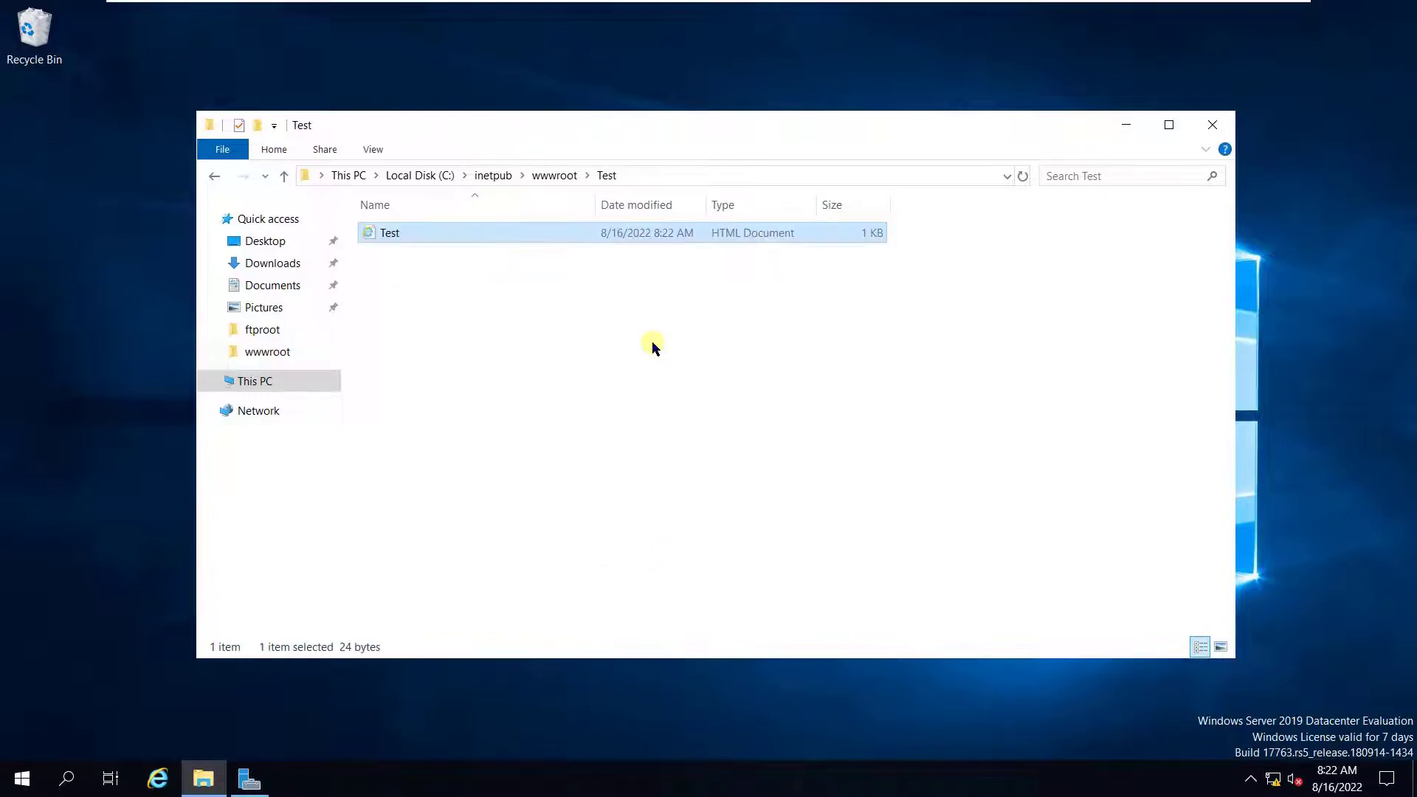
{"action": "left_click", "coordinate": [546, 291]}
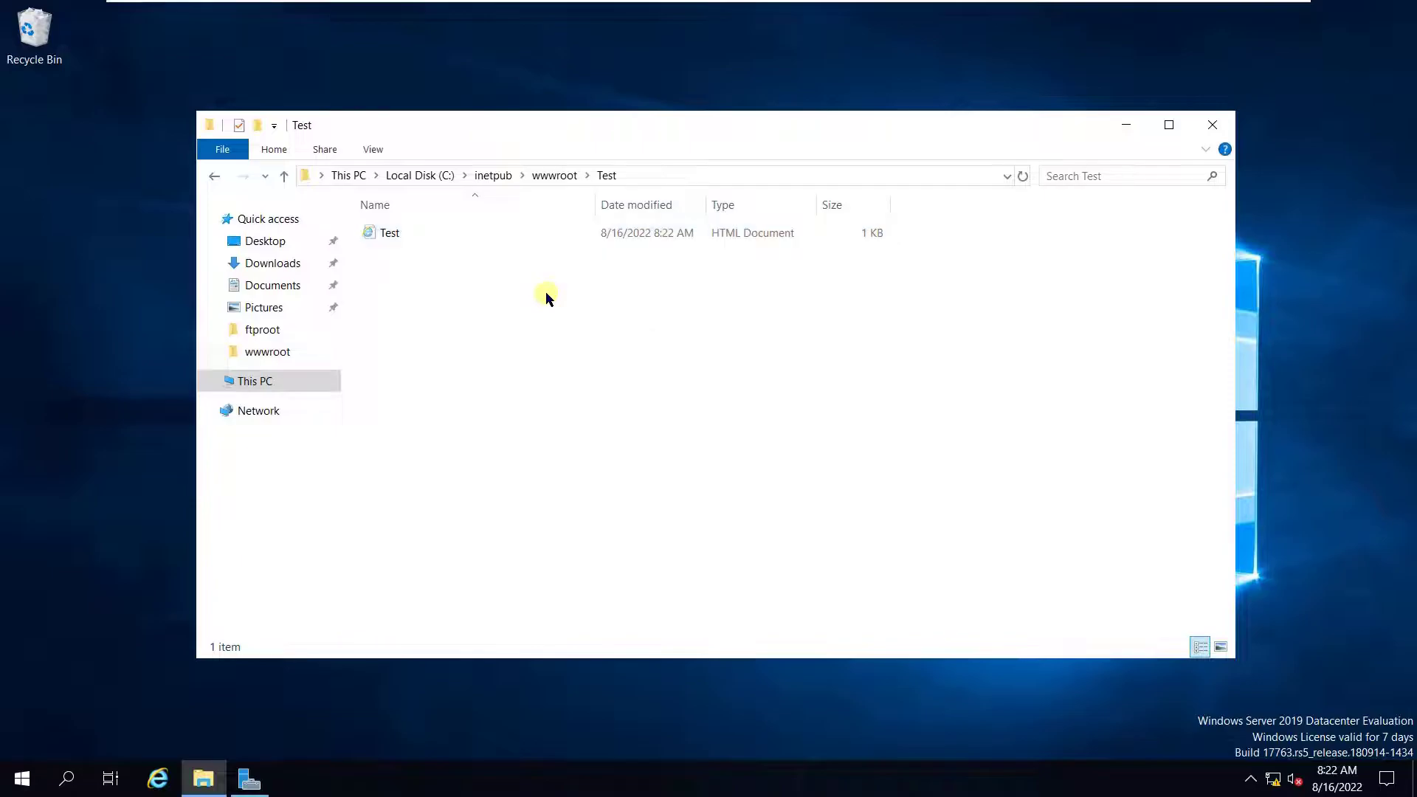
{"action": "left_click", "coordinate": [1214, 126]}
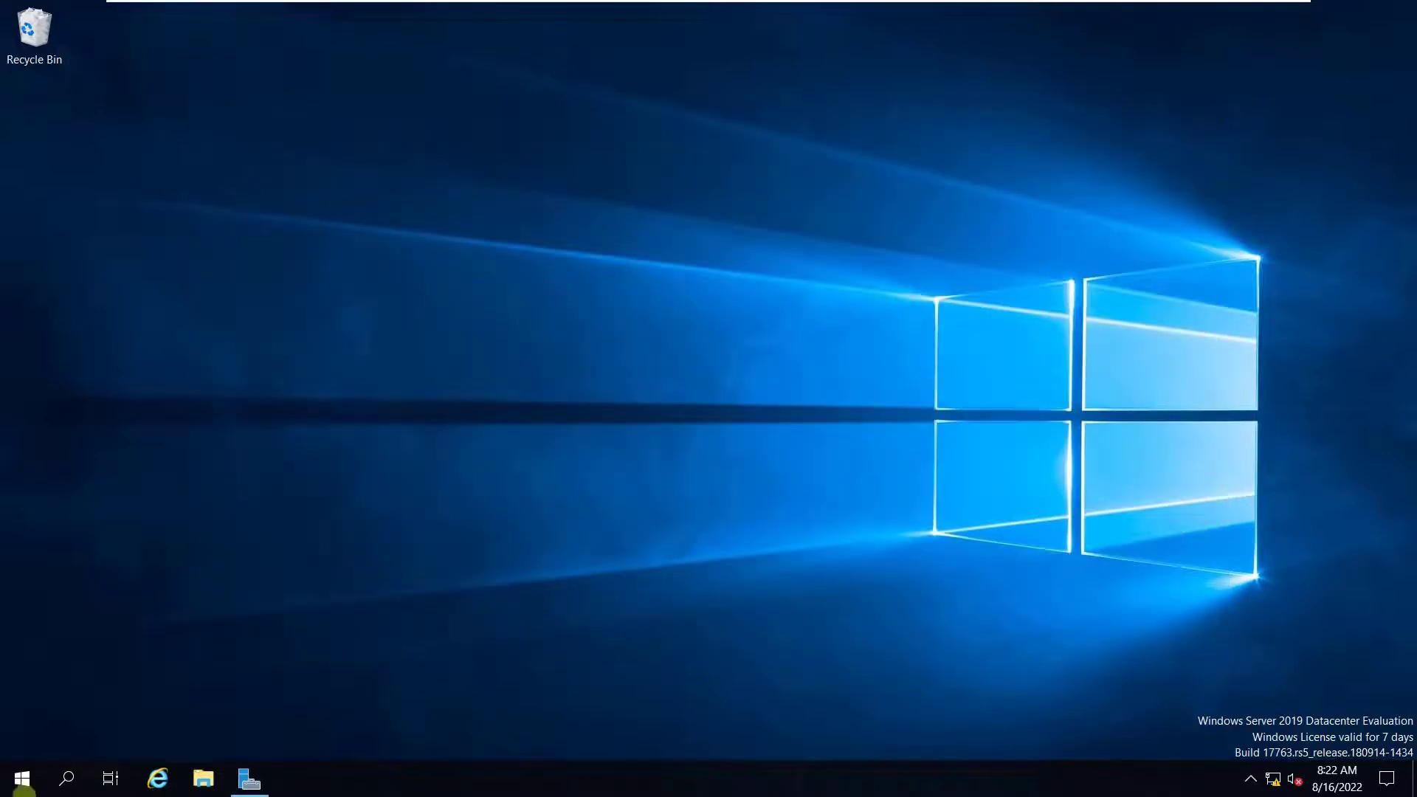
- Launch IIS Manager and start adding a website named Test under Sites
{"action": "left_click", "coordinate": [6, 788]}
{"action": "type", "text": "iis"}
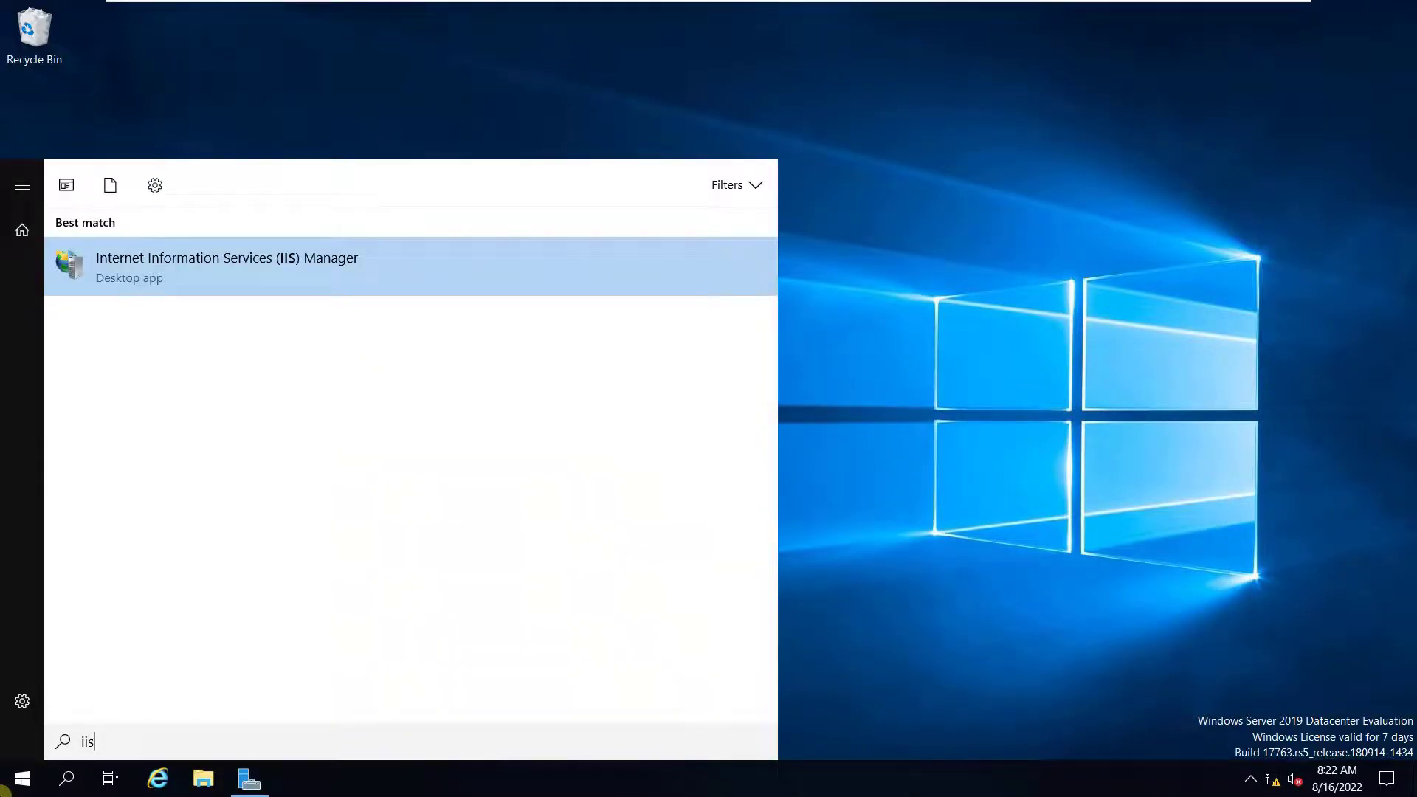
{"action": "key", "text": "Return"}
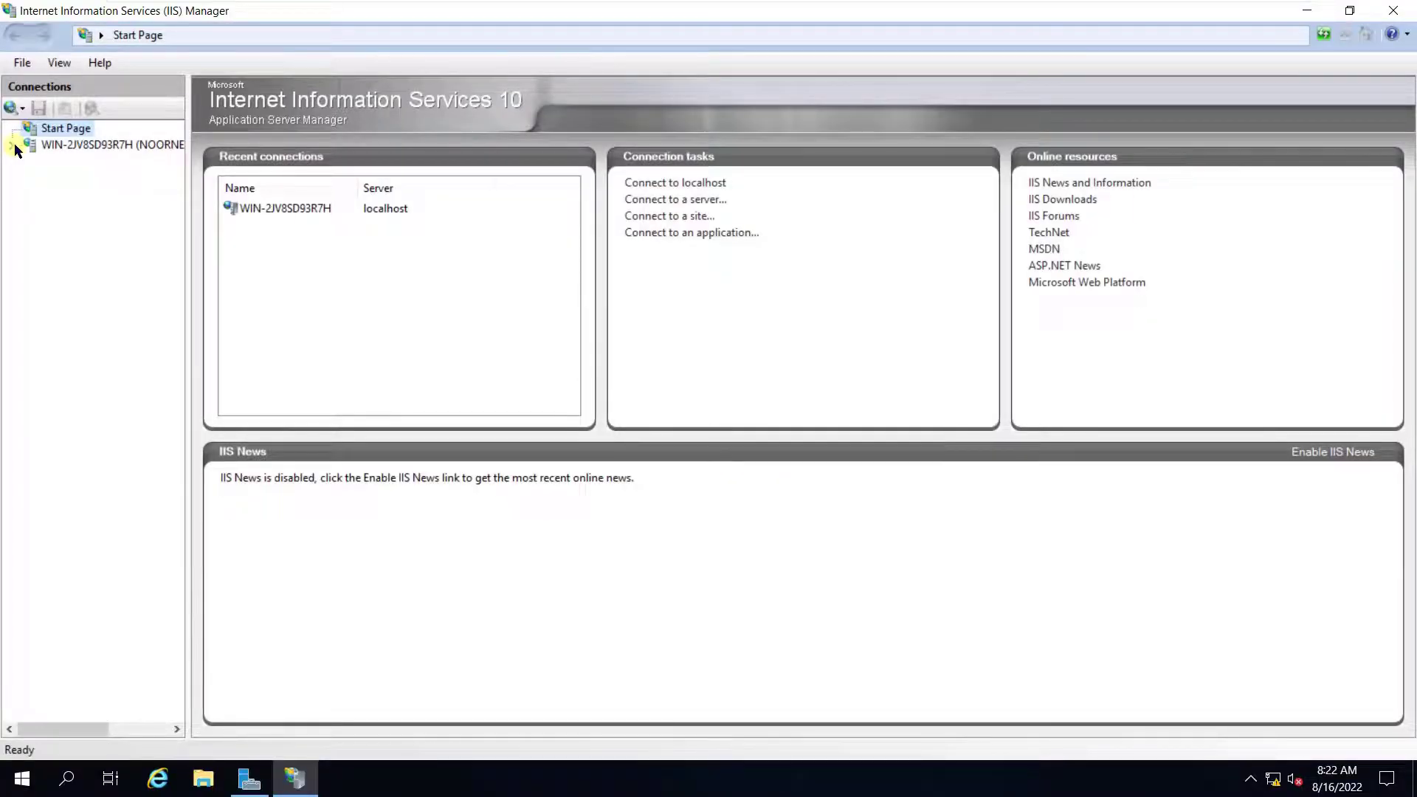
{"action": "left_click", "coordinate": [13, 148]}
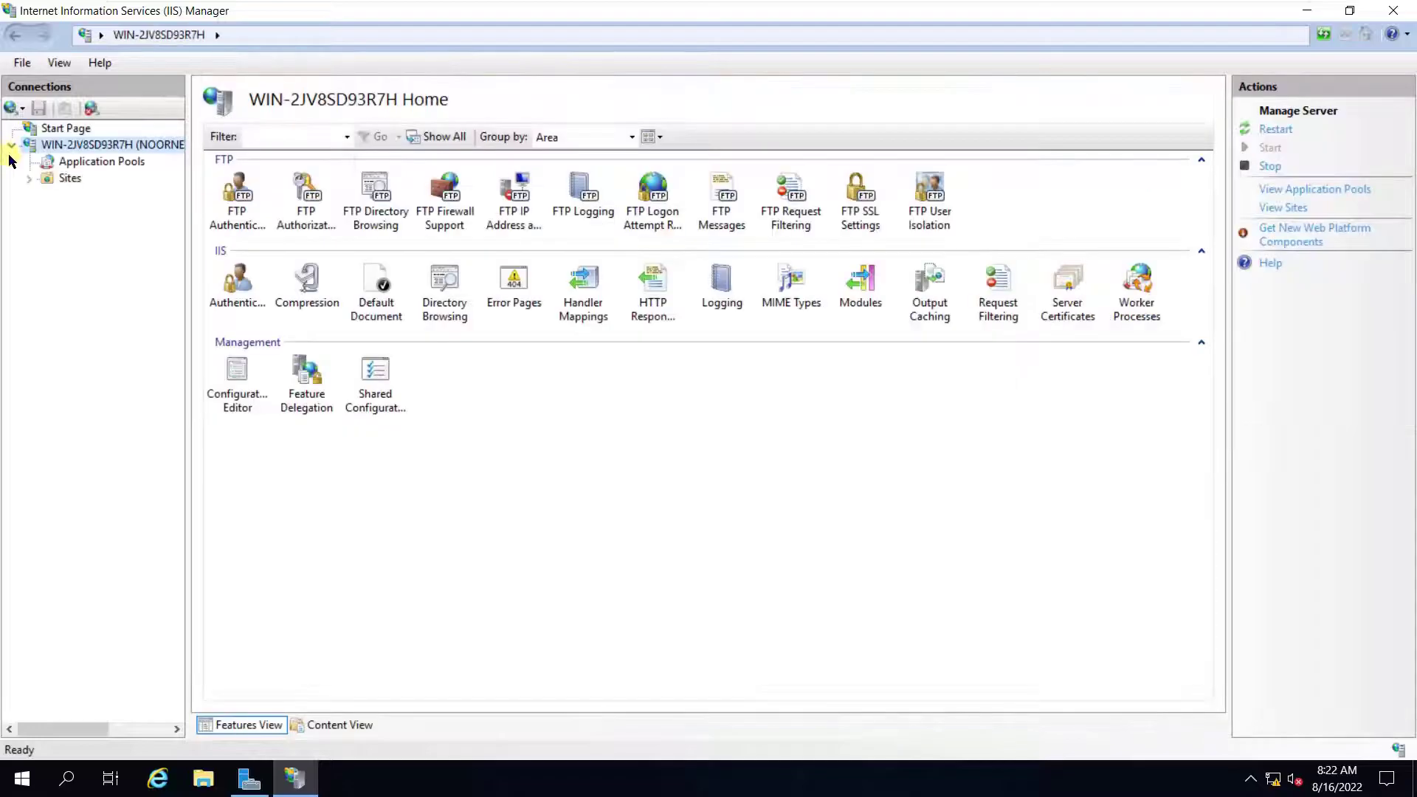
{"action": "left_click", "coordinate": [55, 180]}
{"action": "right_click", "coordinate": [56, 179]}
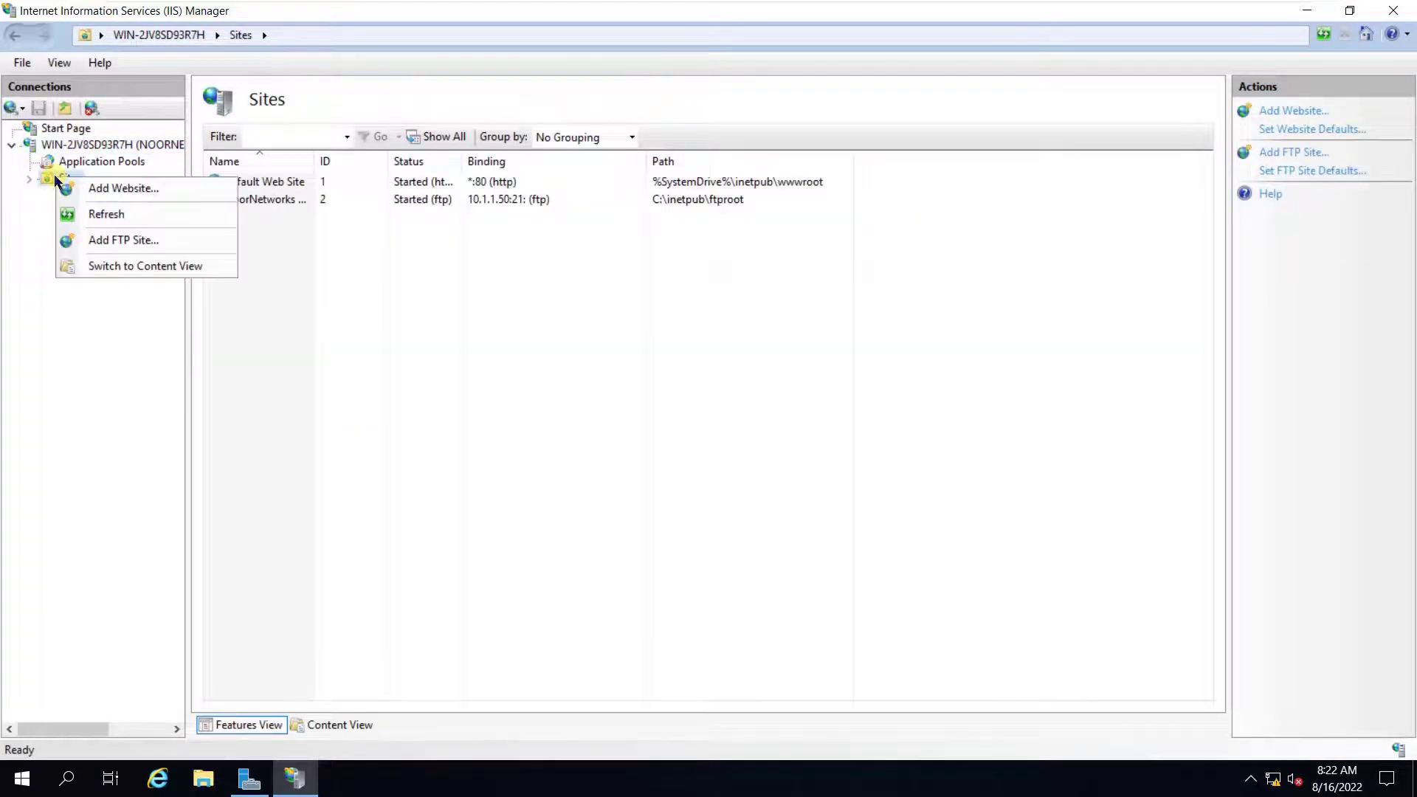
{"action": "left_click", "coordinate": [93, 190]}
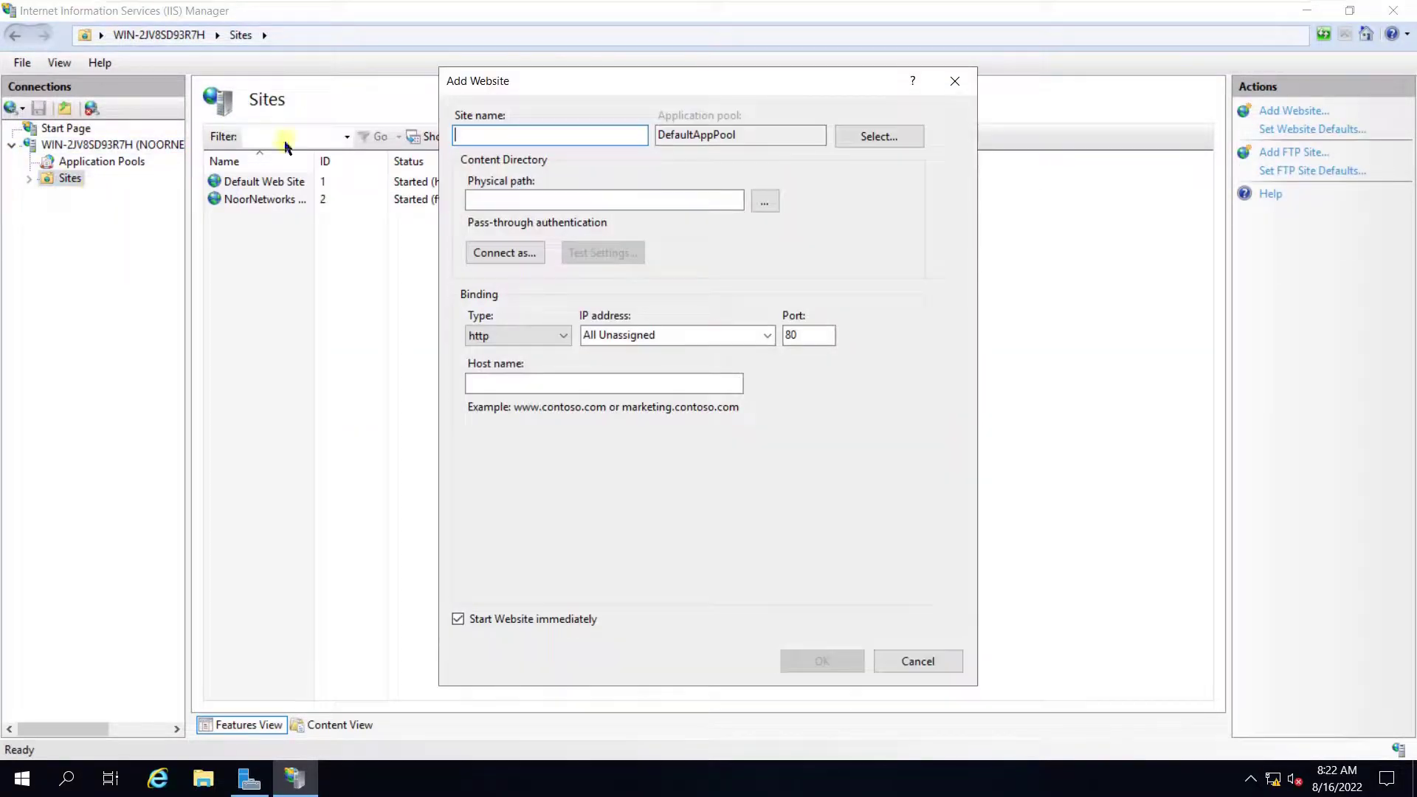
{"action": "type", "text": "Test"}
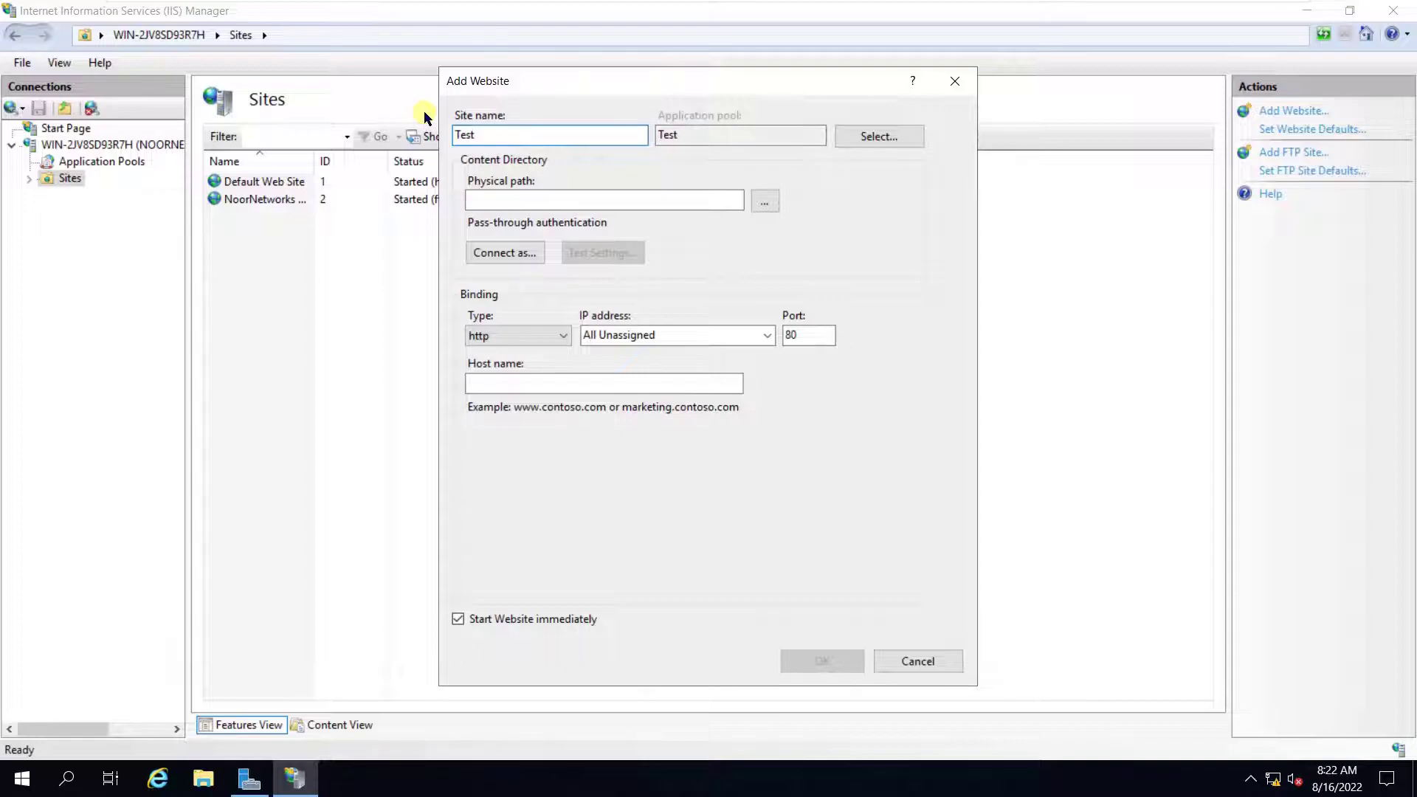
- Set the site's physical path to C:\inetpub\wwwroot\Test
{"action": "left_click", "coordinate": [764, 201]}
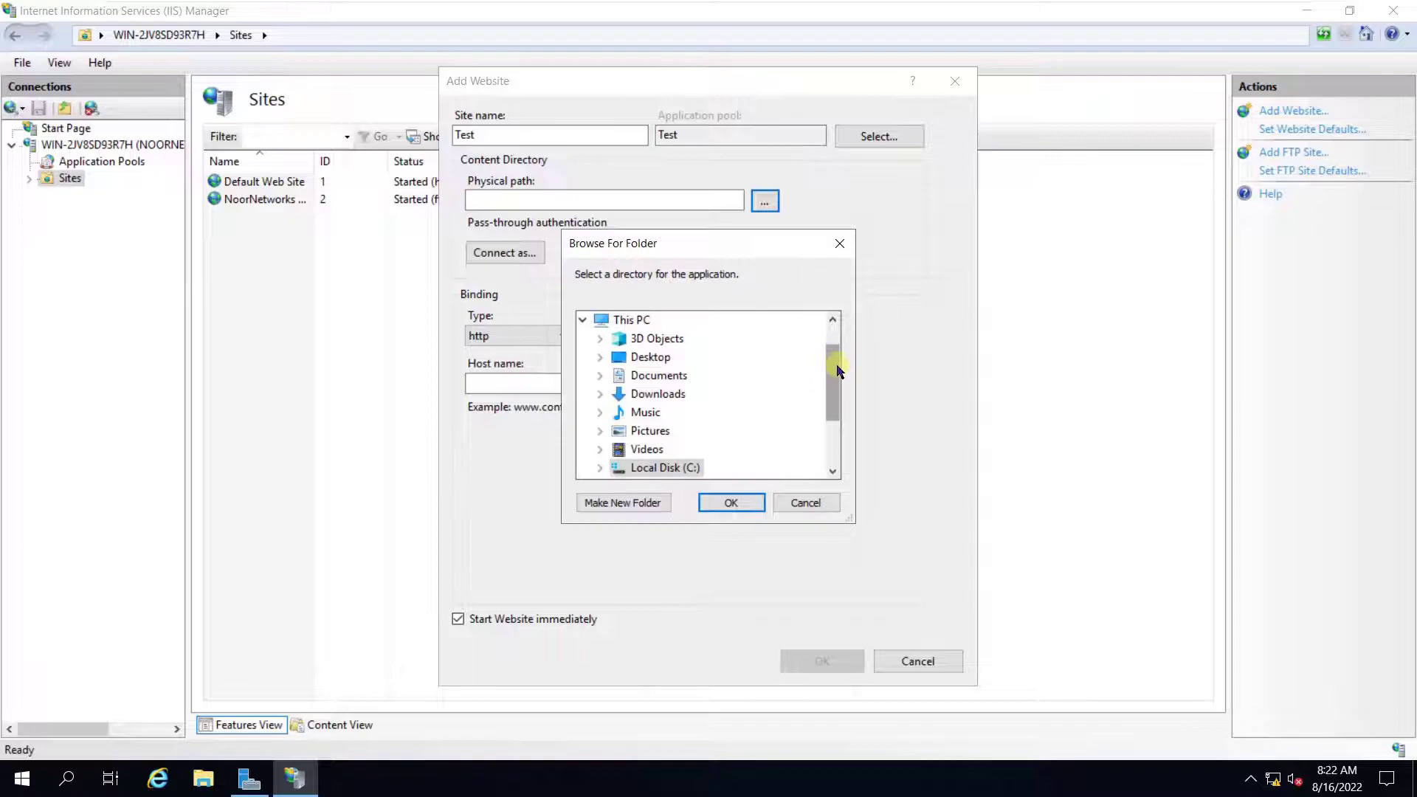
{"action": "left_click_drag", "start_coordinate": [838, 369], "coordinate": [833, 395]}
{"action": "double_click", "coordinate": [668, 393]}
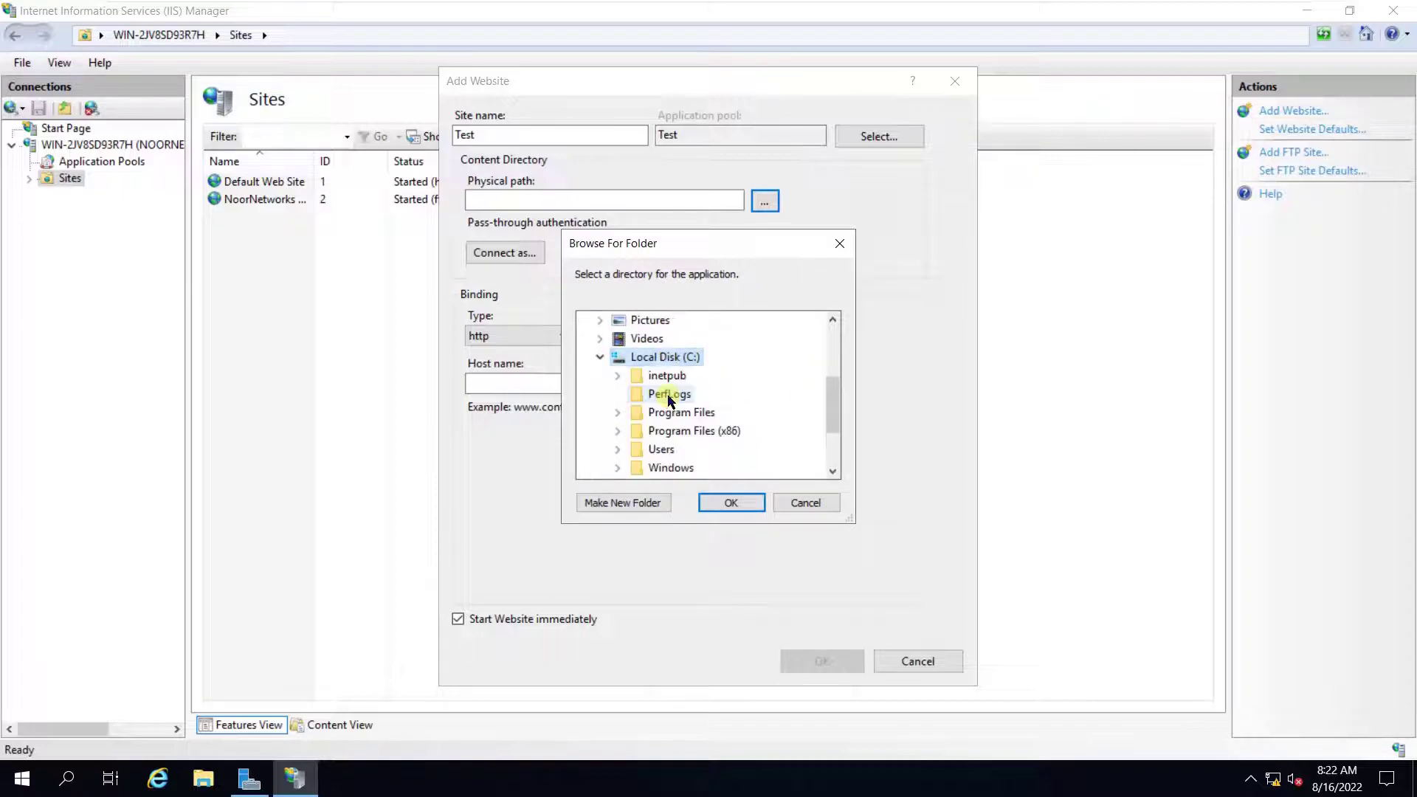
{"action": "double_click", "coordinate": [667, 376]}
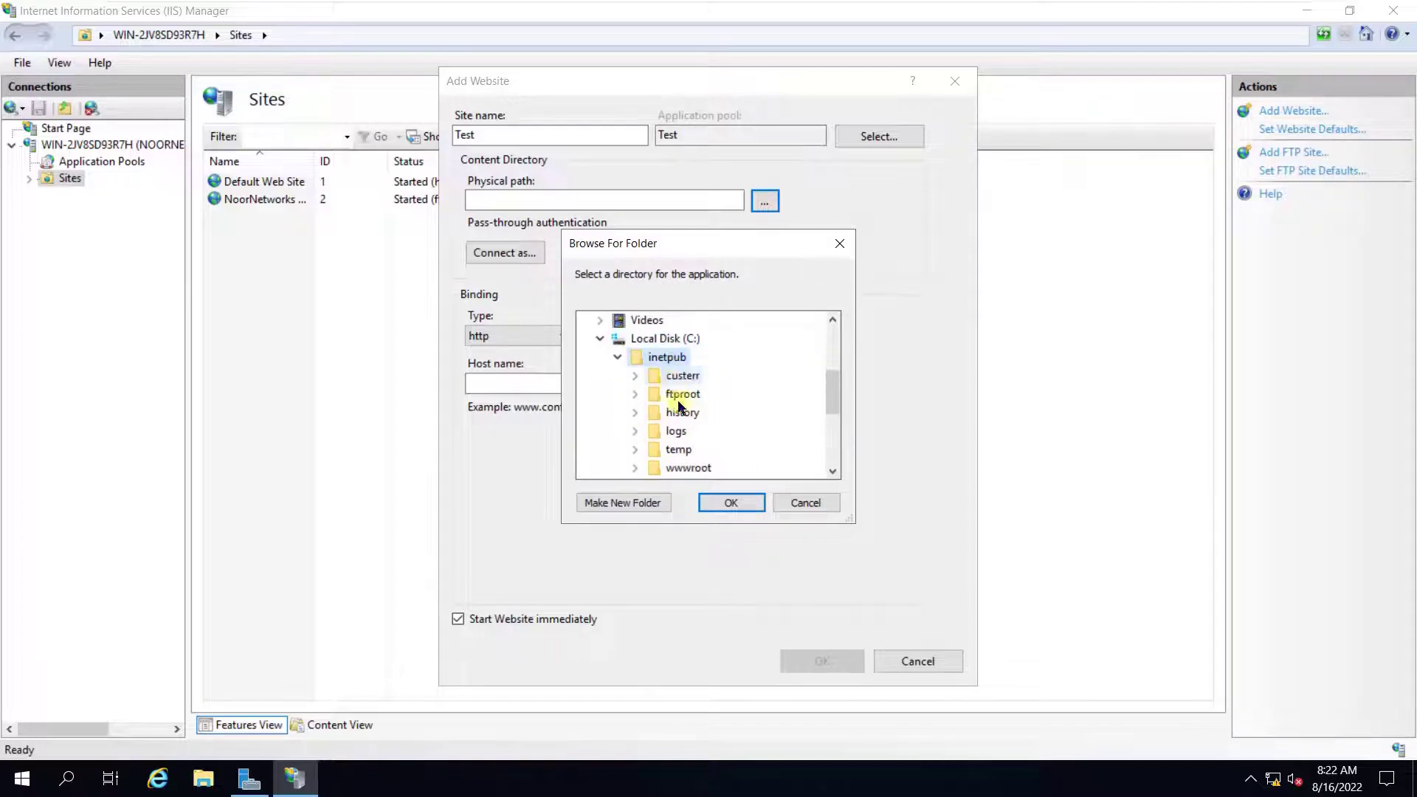
{"action": "double_click", "coordinate": [686, 465]}
{"action": "mouse_move", "coordinate": [833, 399]}
{"action": "left_mouse_down"}
{"action": "mouse_move", "coordinate": [823, 434]}
{"action": "mouse_move", "coordinate": [832, 415]}
{"action": "left_mouse_up"}
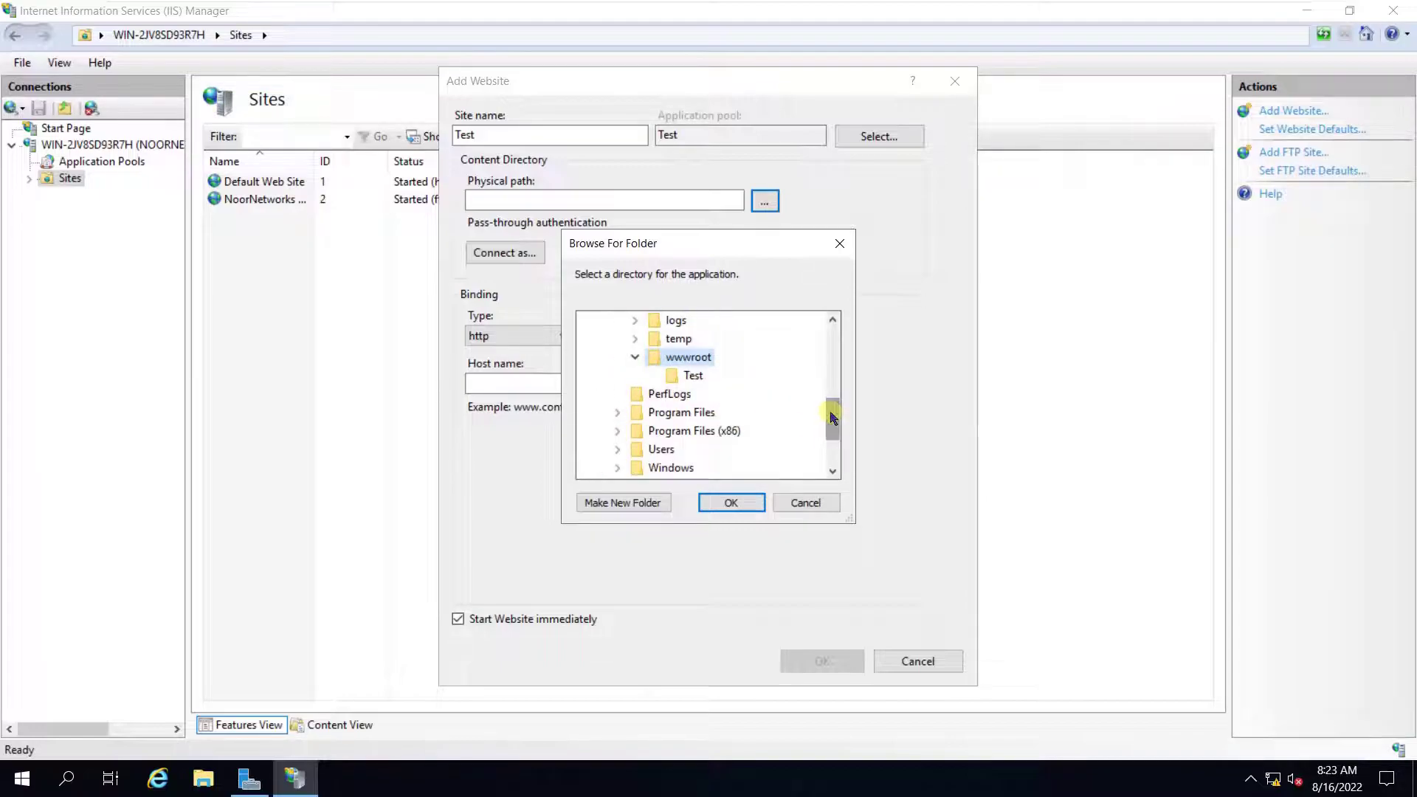
{"action": "left_click", "coordinate": [694, 376]}
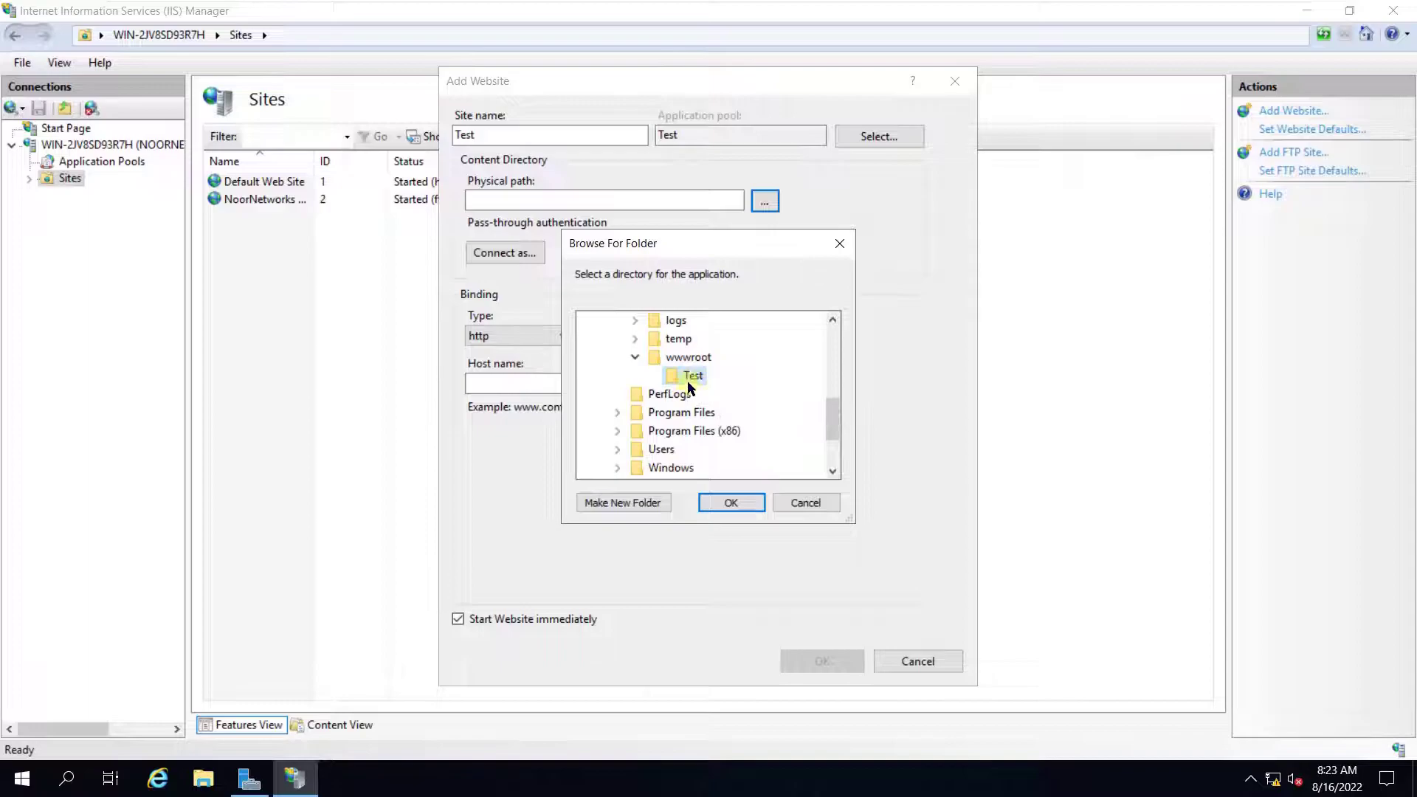
{"action": "left_click", "coordinate": [748, 504]}
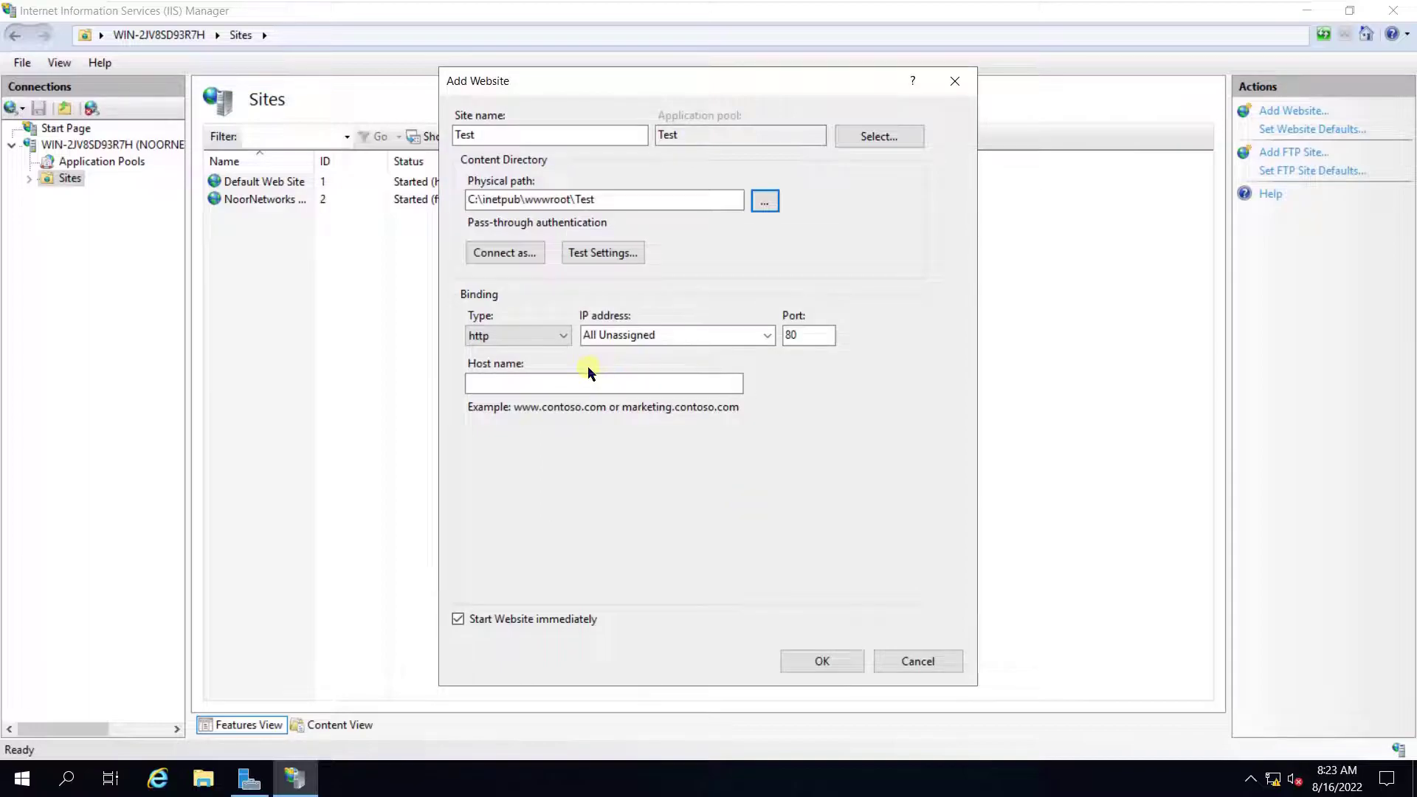
- Bind the site to 172.16.0.100 on port 80 and create it
{"action": "left_click", "coordinate": [765, 336]}
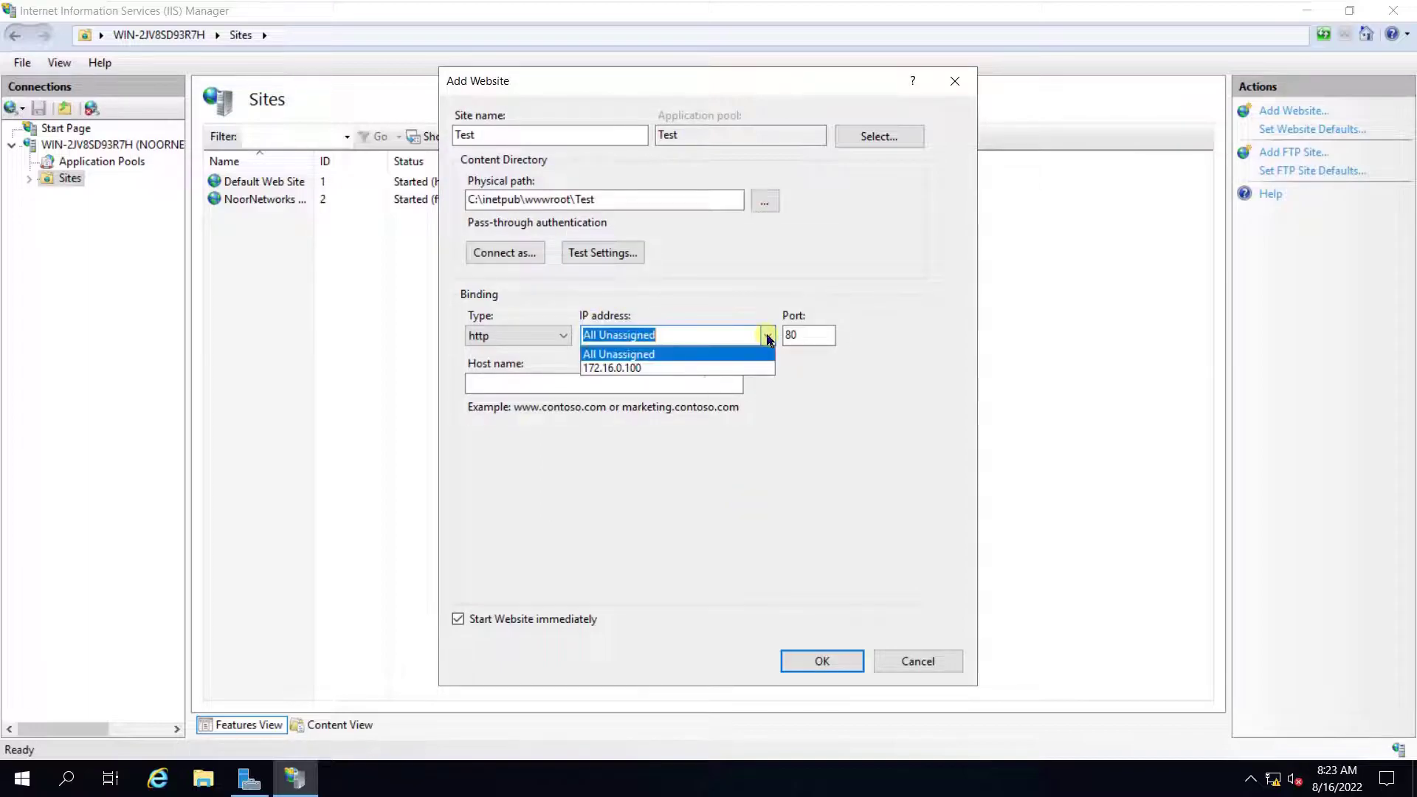
{"action": "left_click", "coordinate": [729, 368]}
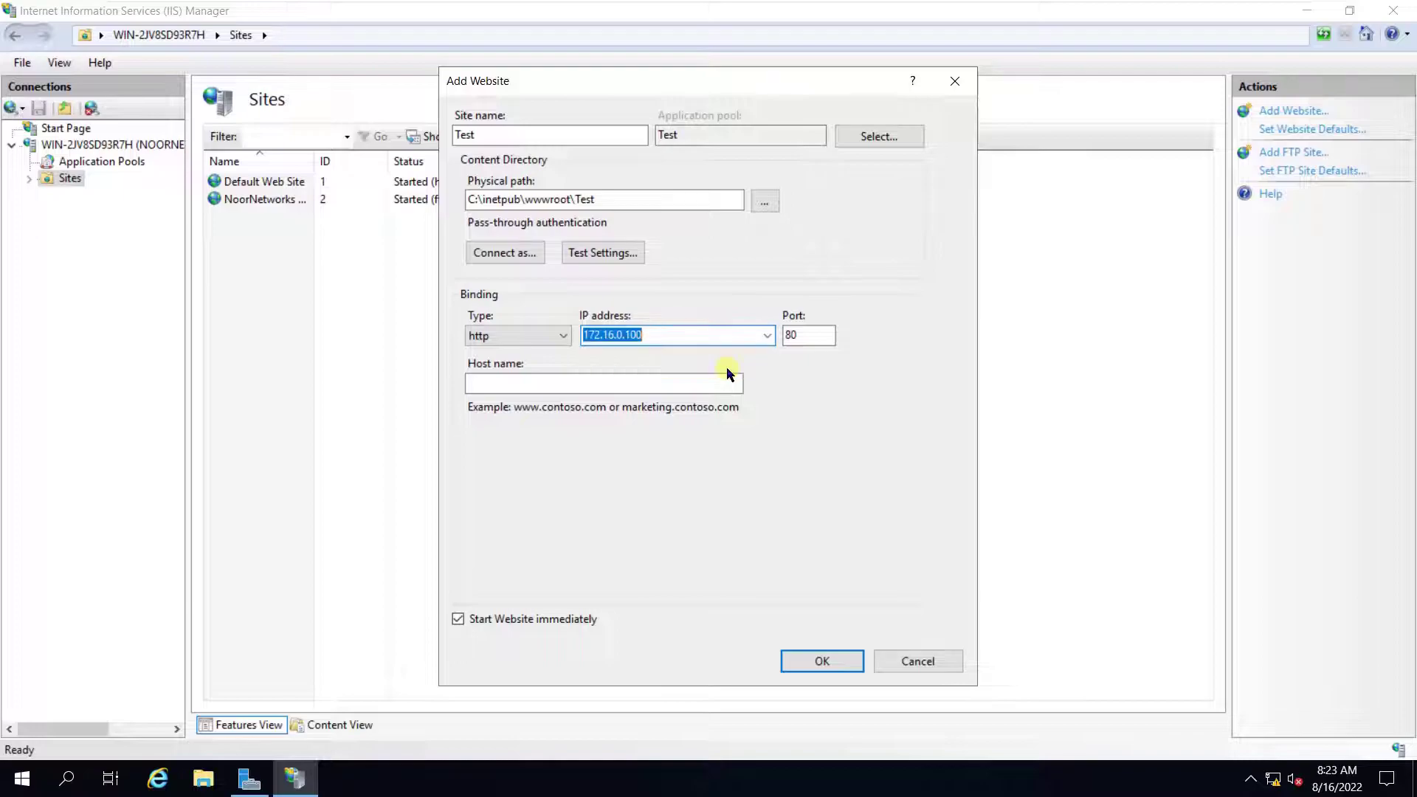
{"action": "left_click", "coordinate": [651, 334]}
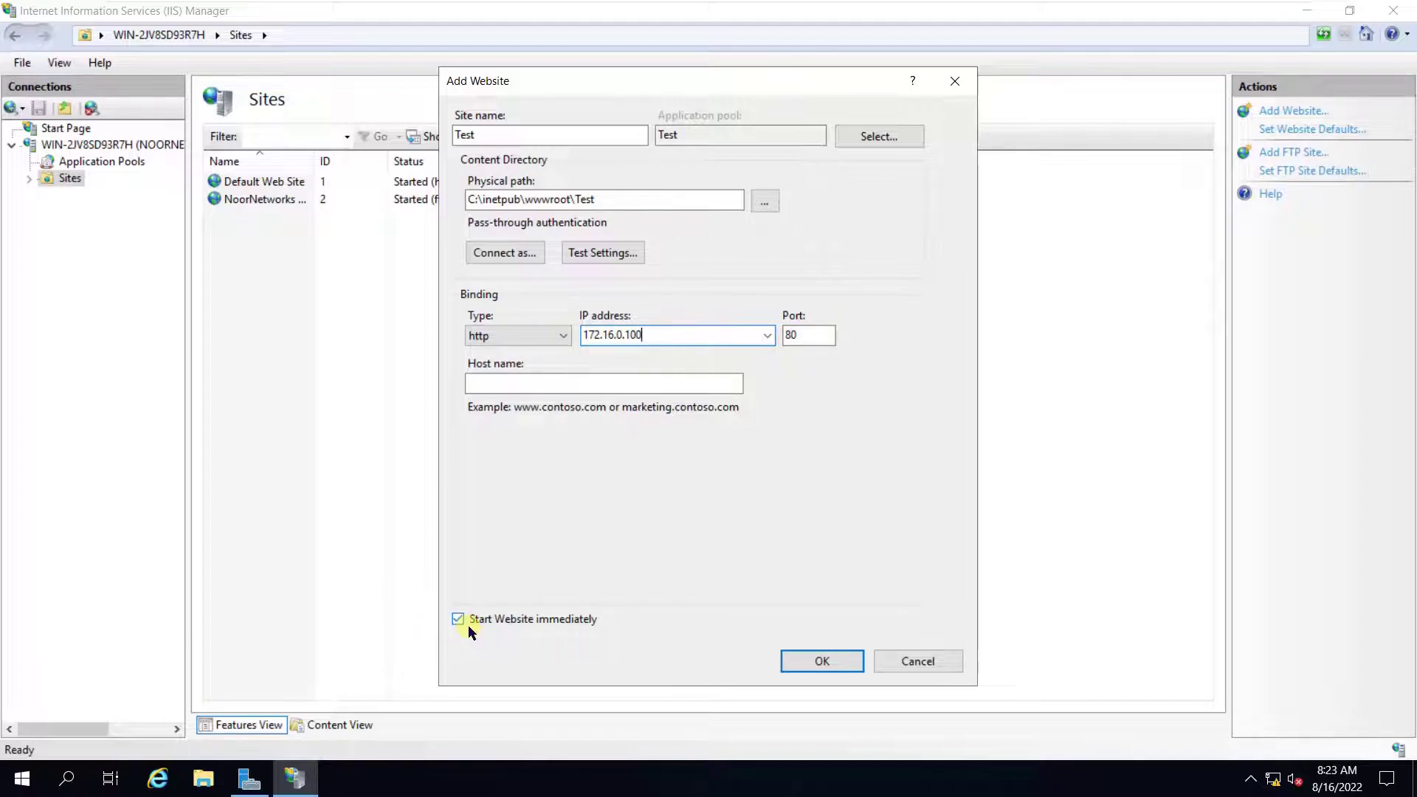
{"action": "left_click", "coordinate": [846, 662]}
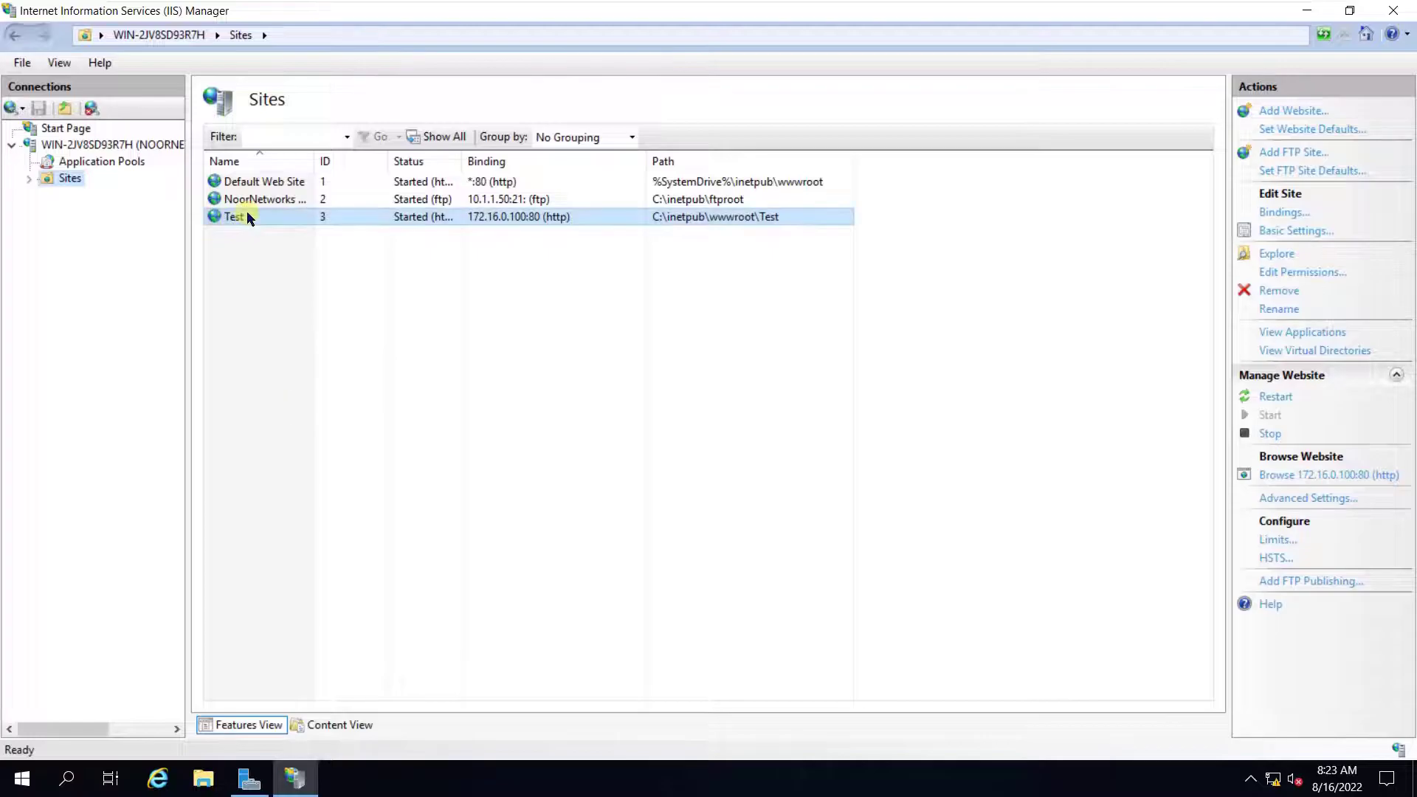
- Add Test.html as a default document for the Test site
{"action": "double_click", "coordinate": [234, 217]}
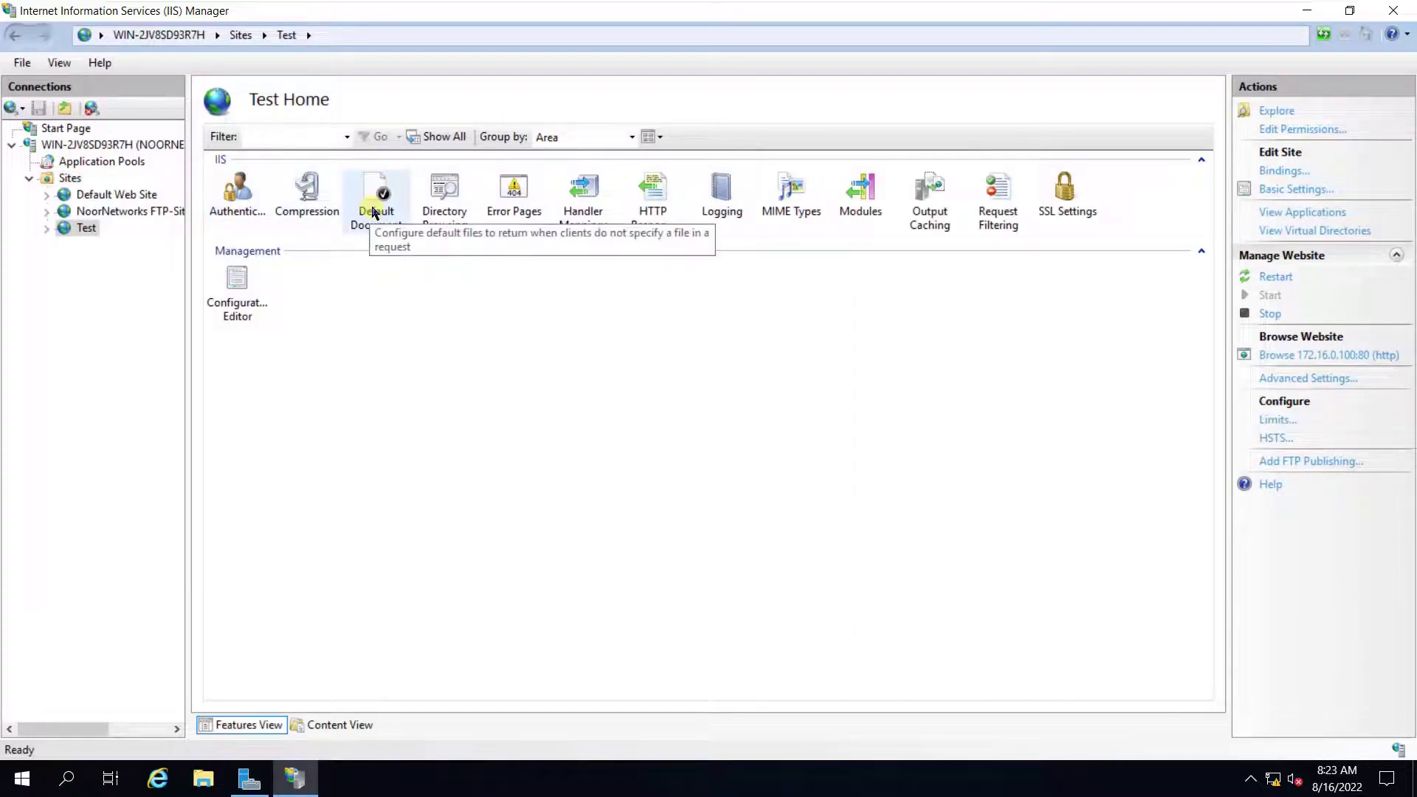
{"action": "double_click", "coordinate": [372, 210]}
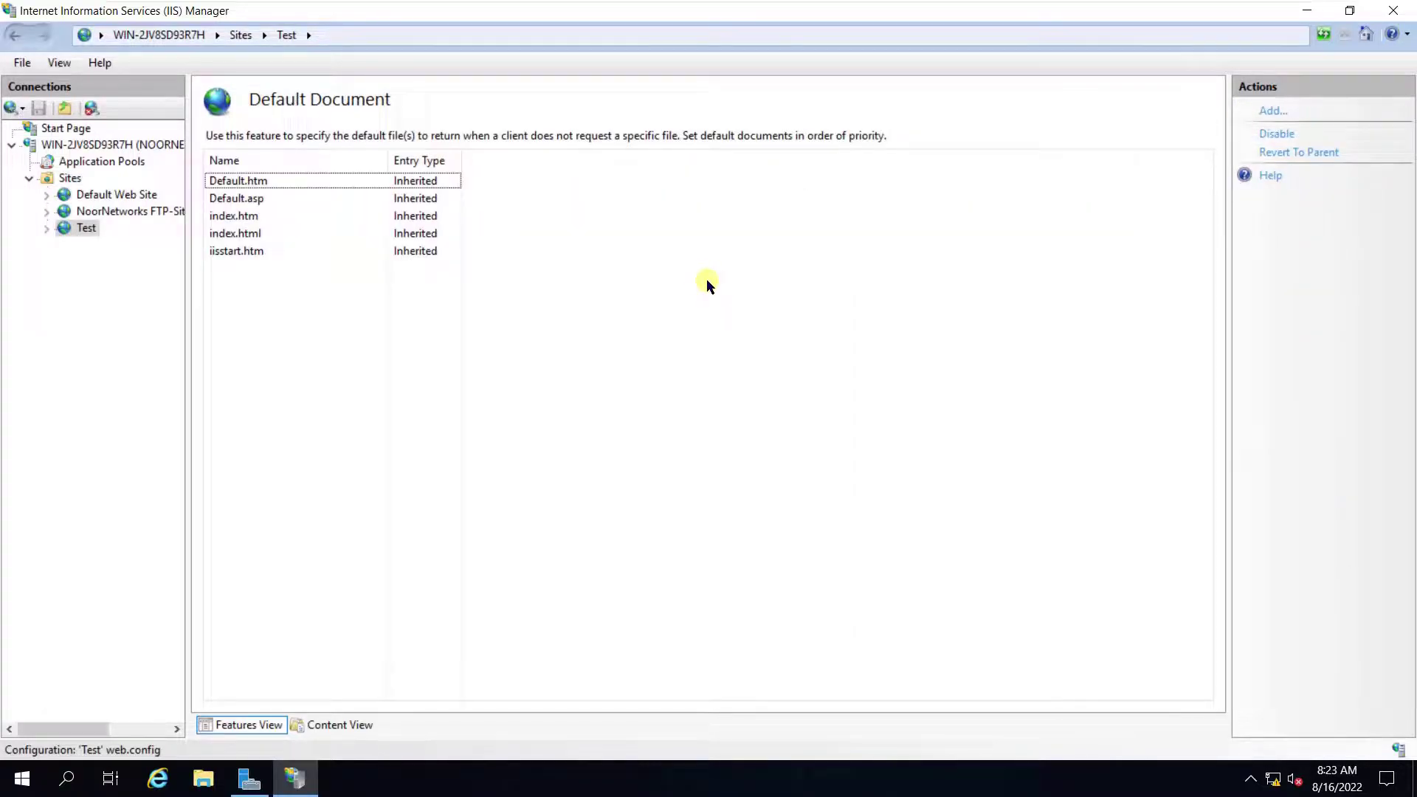
{"action": "left_click", "coordinate": [1272, 112]}
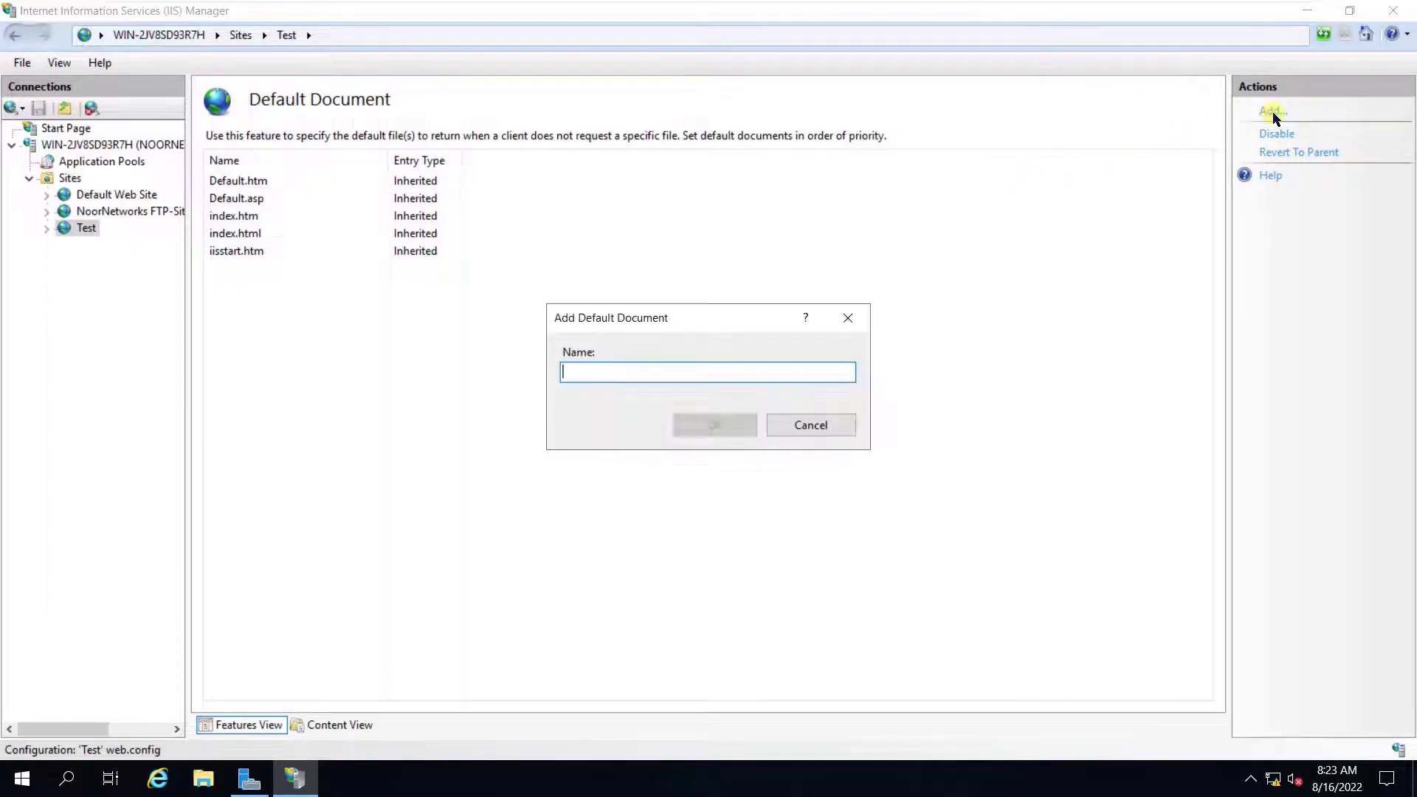
{"action": "type", "text": "Test"}
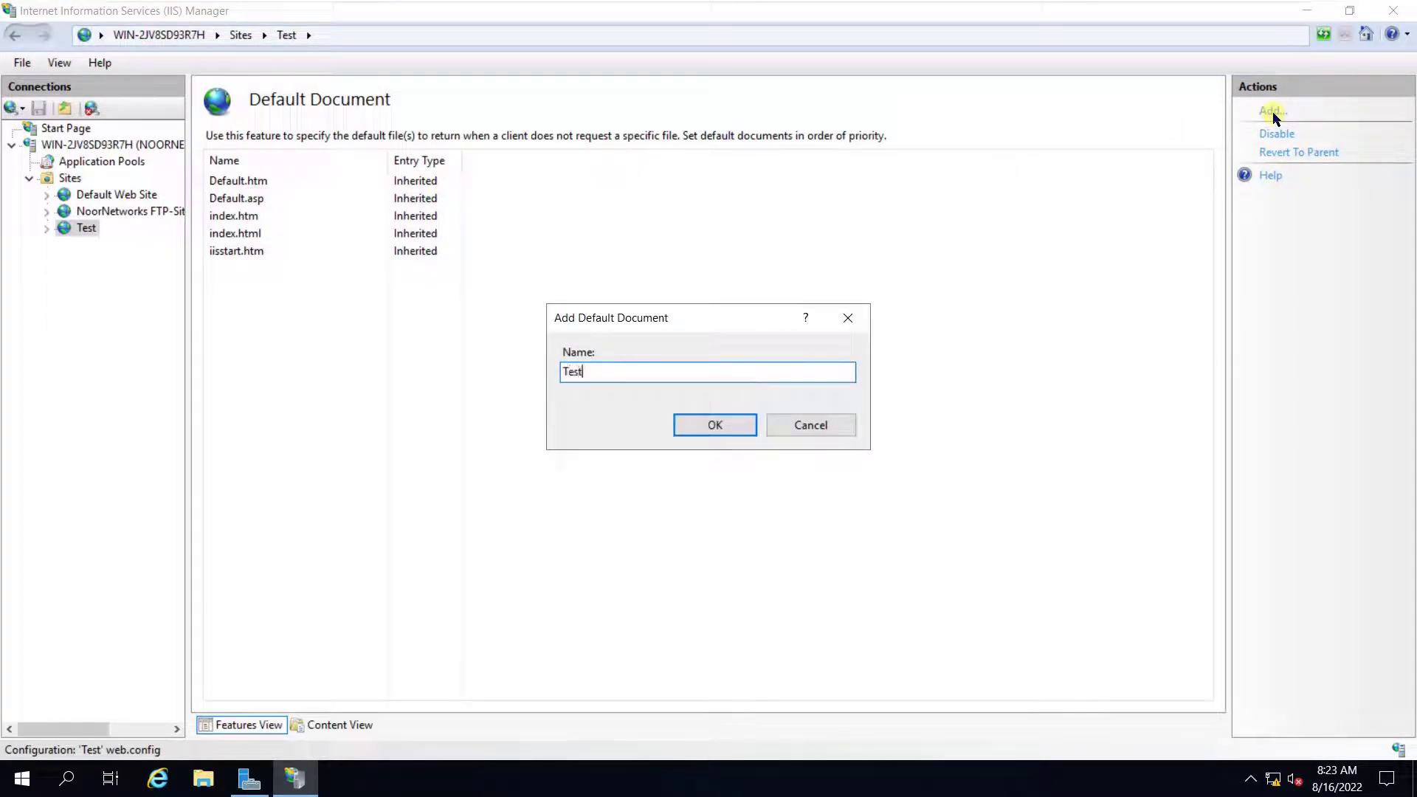
{"action": "type", "text": ".html"}
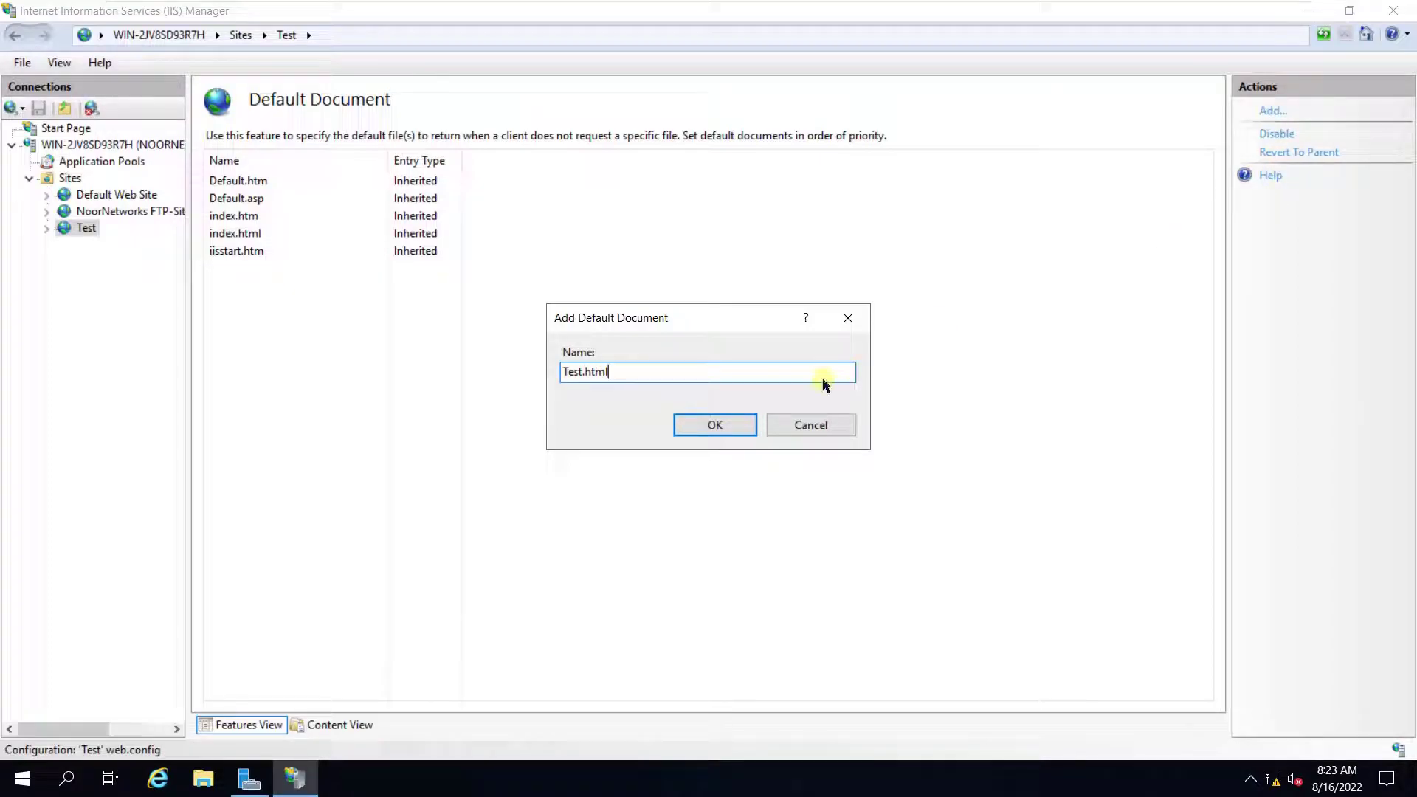
{"action": "left_click", "coordinate": [747, 422]}
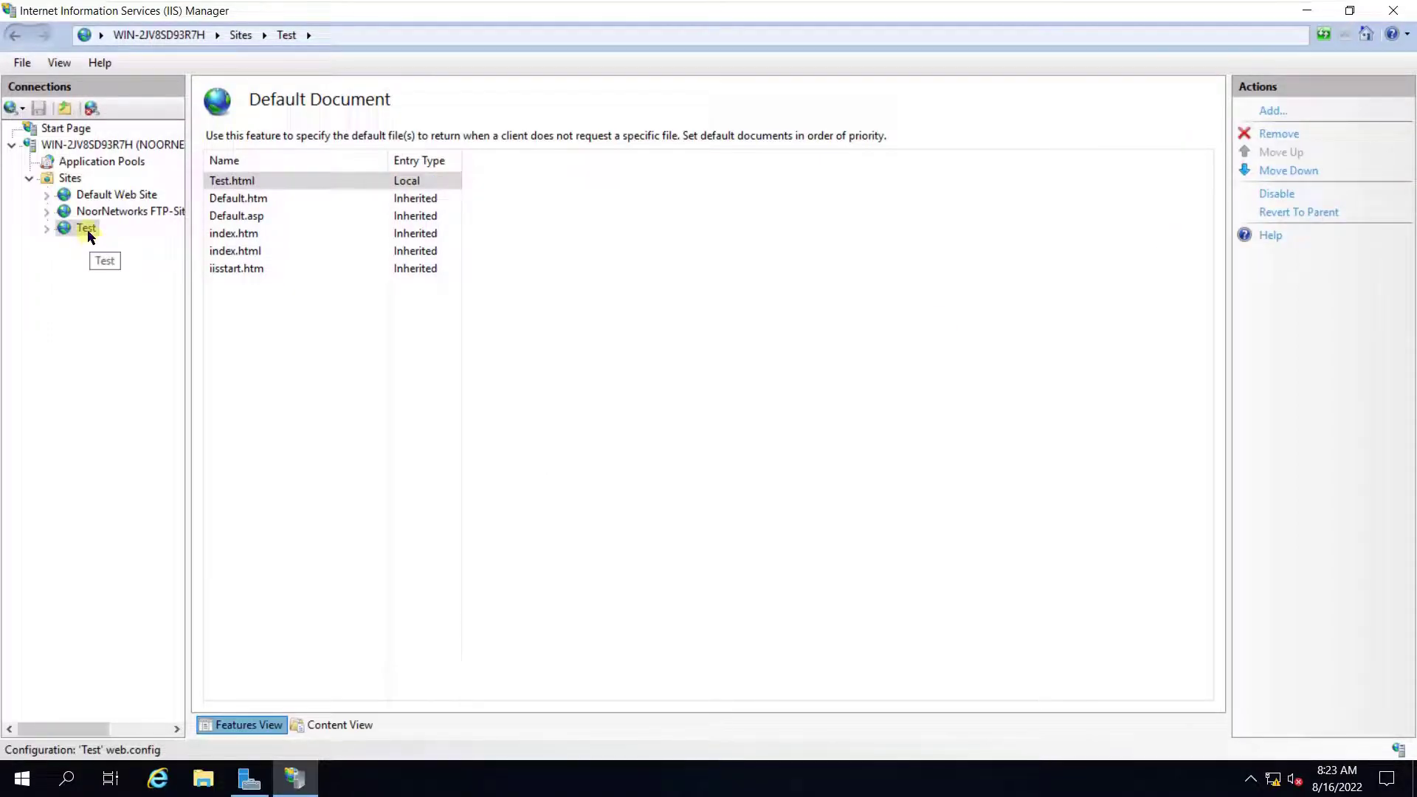
- Browse 172.16.0.100 to see the welcome page, then close the browser and IIS Manager
{"action": "left_click", "coordinate": [86, 231]}
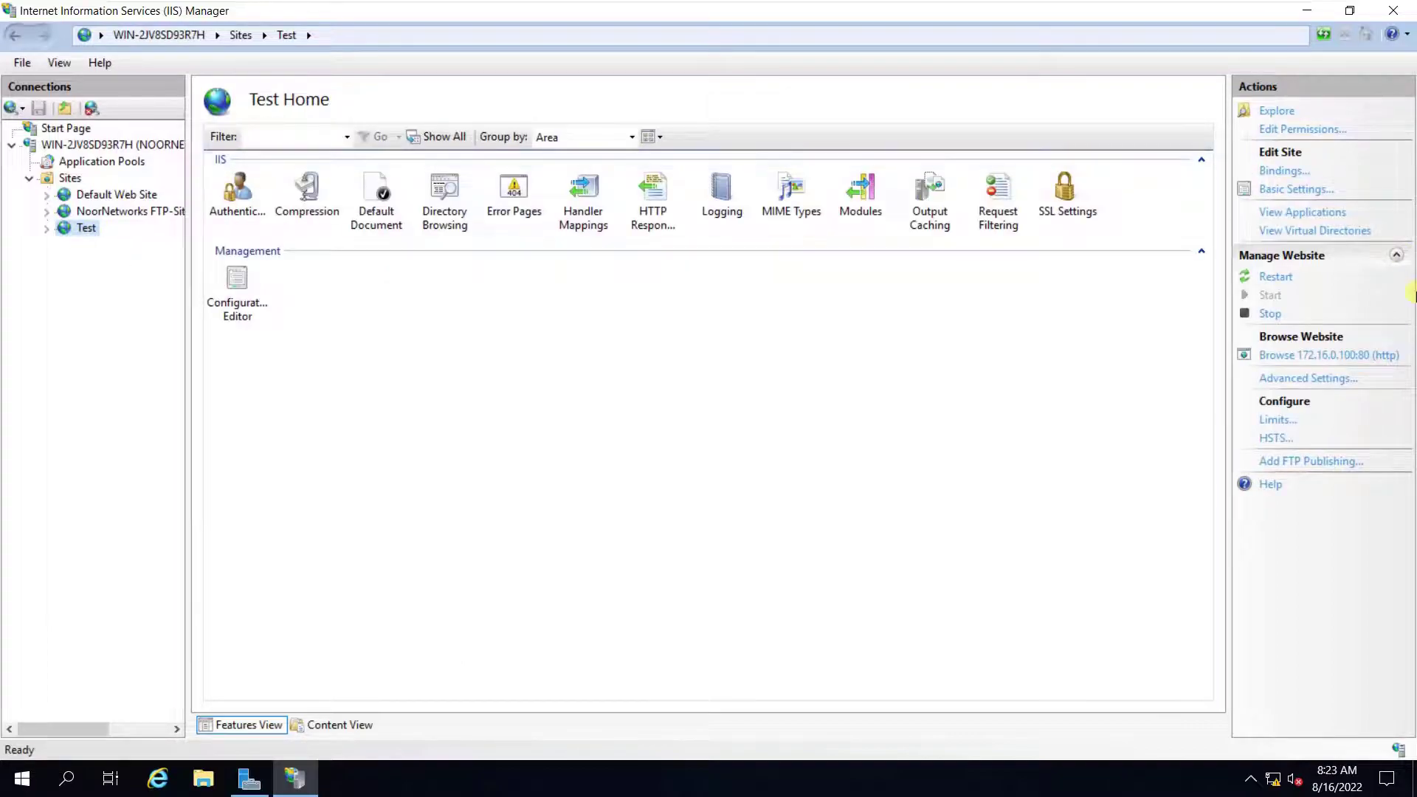
{"action": "left_click", "coordinate": [1366, 357]}
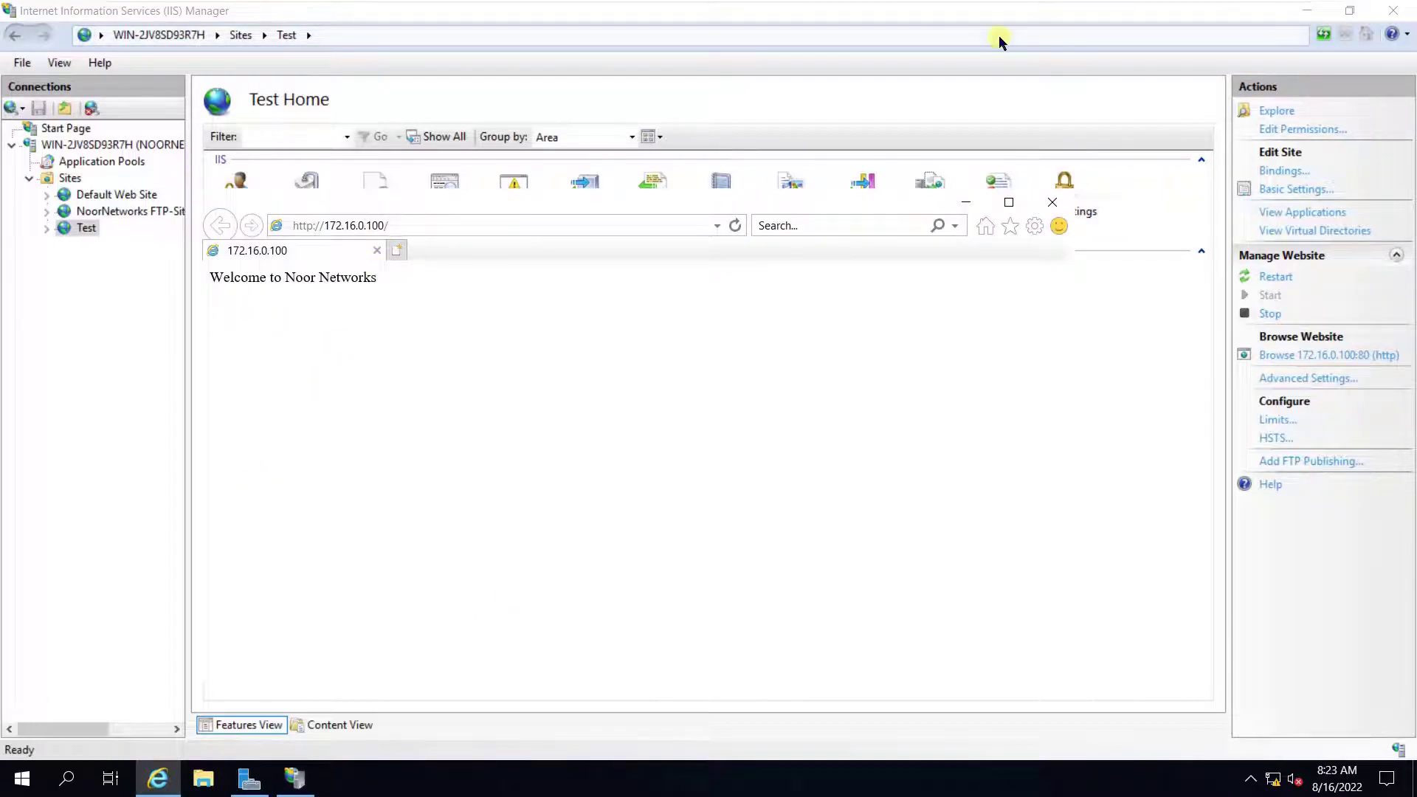
{"action": "left_click", "coordinate": [1052, 202]}
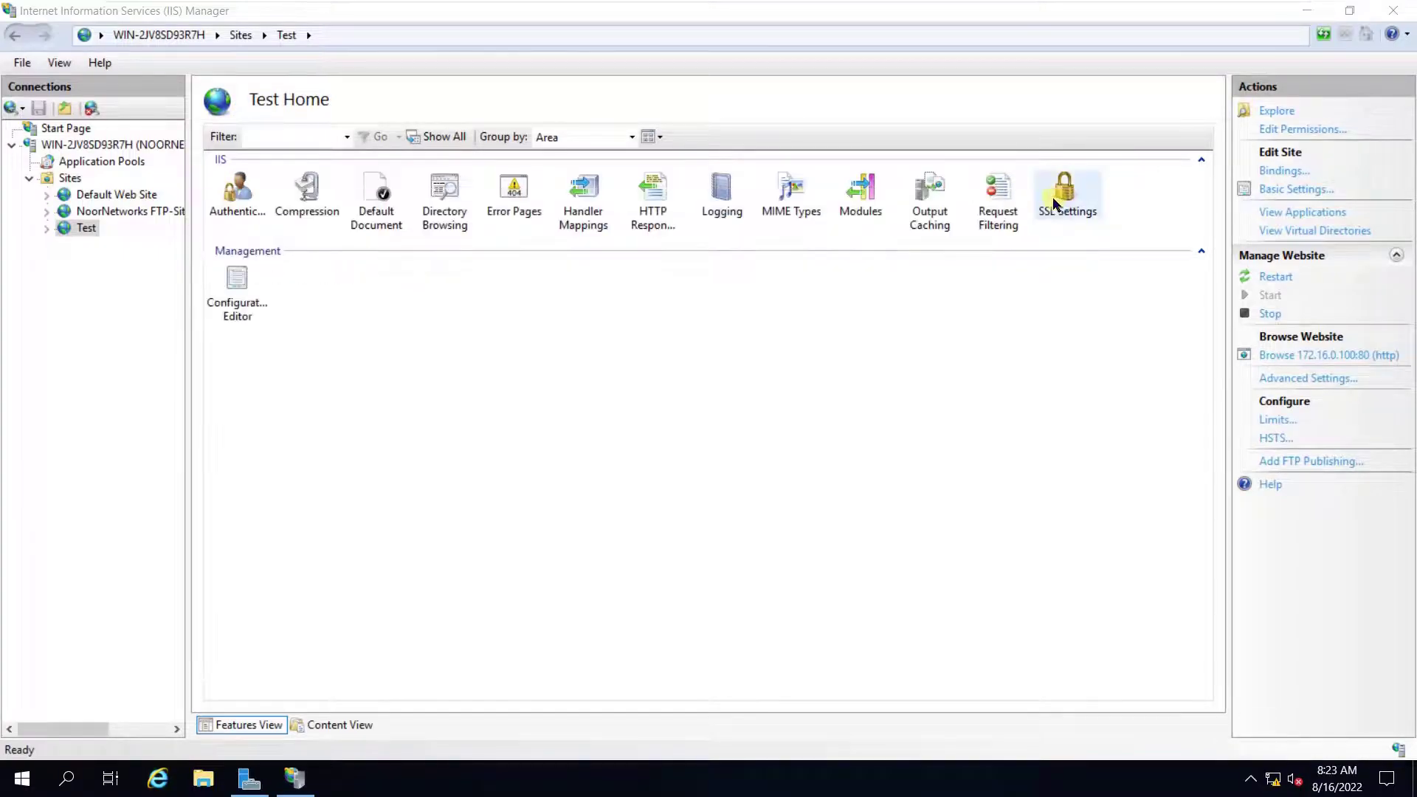
{"action": "left_click", "coordinate": [1390, 13]}
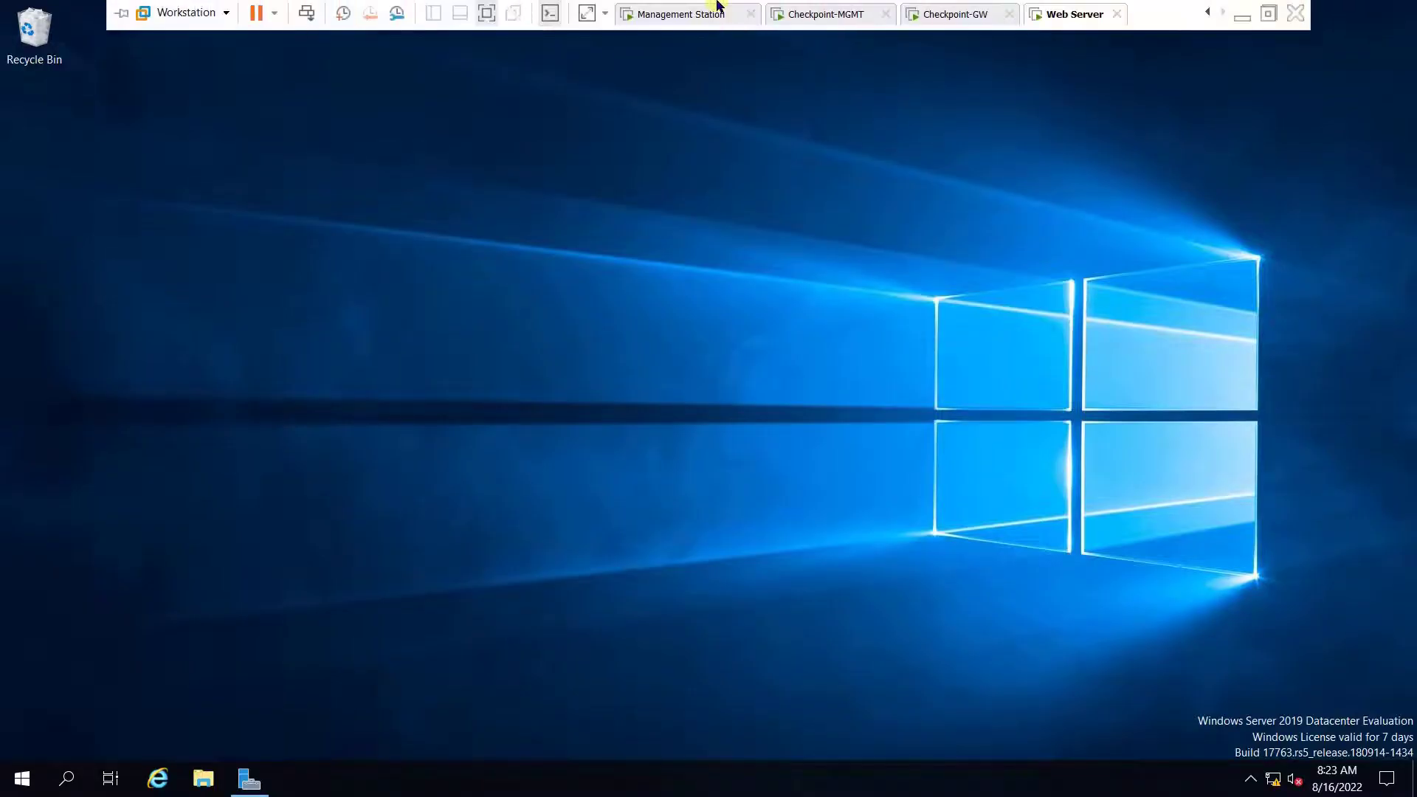
- Switch to Management Station and minimize the CP Lab.PNG diagram in Photos
{"action": "left_click", "coordinate": [694, 16]}
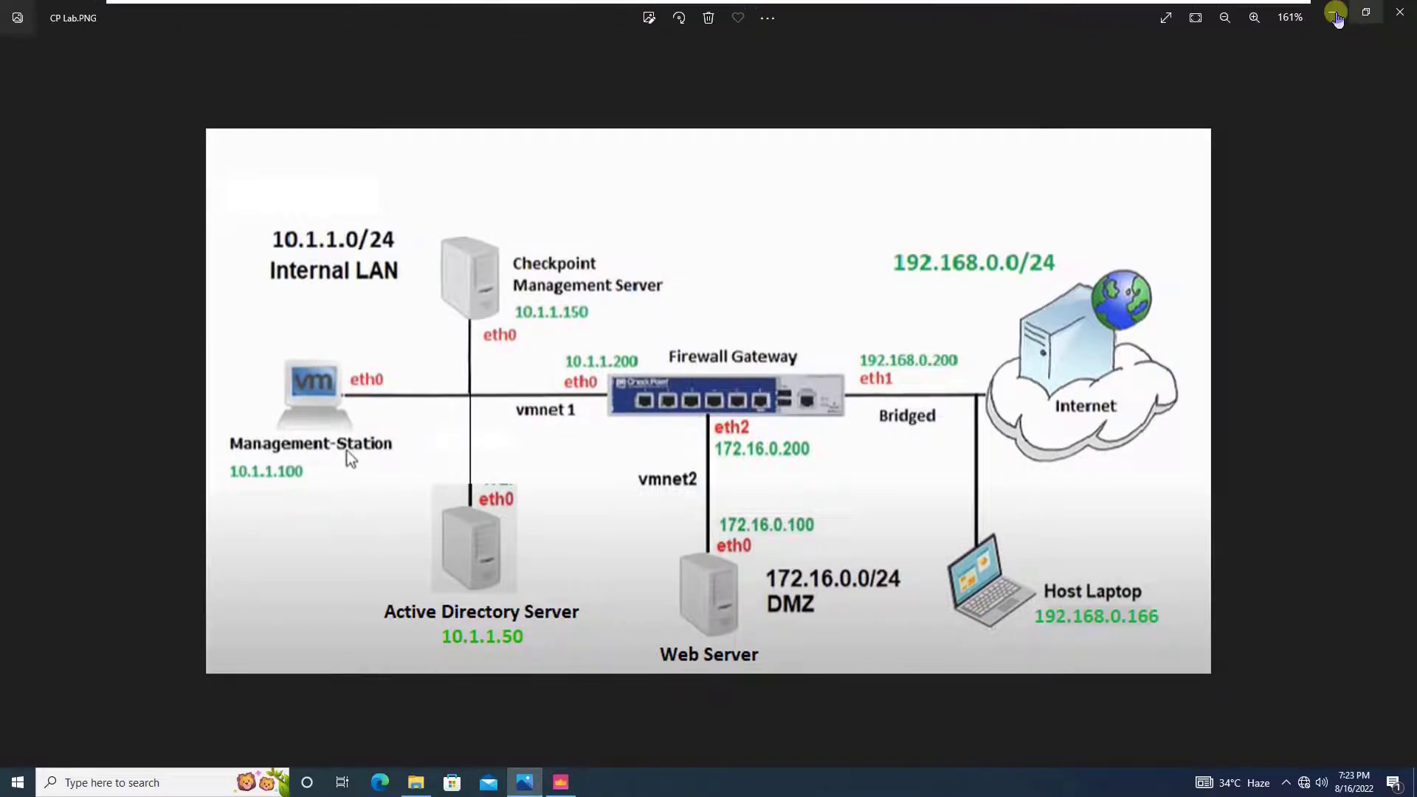
{"action": "left_click", "coordinate": [1334, 14]}
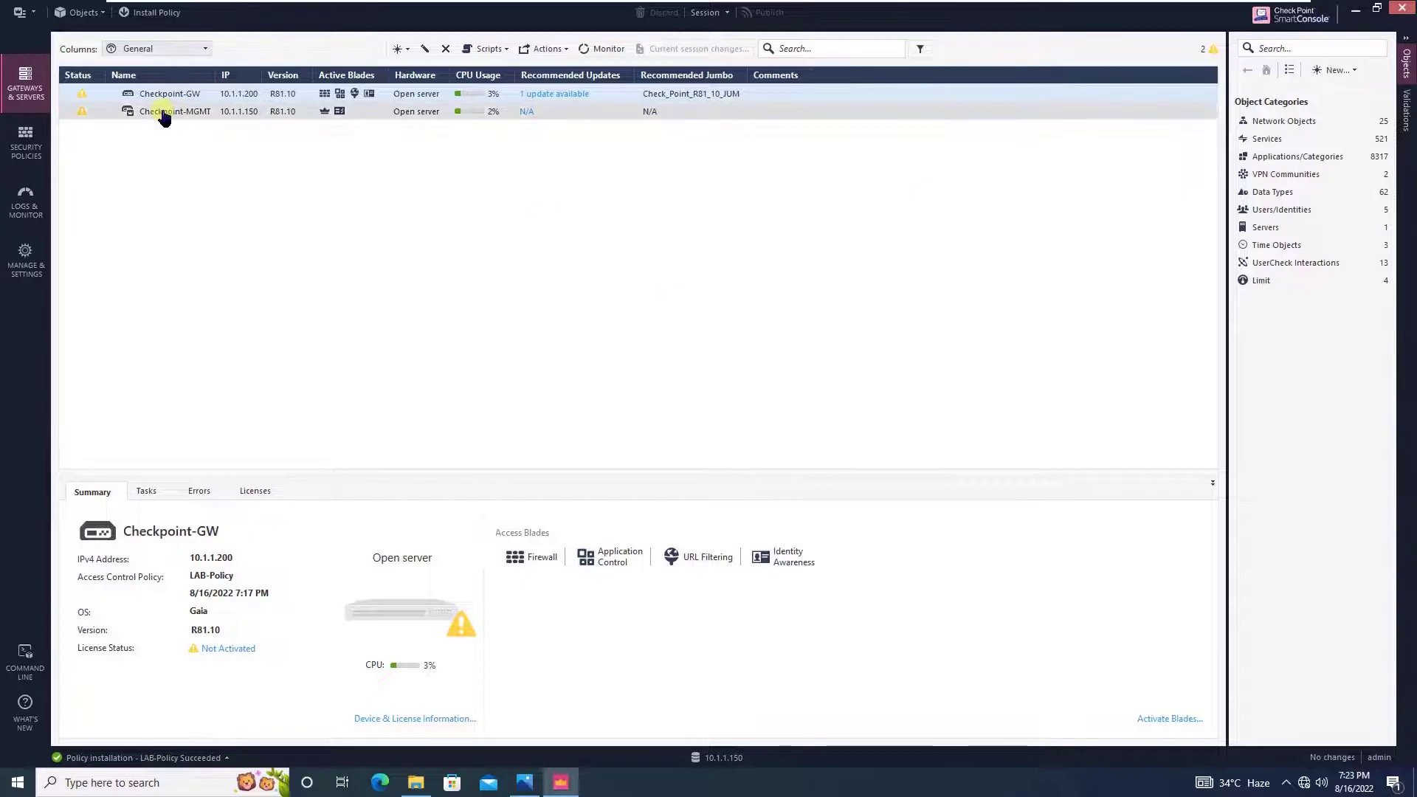
- Insert a new access rule above Limited-Web_Access and name it 'Web-Aite Access'
{"action": "left_click", "coordinate": [26, 151]}
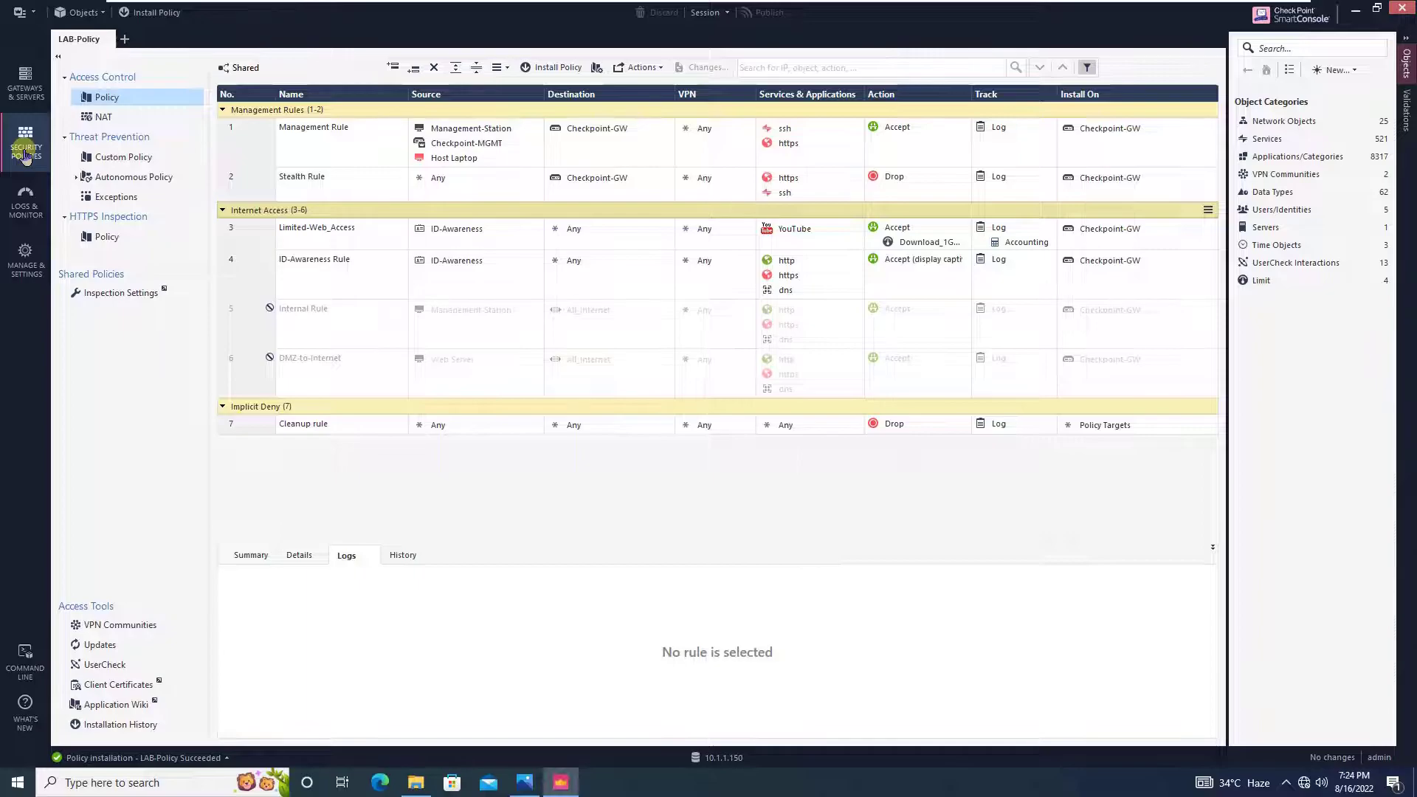
{"action": "left_click", "coordinate": [259, 236]}
{"action": "right_click", "coordinate": [259, 236]}
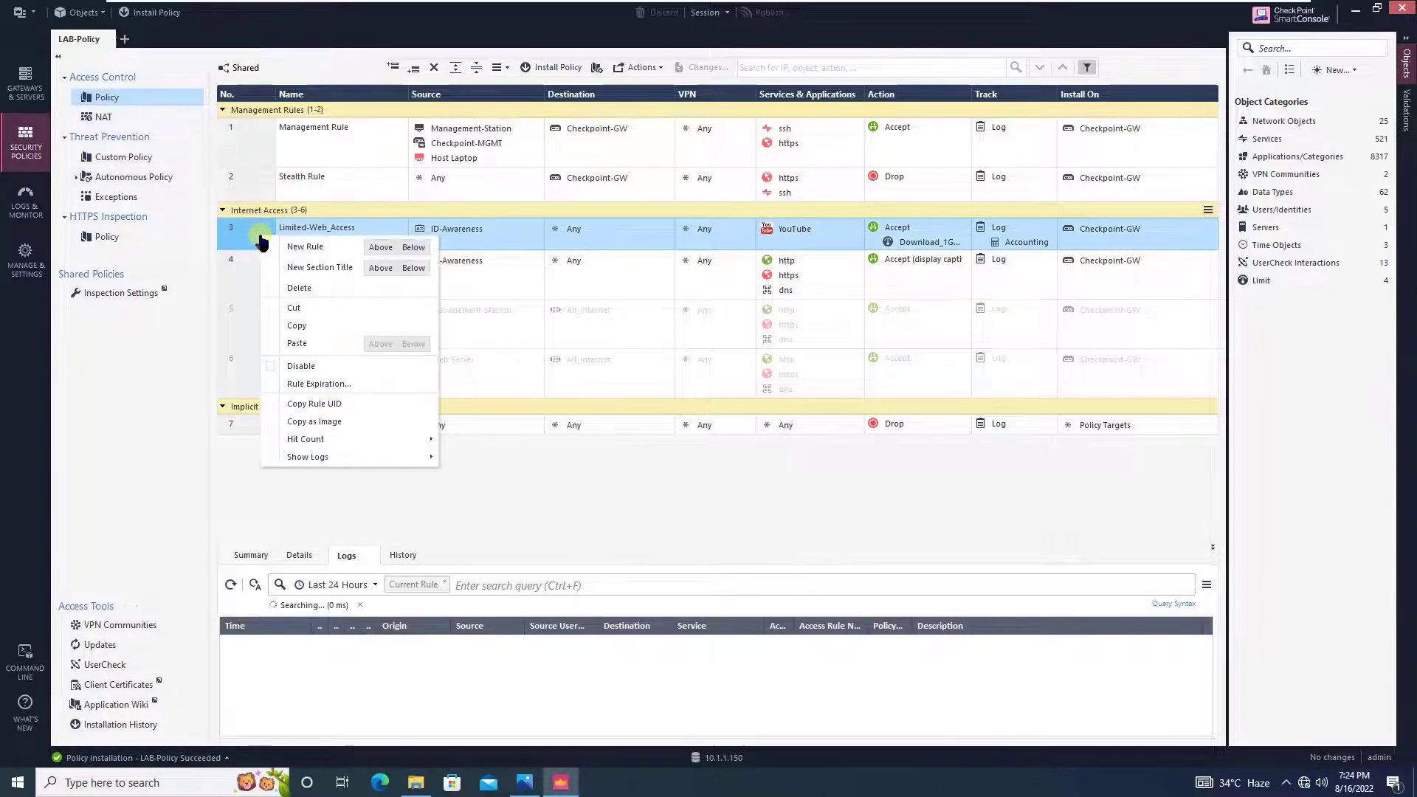
{"action": "left_click", "coordinate": [380, 247]}
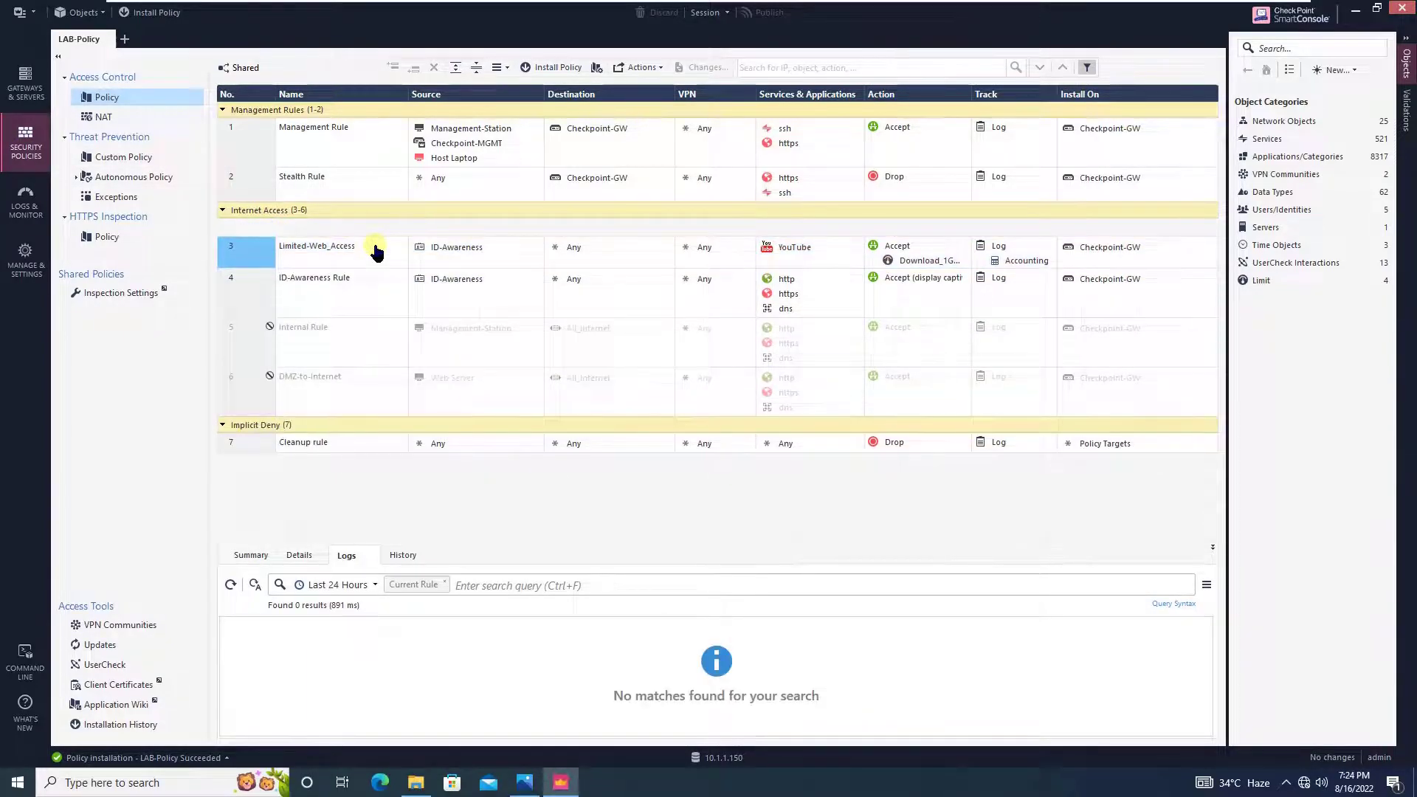
{"action": "double_click", "coordinate": [340, 227]}
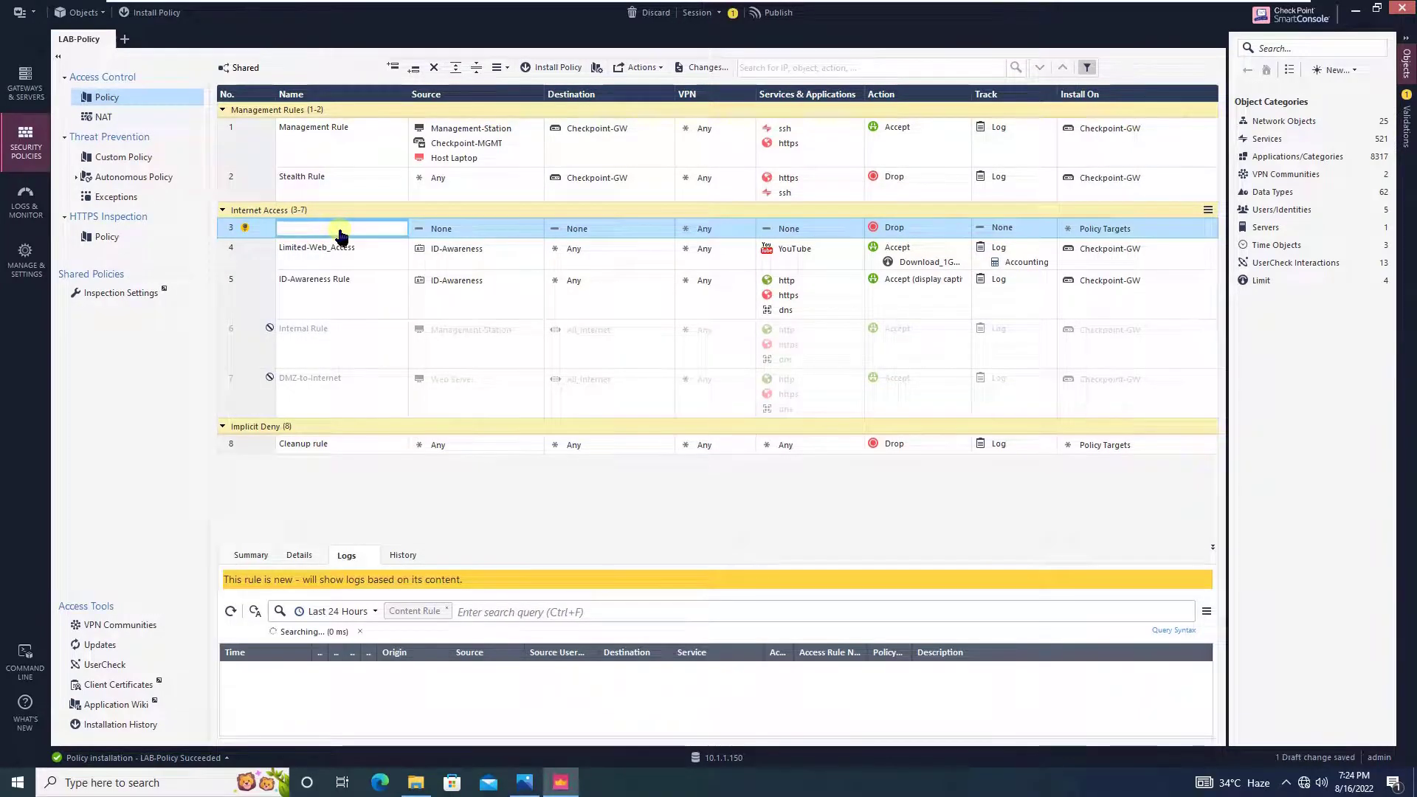
{"action": "type", "text": "We"}
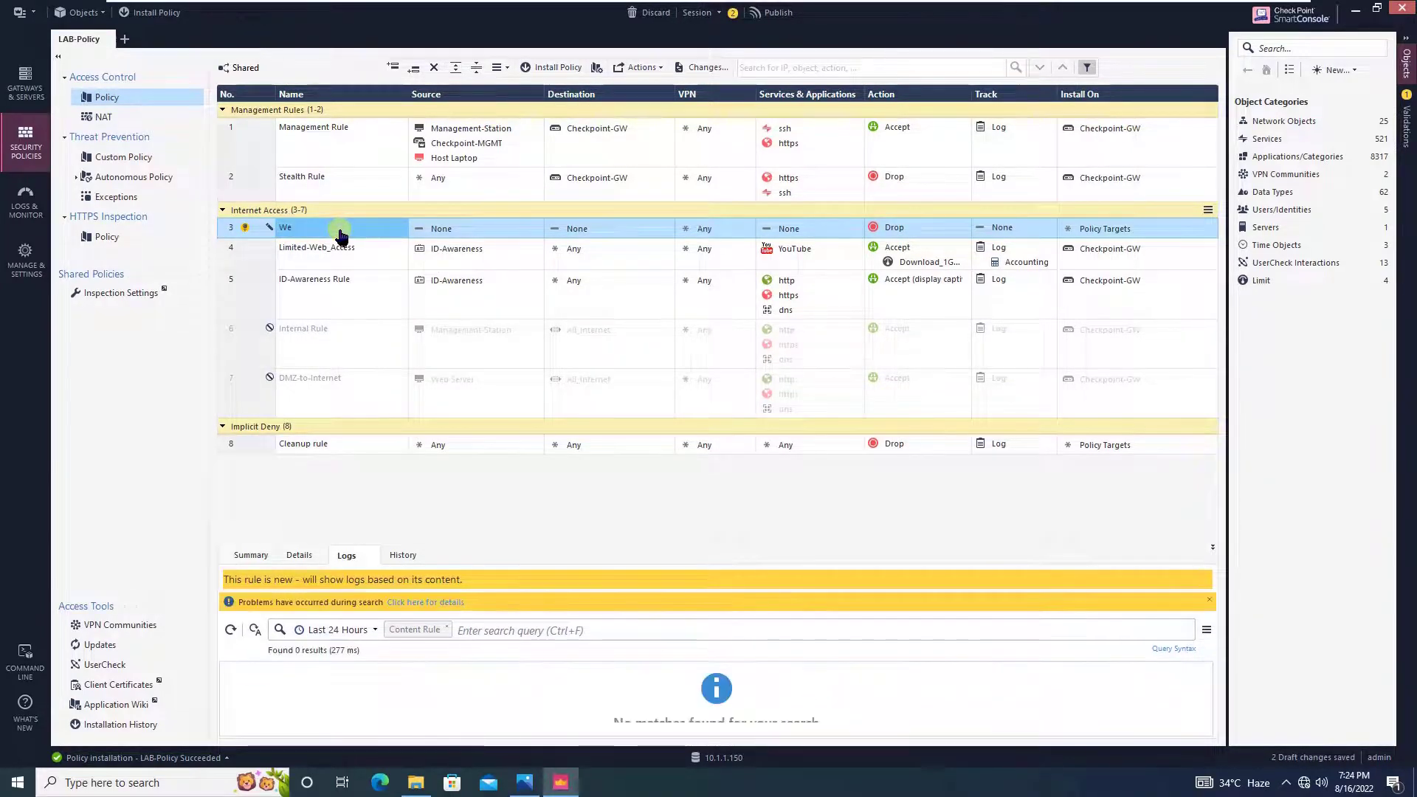
{"action": "type", "text": "b-A"}
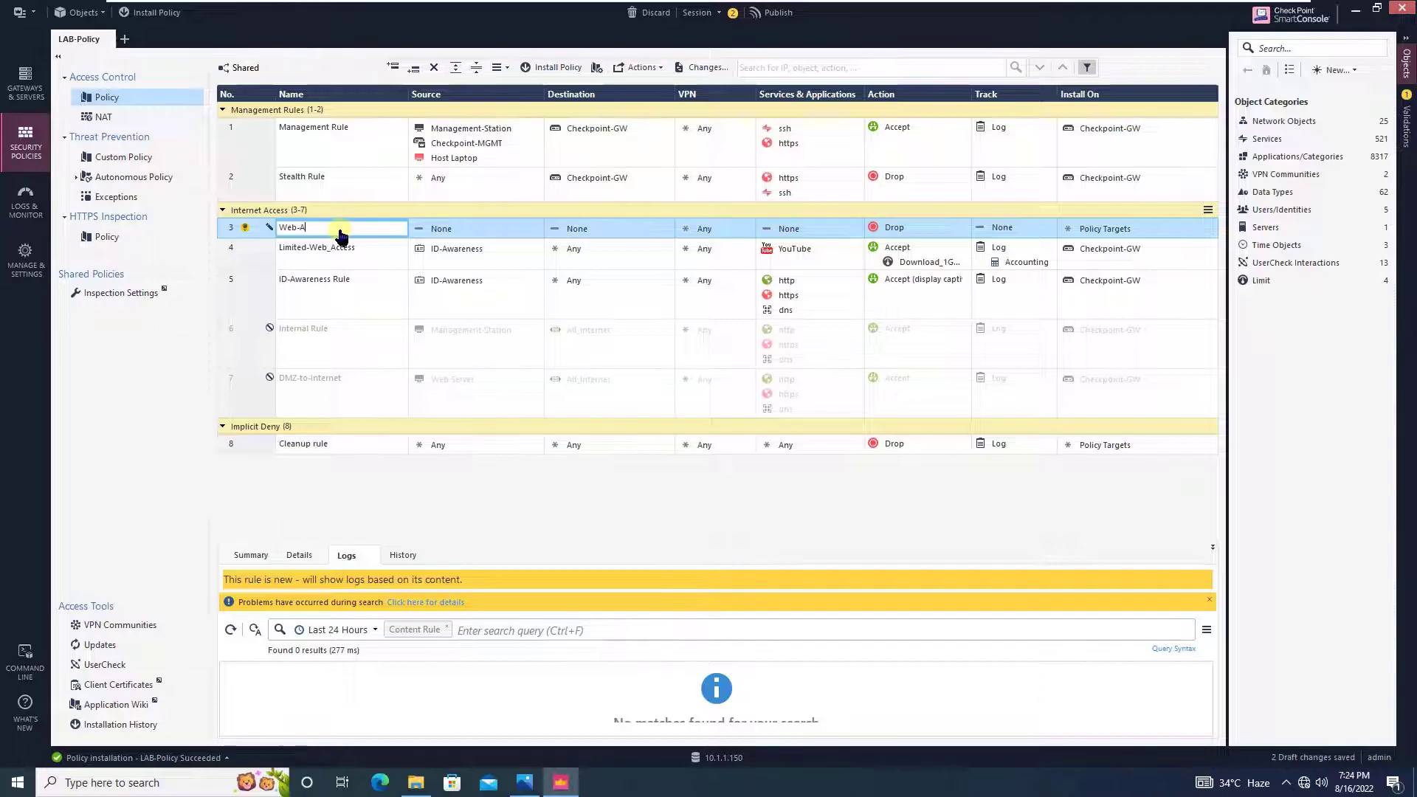
{"action": "type", "text": "ite Access"}
{"action": "left_click", "coordinate": [464, 232]}
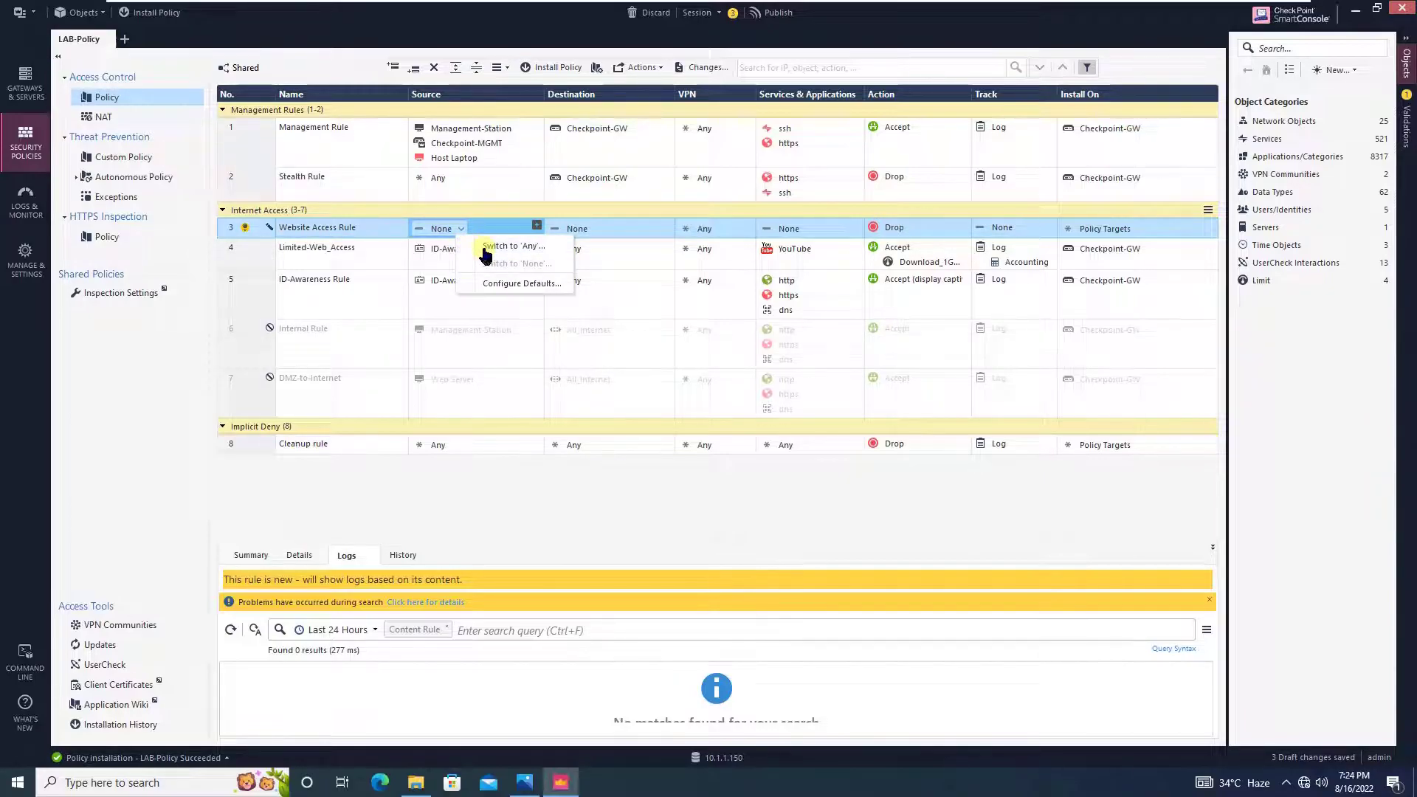
- Set the new rule's source to Any and destination to Web Server
{"action": "left_click", "coordinate": [484, 253]}
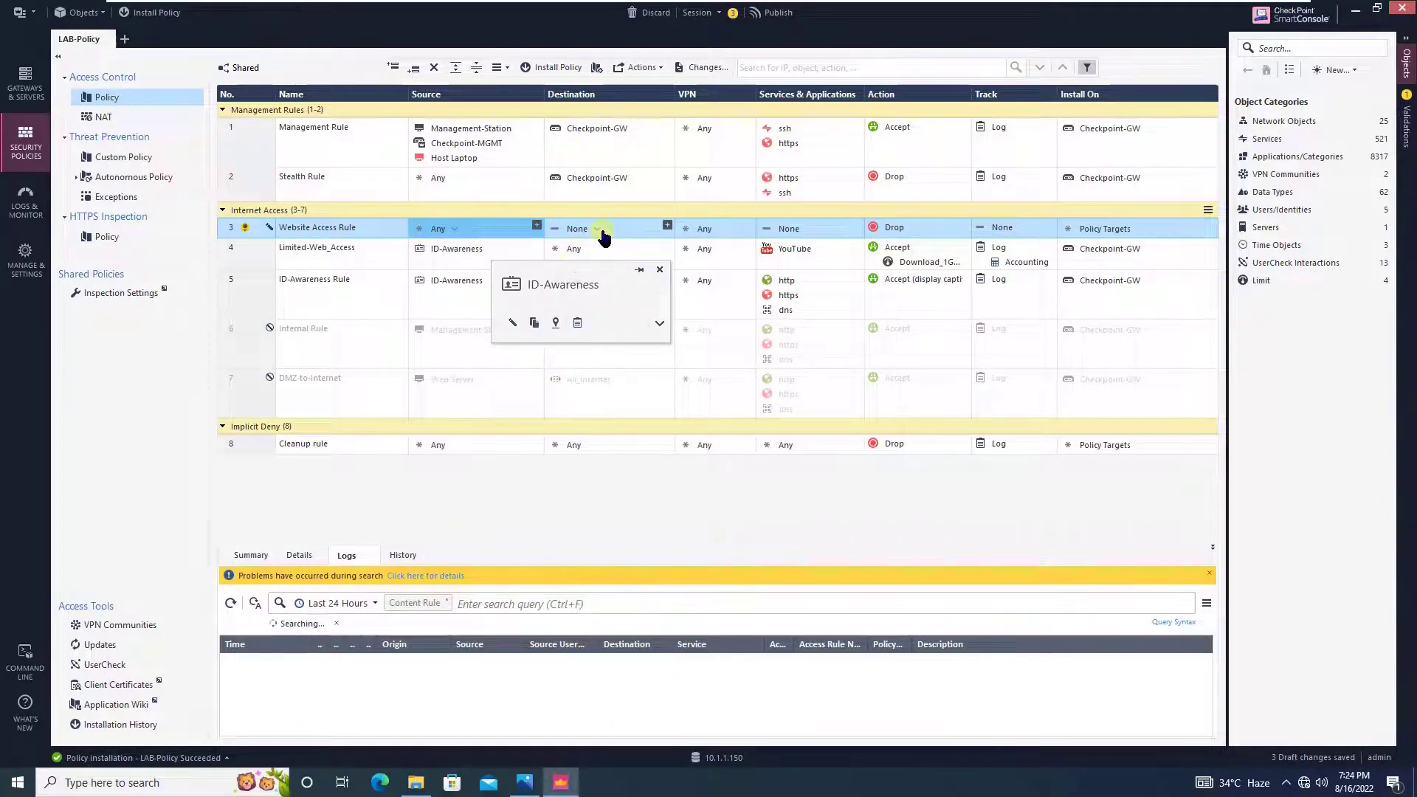
{"action": "left_click", "coordinate": [668, 230]}
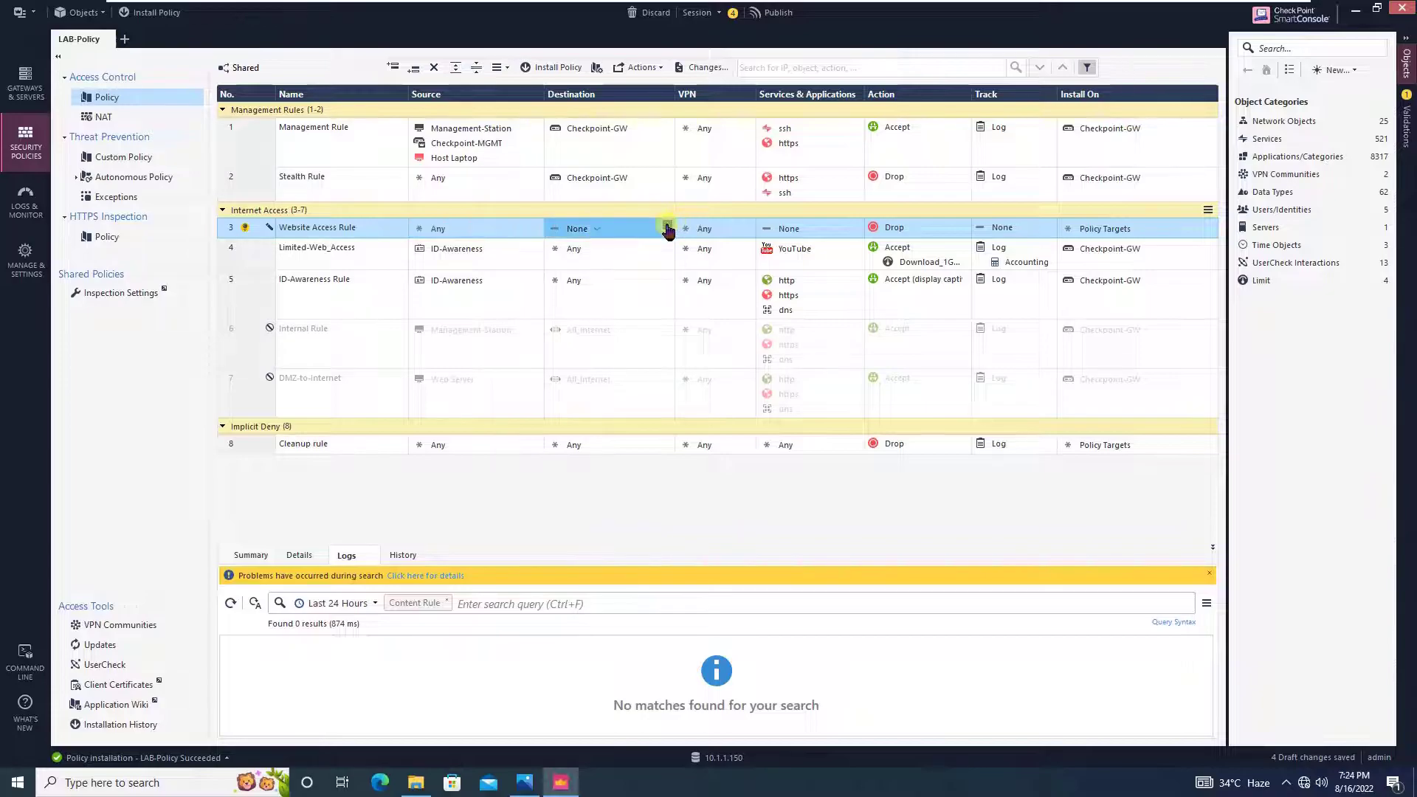
{"action": "left_click", "coordinate": [668, 228]}
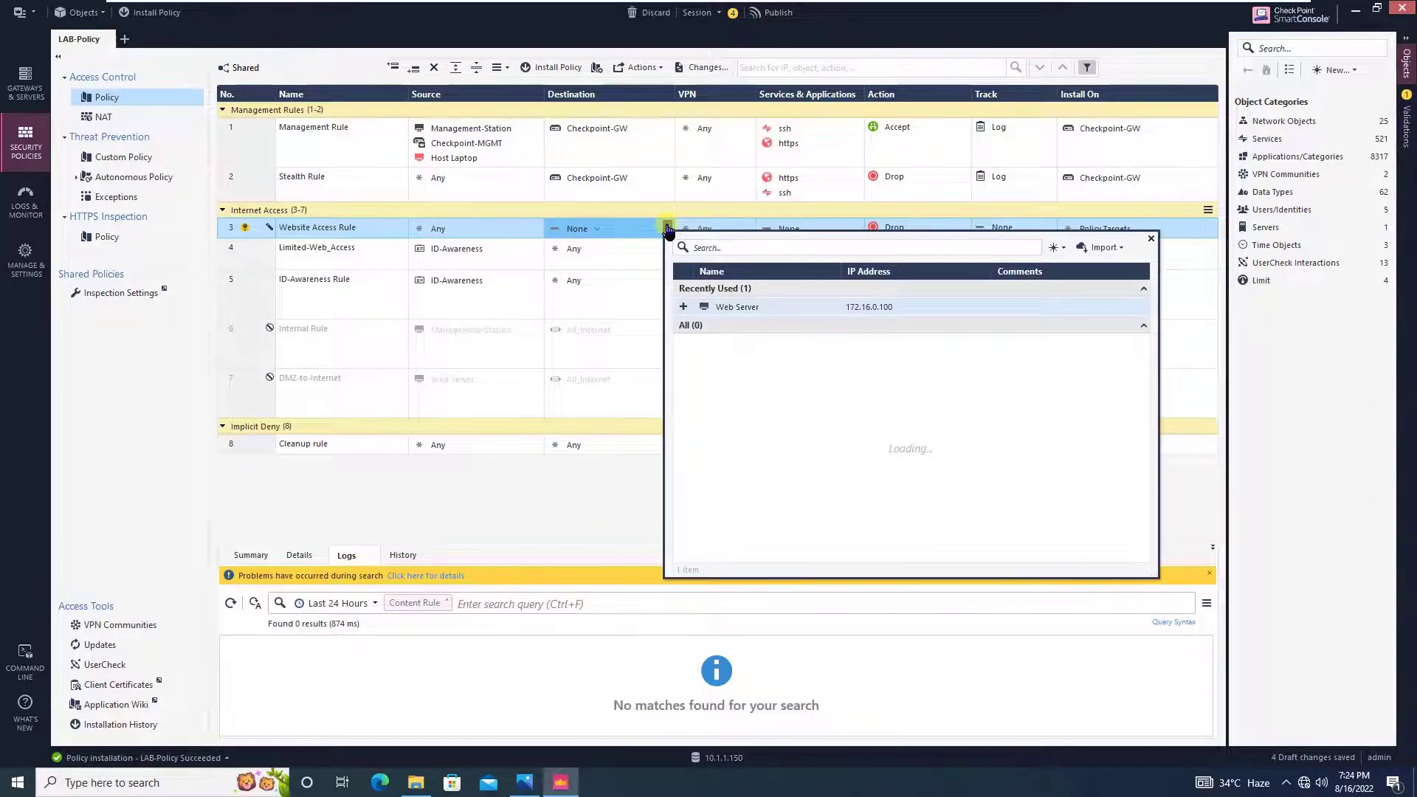
{"action": "left_click", "coordinate": [705, 250]}
{"action": "type", "text": "w"}
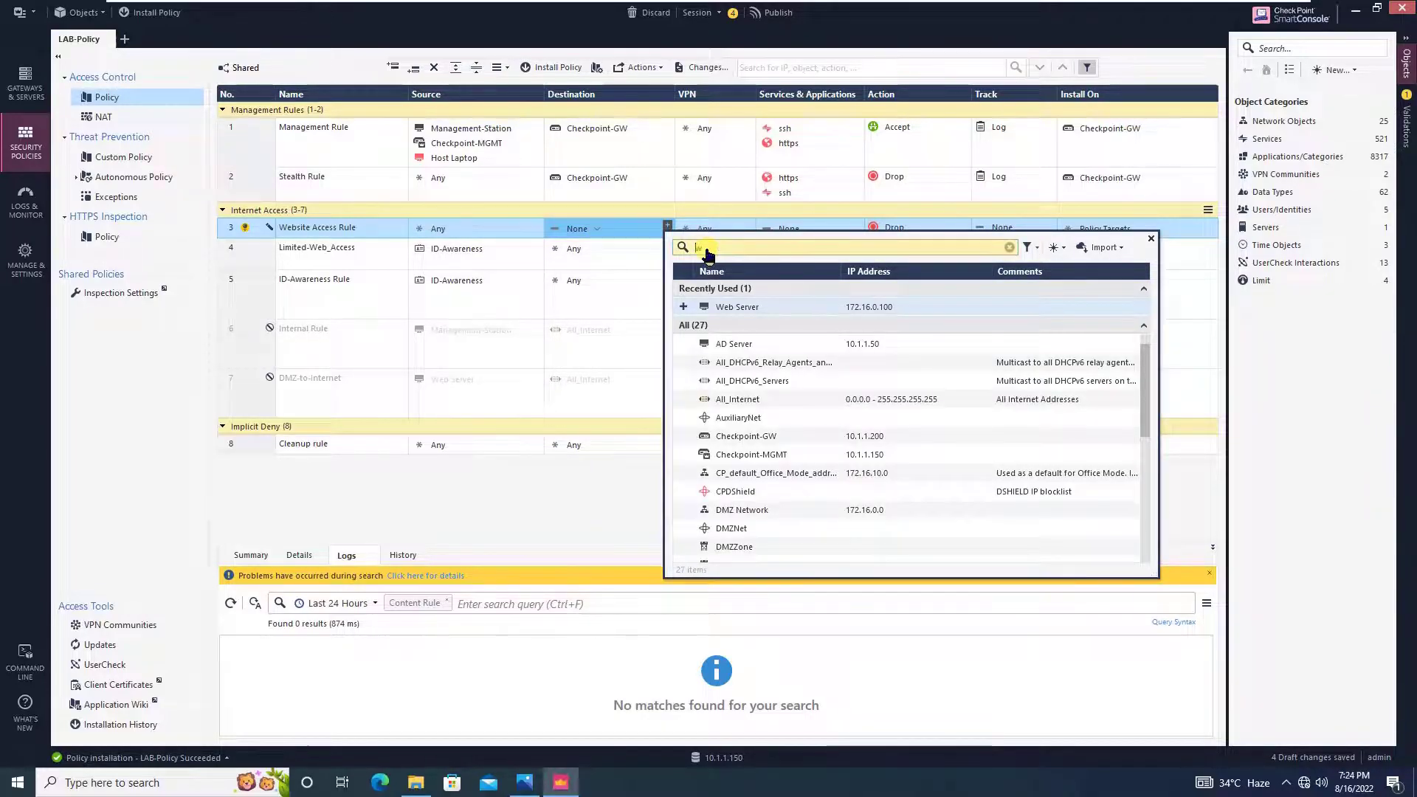
{"action": "type", "text": "e"}
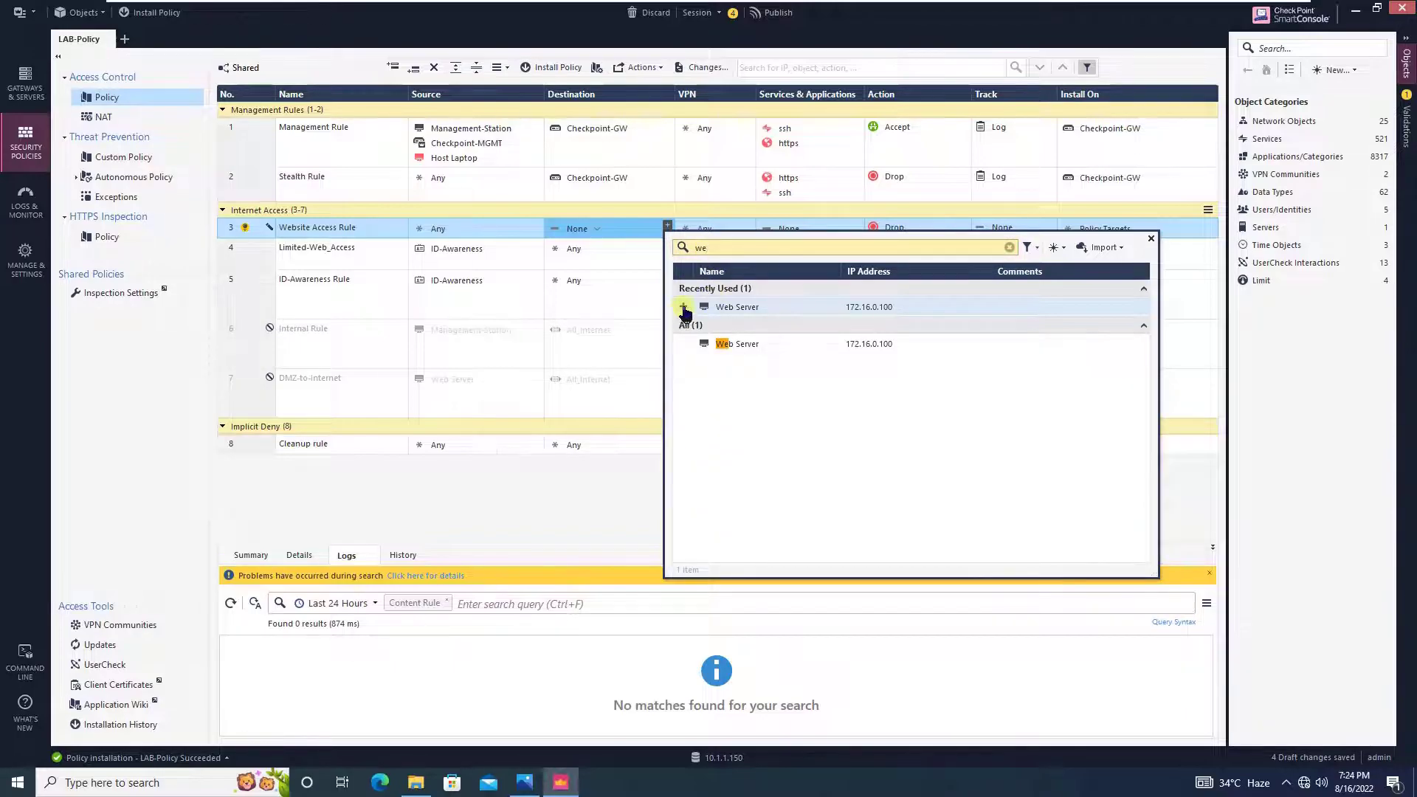
{"action": "left_click", "coordinate": [684, 308]}
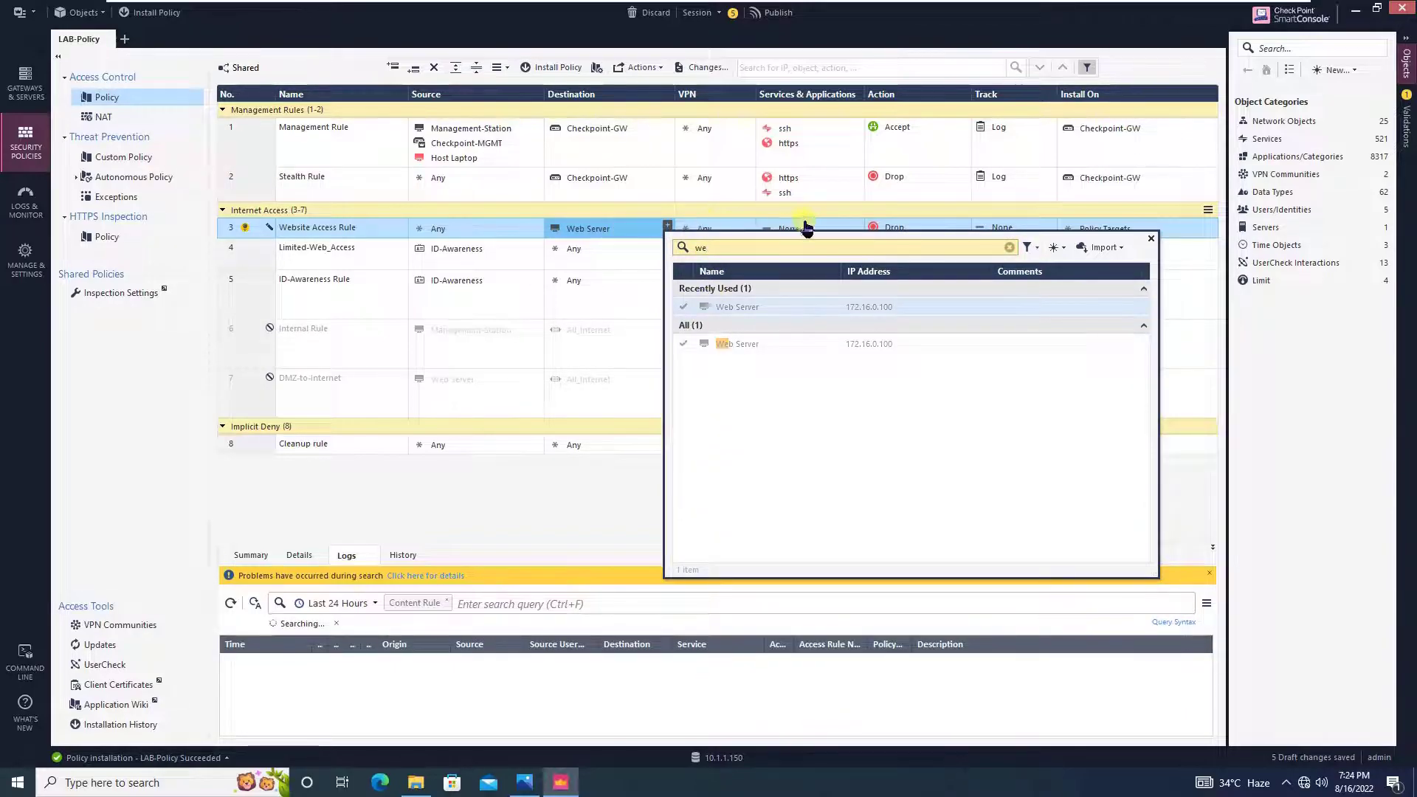
{"action": "left_click", "coordinate": [807, 229]}
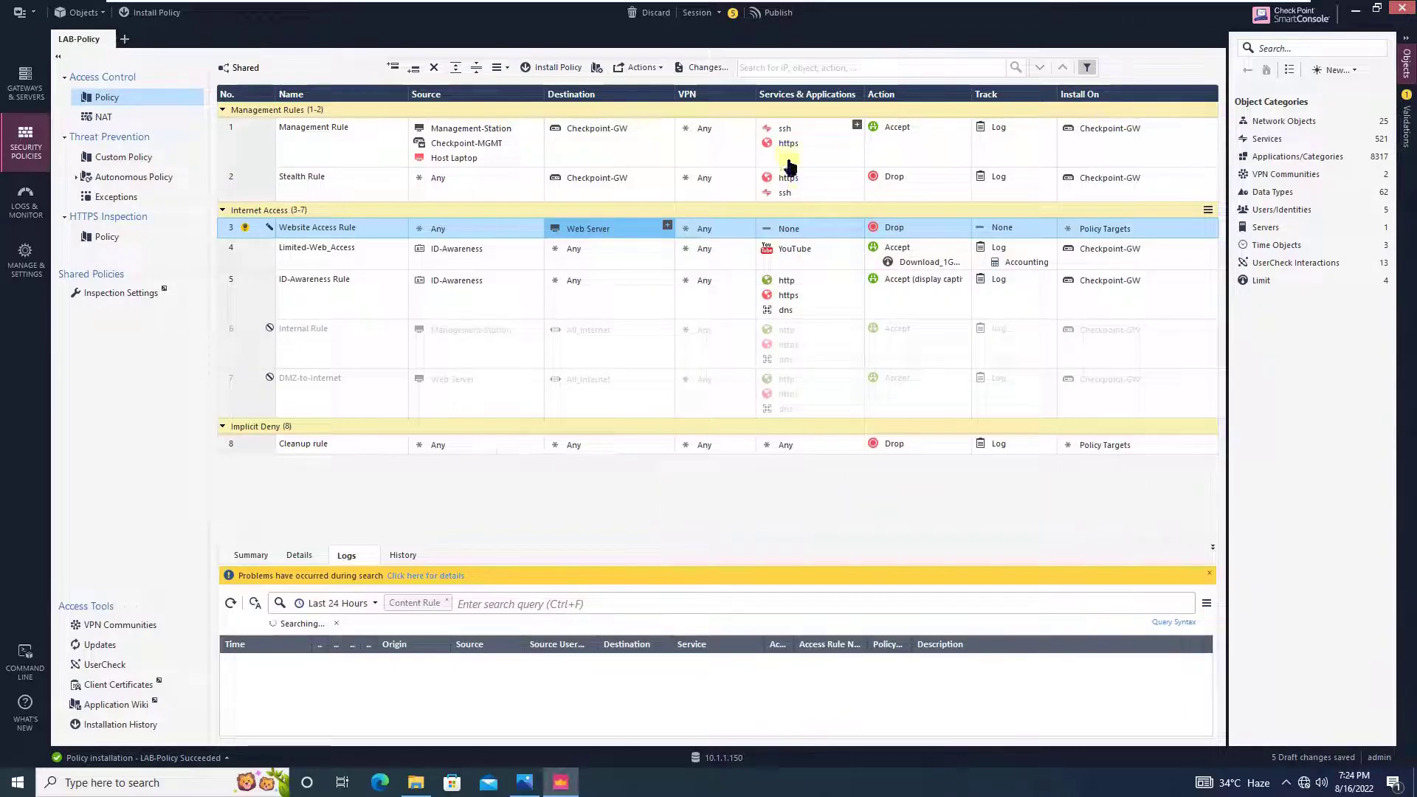
- Give the rule http service, Accept action, Log tracking, and install it on Checkpoint-GW
{"action": "left_click", "coordinate": [785, 285]}
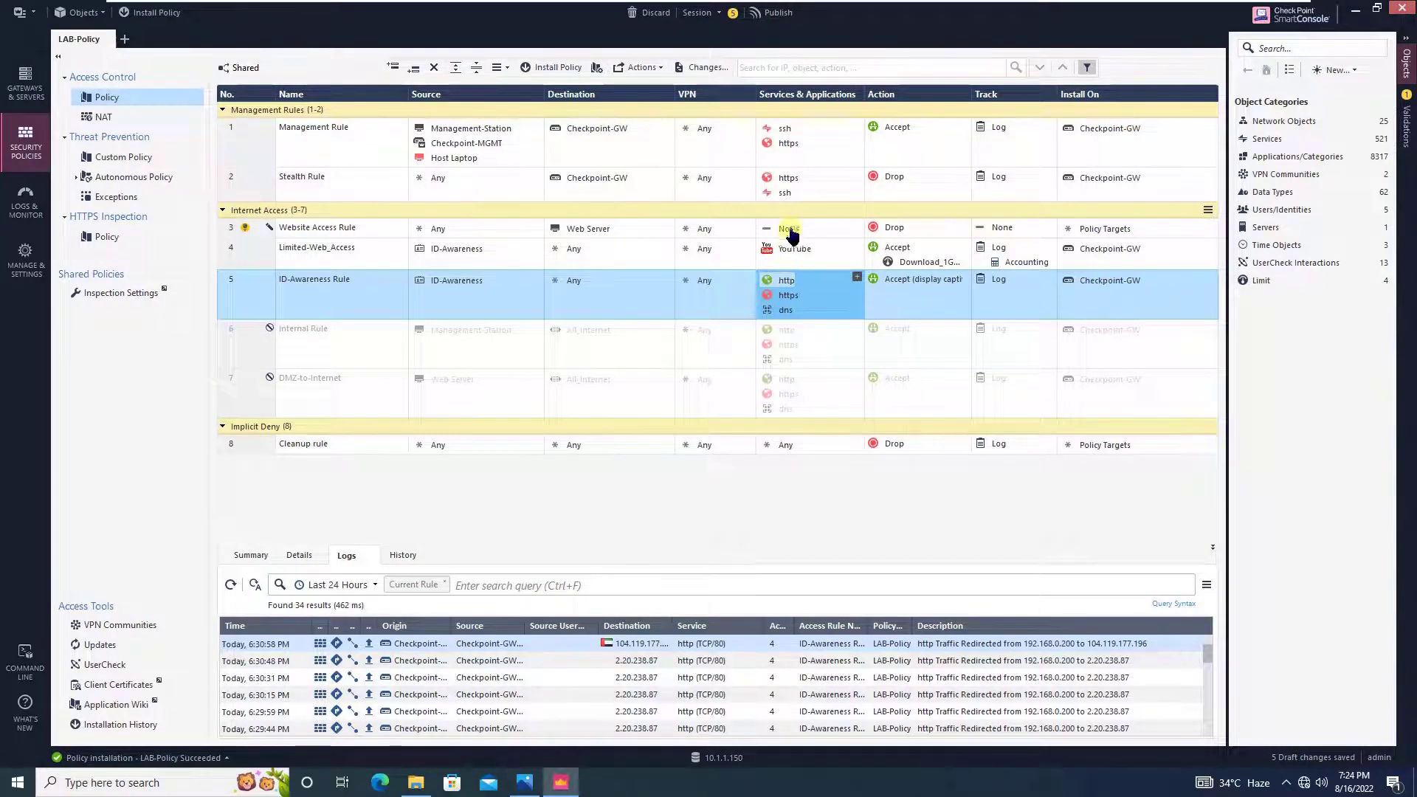
{"action": "left_click_drag", "start_coordinate": [793, 233], "coordinate": [791, 227]}
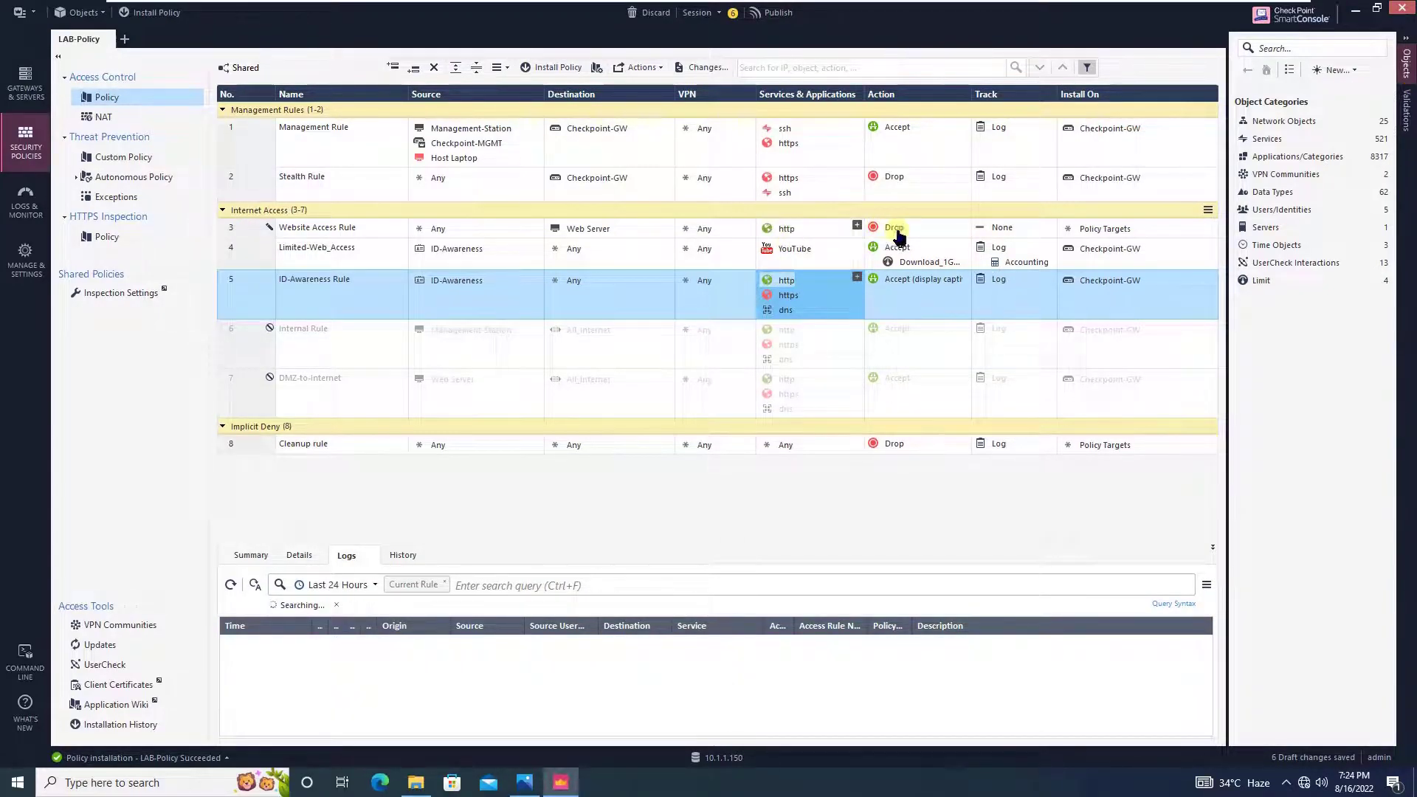
{"action": "left_click", "coordinate": [897, 235]}
{"action": "left_click", "coordinate": [911, 244]}
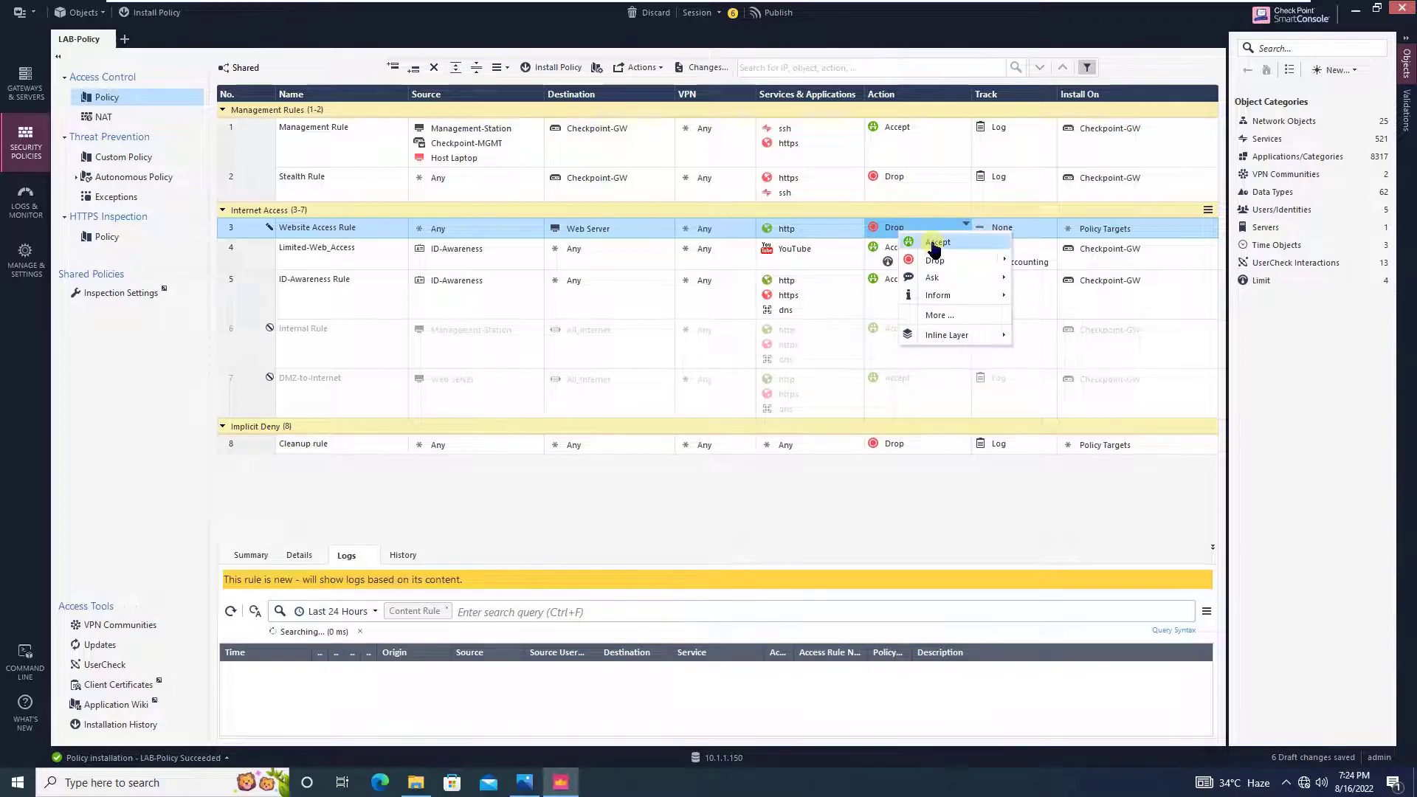
{"action": "left_click", "coordinate": [934, 247]}
{"action": "left_click", "coordinate": [1018, 235]}
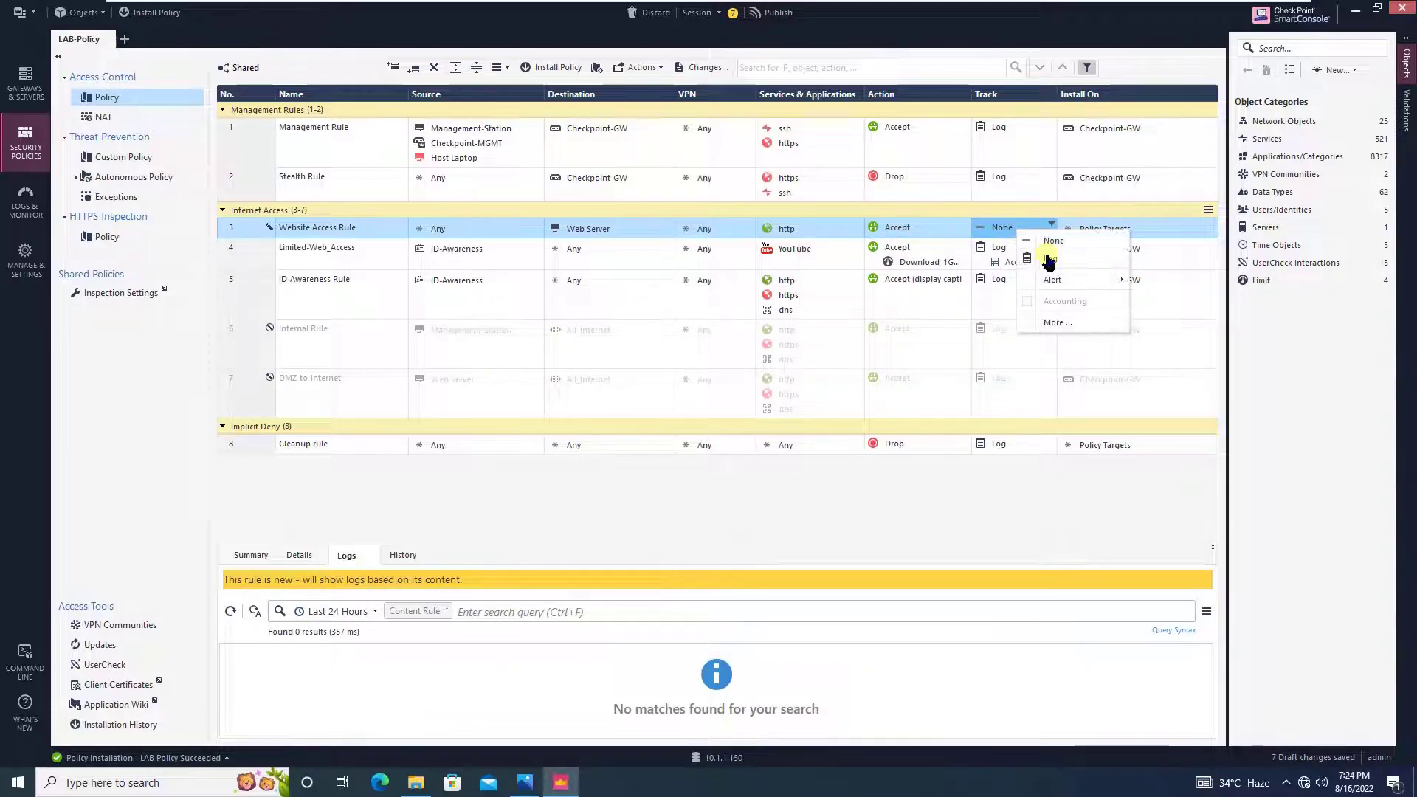
{"action": "left_click", "coordinate": [1042, 248]}
{"action": "left_click", "coordinate": [1121, 251]}
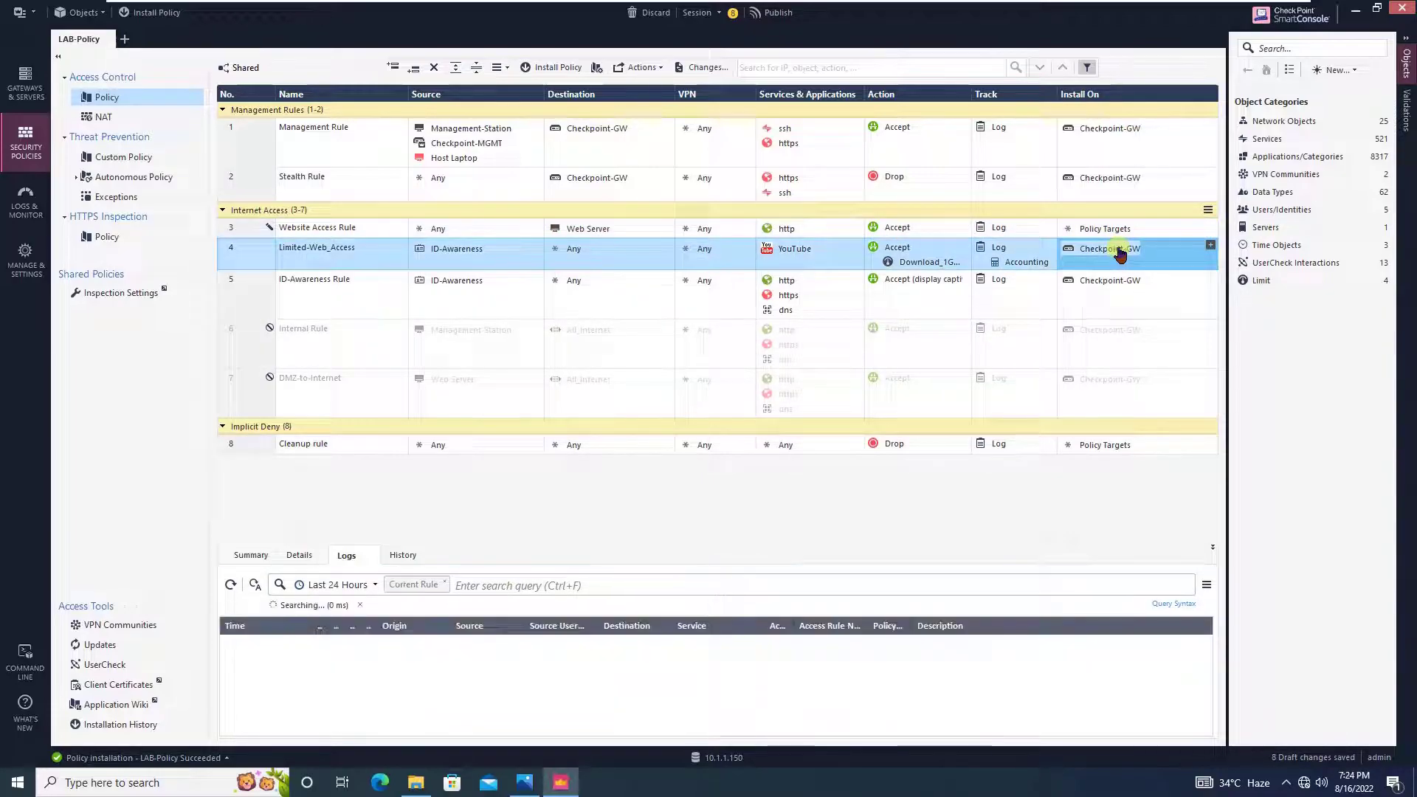
{"action": "left_click_drag", "start_coordinate": [1121, 251], "coordinate": [1119, 236]}
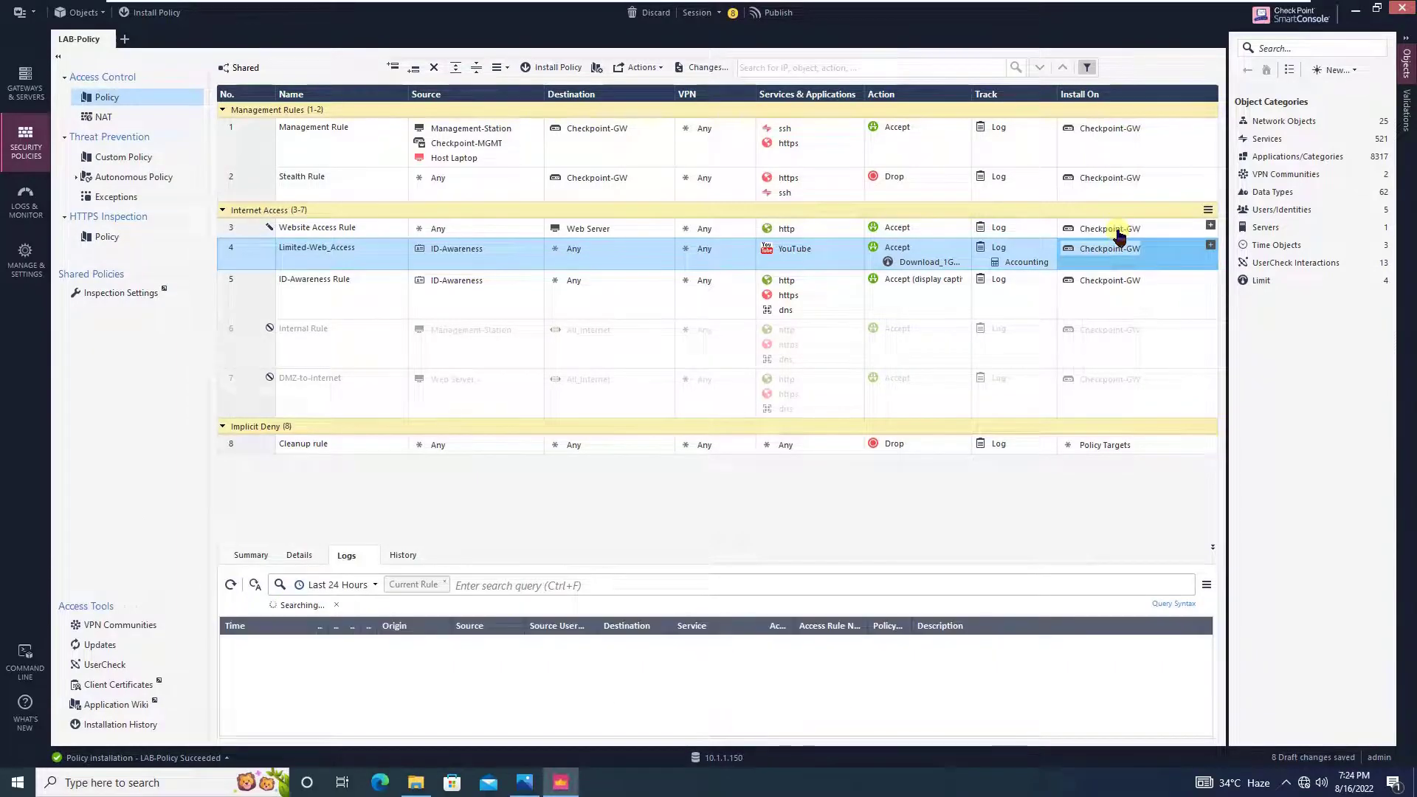
- Open the Web Server object's properties from the Website Access Rule
{"action": "mouse_move", "coordinate": [1118, 237]}
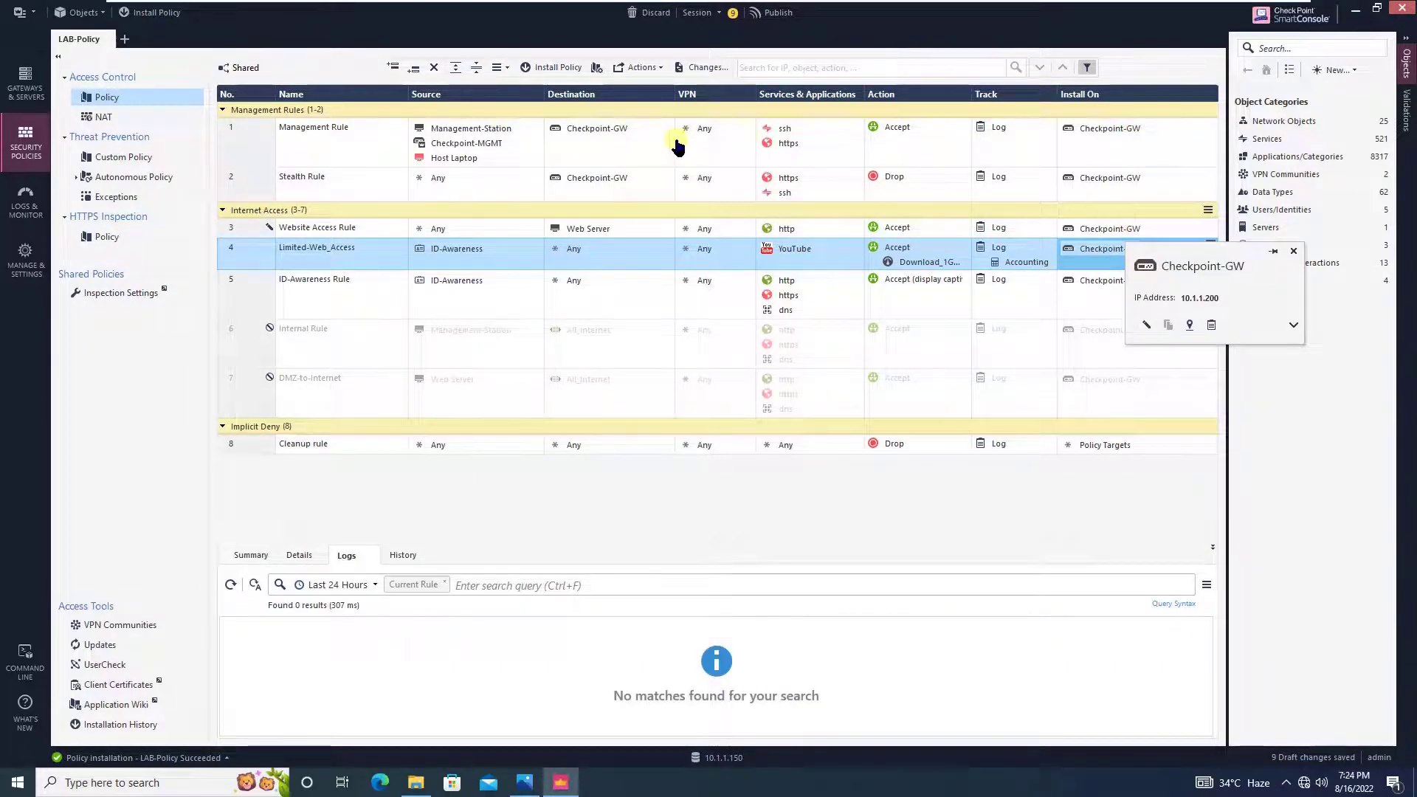
{"action": "left_click", "coordinate": [599, 236]}
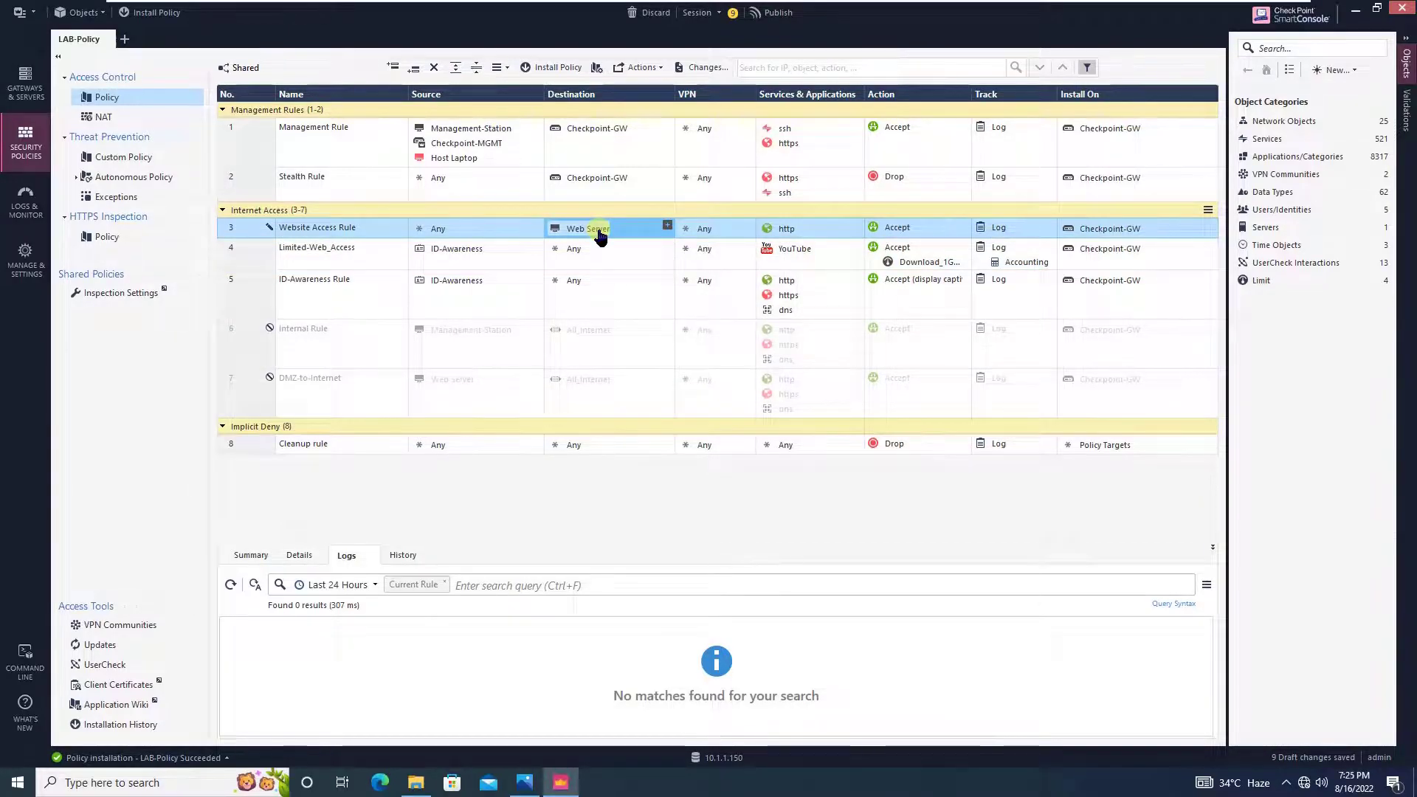
{"action": "double_click", "coordinate": [600, 235]}
- Check addressing on the lab diagram, then enable automatic Static NAT for the Web Server
{"action": "left_click", "coordinate": [524, 783]}
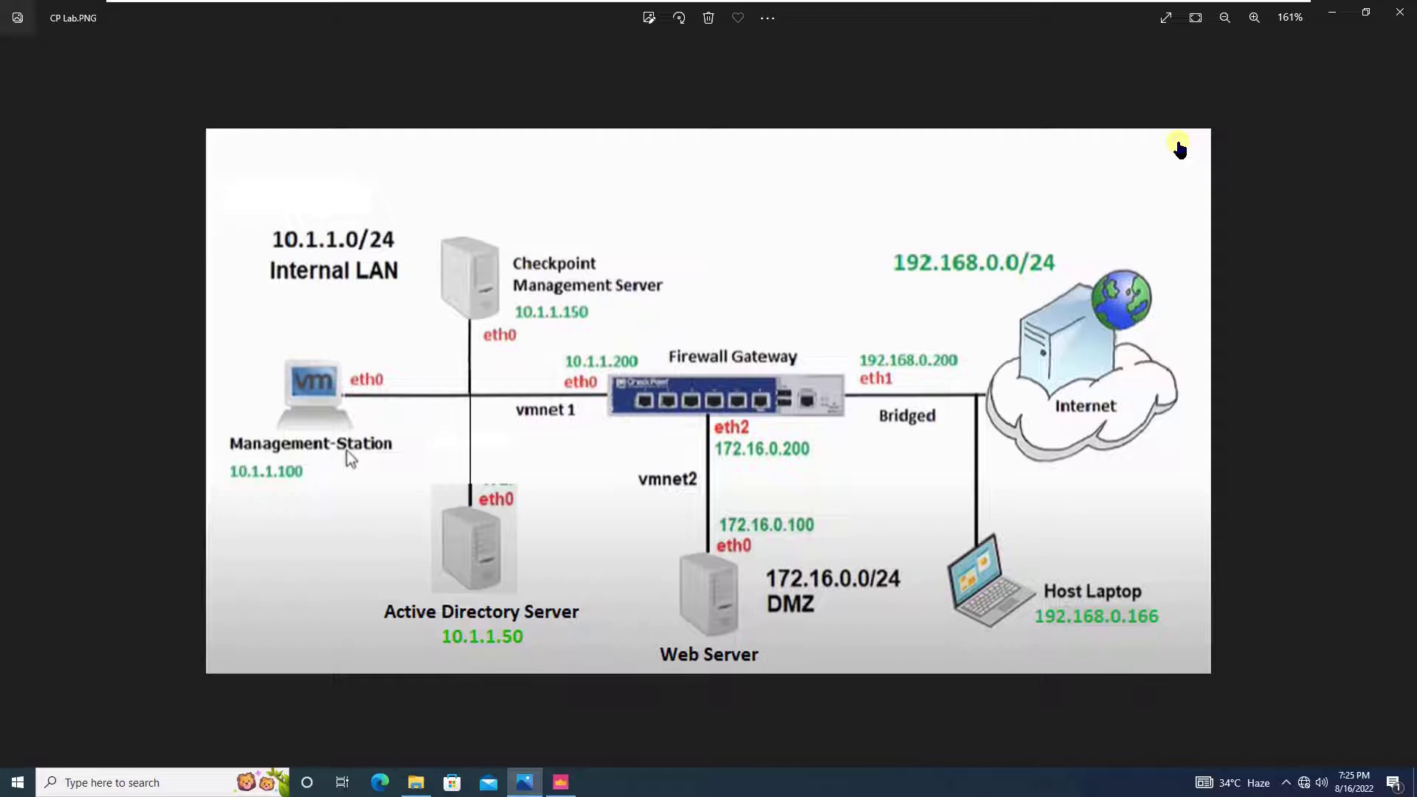
{"action": "left_click", "coordinate": [1339, 20]}
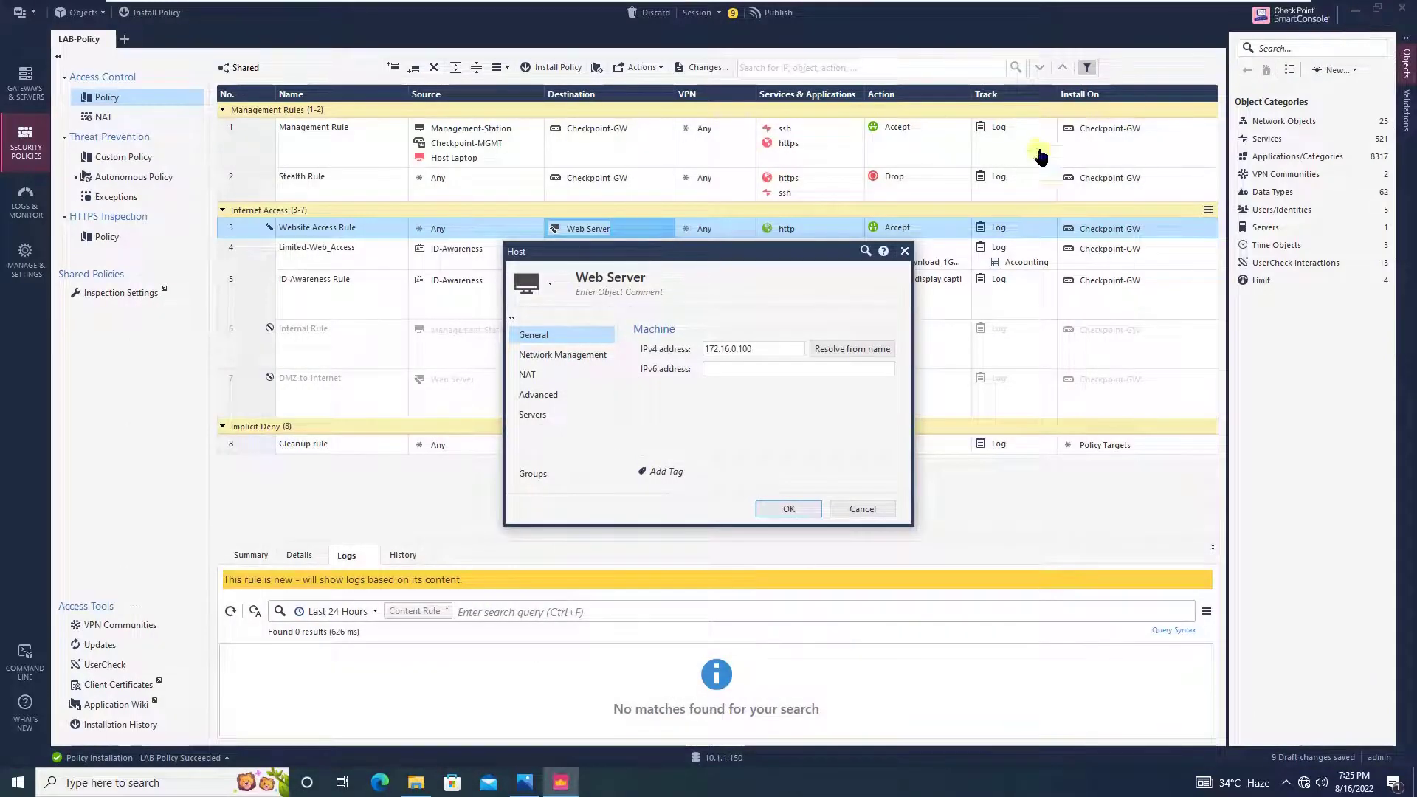
{"action": "left_click", "coordinate": [529, 375]}
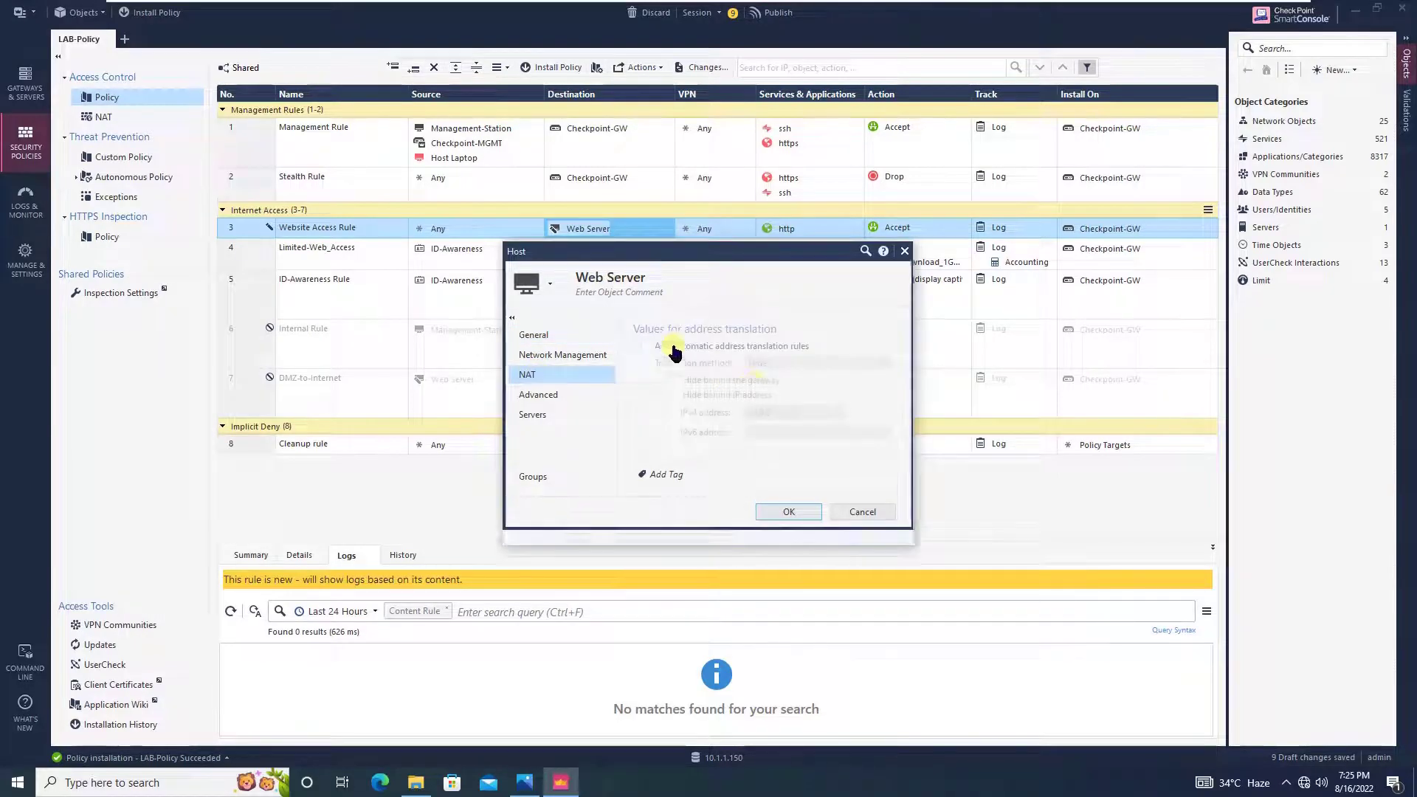
{"action": "left_click", "coordinate": [662, 346]}
{"action": "left_click", "coordinate": [794, 363]}
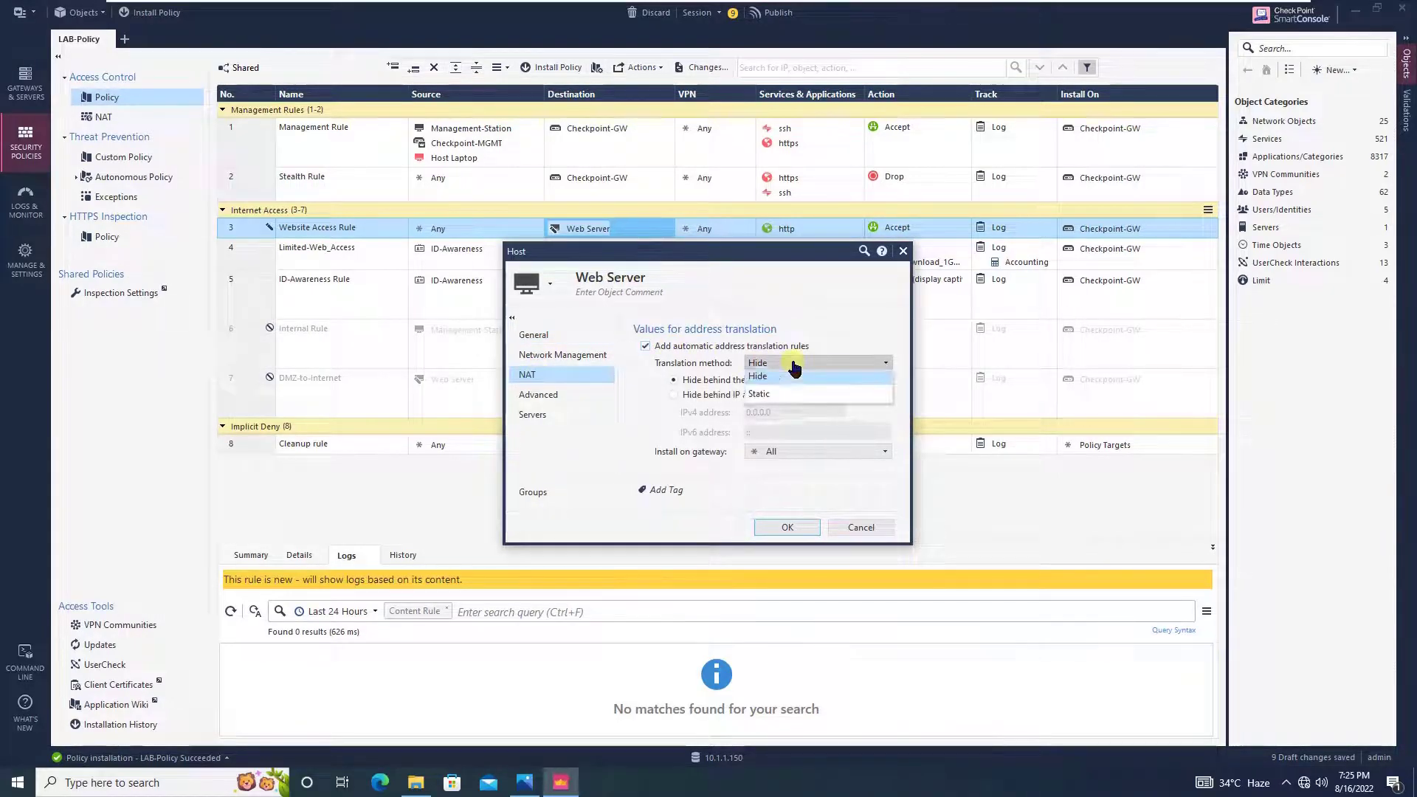
{"action": "left_click", "coordinate": [787, 381]}
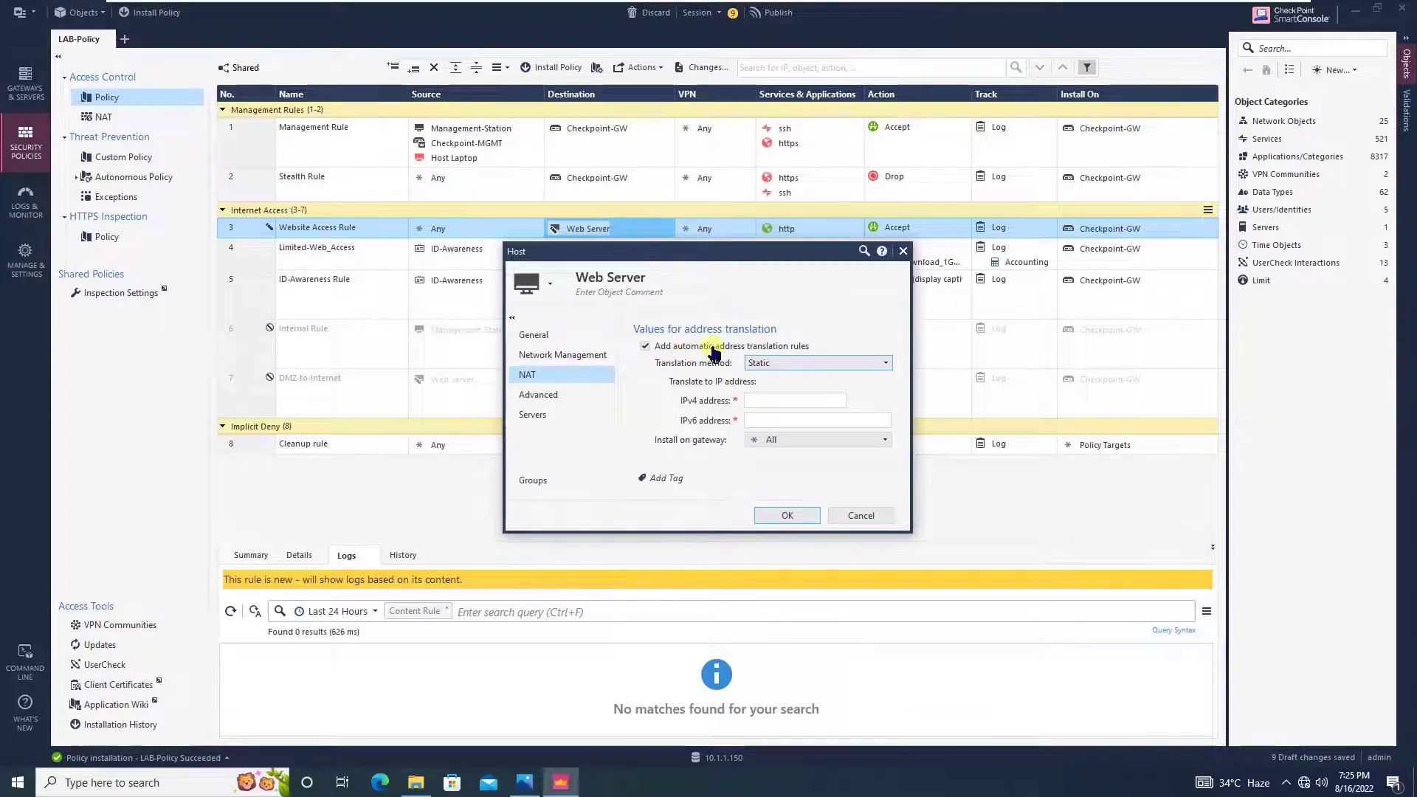
- Translate to 192.168.0.200 on Checkpoint-GW and save the Web Server object
{"action": "left_click", "coordinate": [788, 365]}
{"action": "left_click", "coordinate": [785, 377]}
{"action": "left_click", "coordinate": [778, 401]}
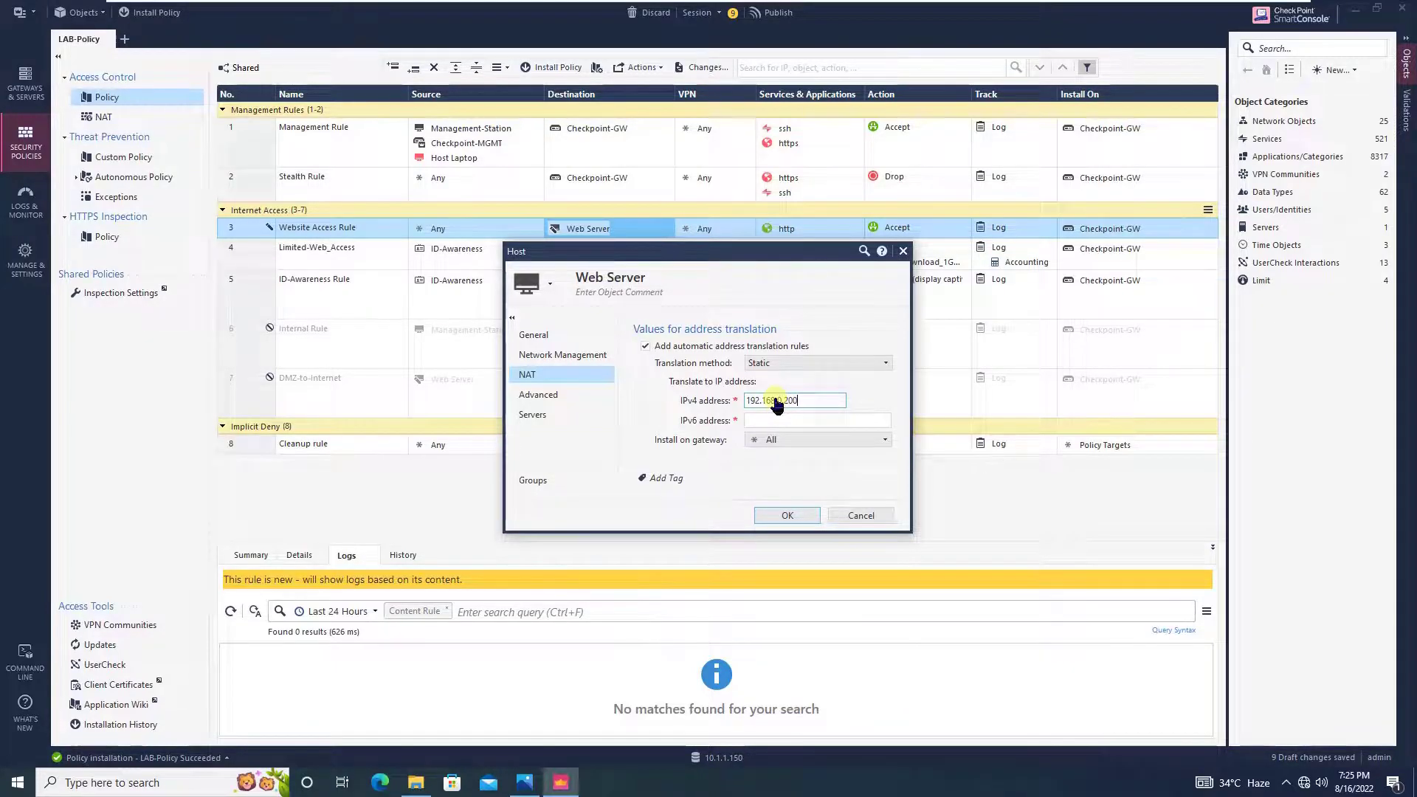
{"action": "left_click", "coordinate": [832, 441]}
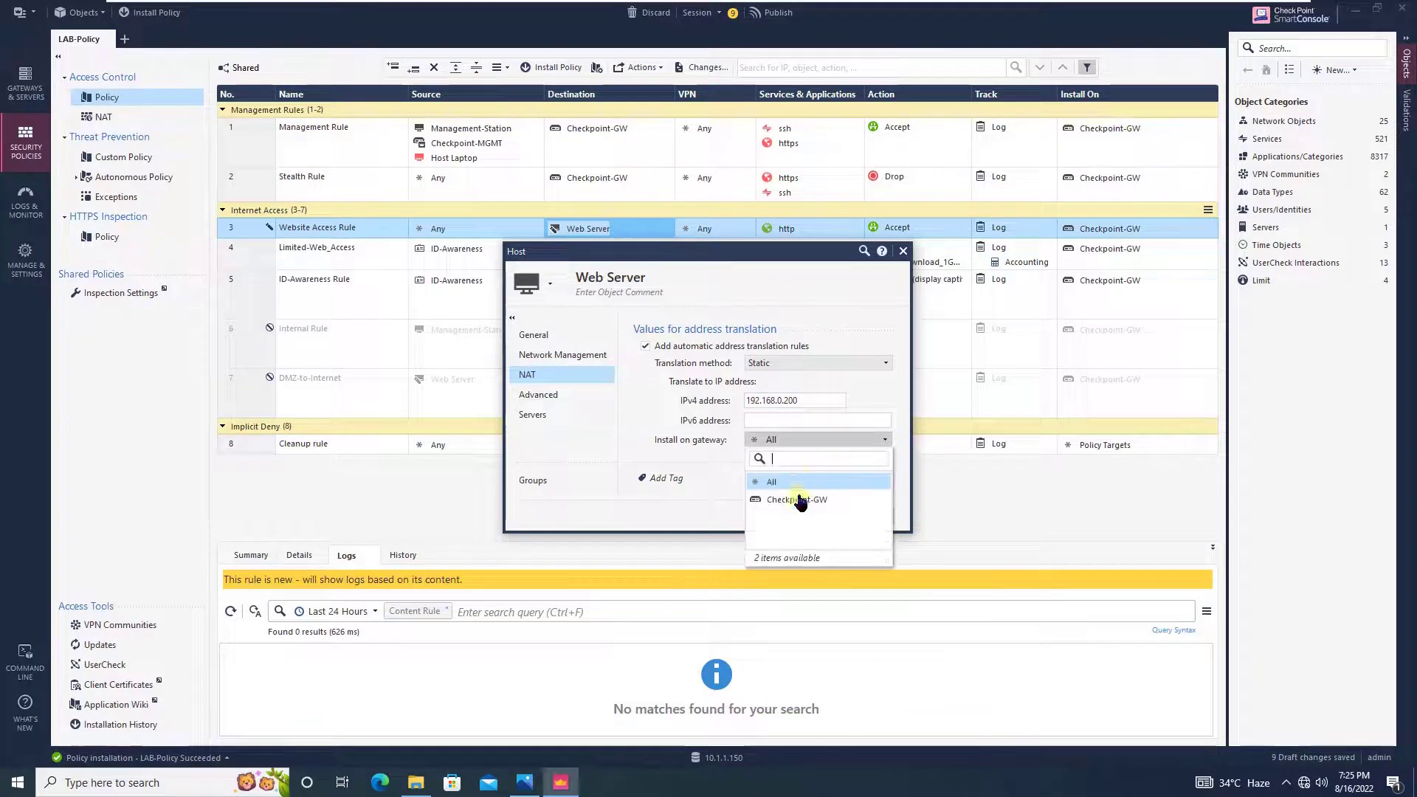
{"action": "left_click", "coordinate": [797, 497]}
{"action": "left_click", "coordinate": [791, 518]}
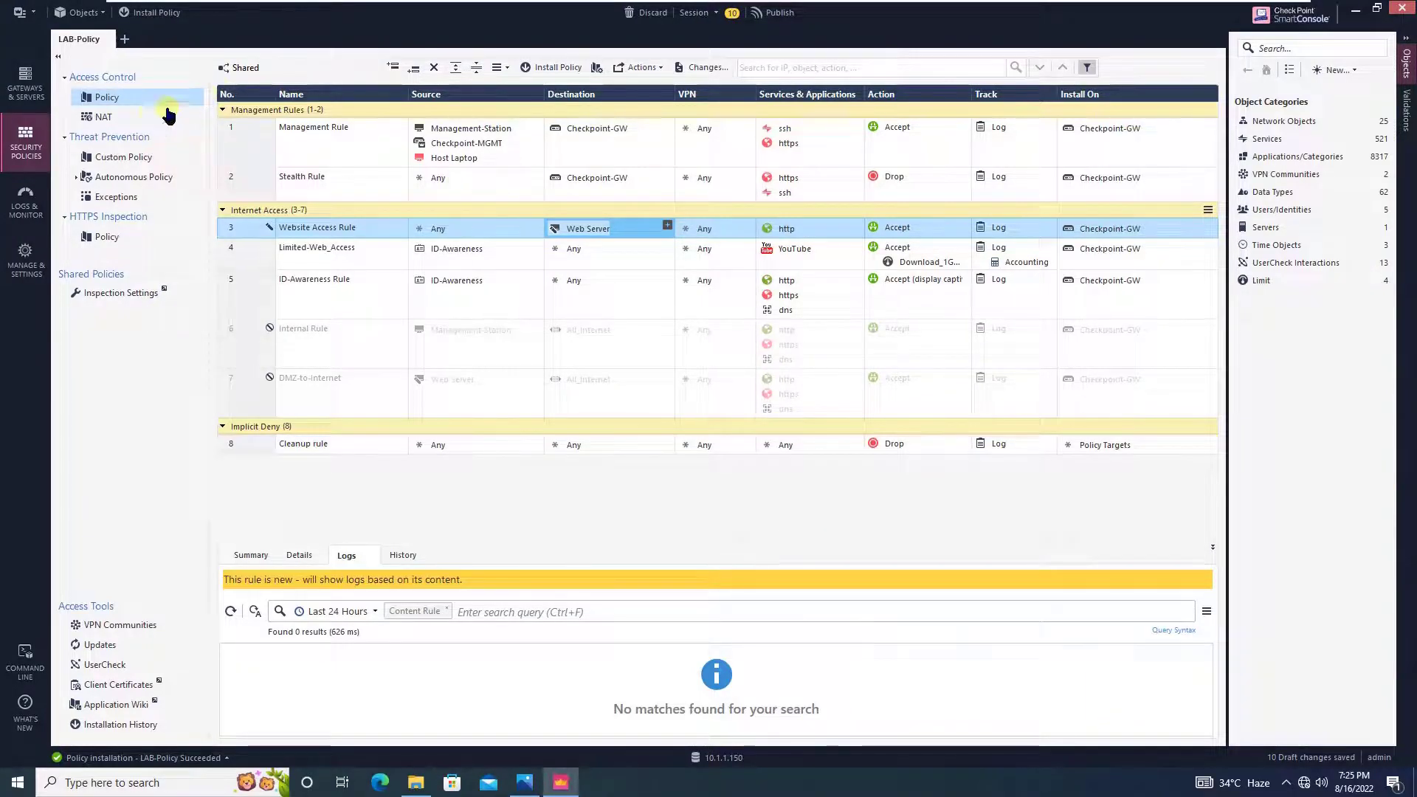
- Review the Web Server static NAT rules, then publish the 10 pending session changes
{"action": "left_click", "coordinate": [149, 118]}
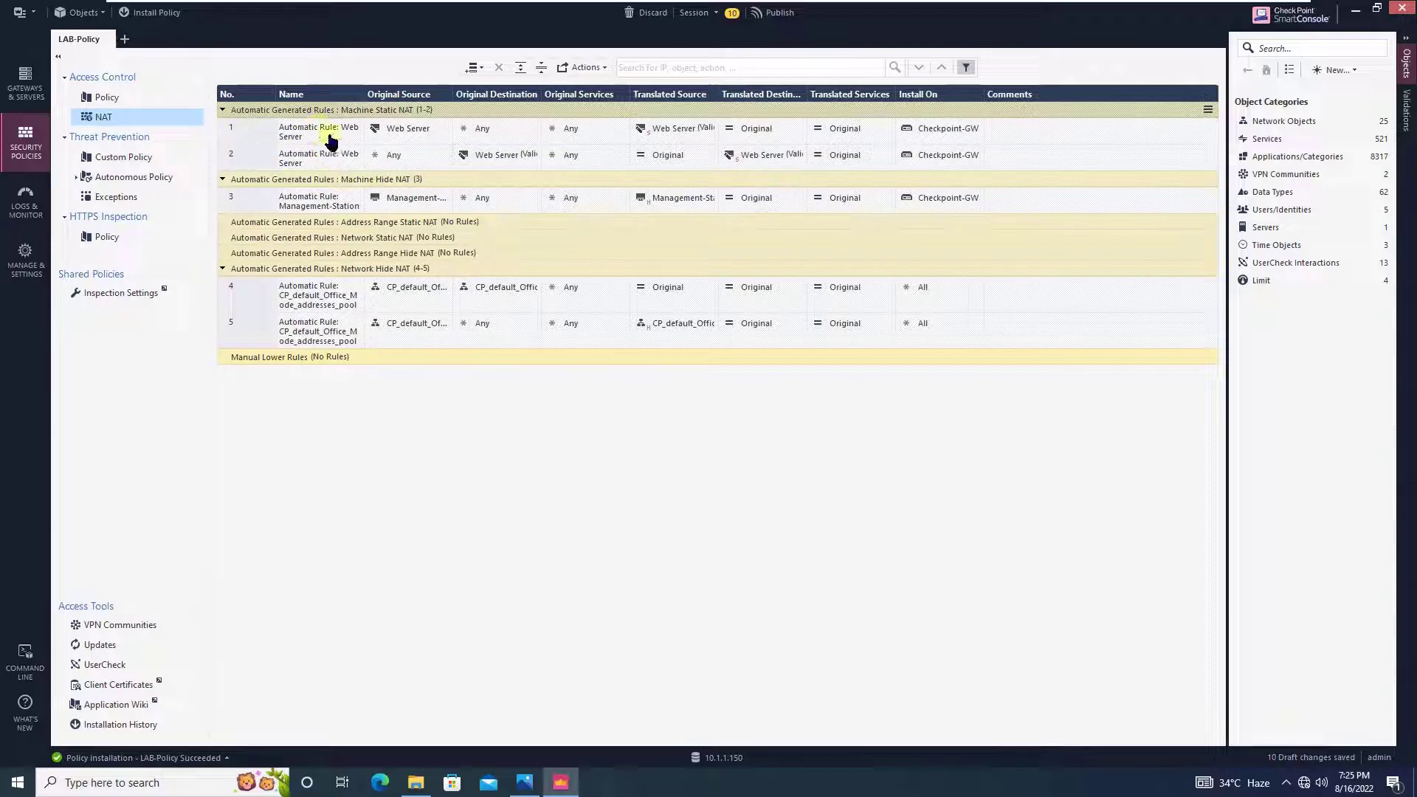
{"action": "left_click", "coordinate": [153, 107]}
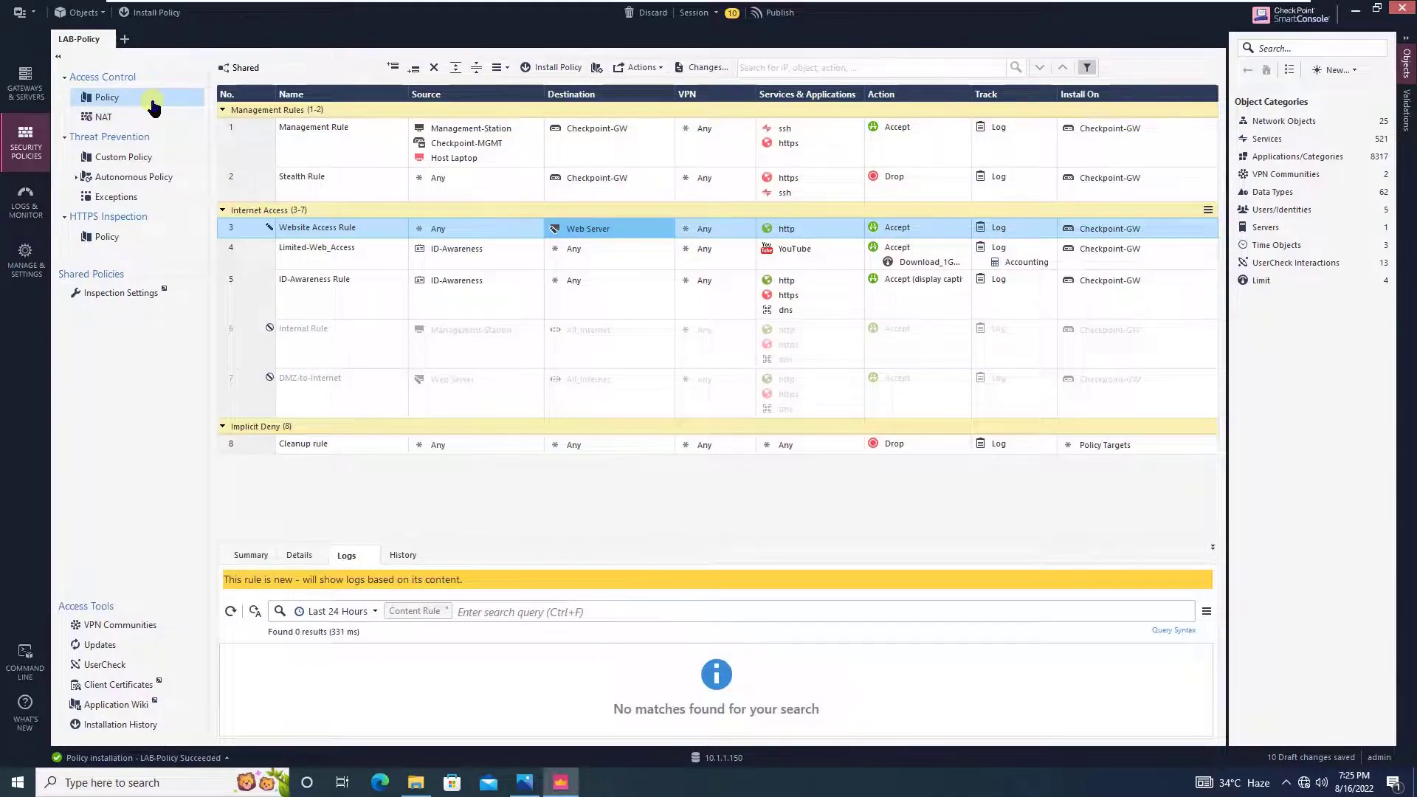
{"action": "left_click", "coordinate": [170, 12]}
{"action": "left_click", "coordinate": [797, 480]}
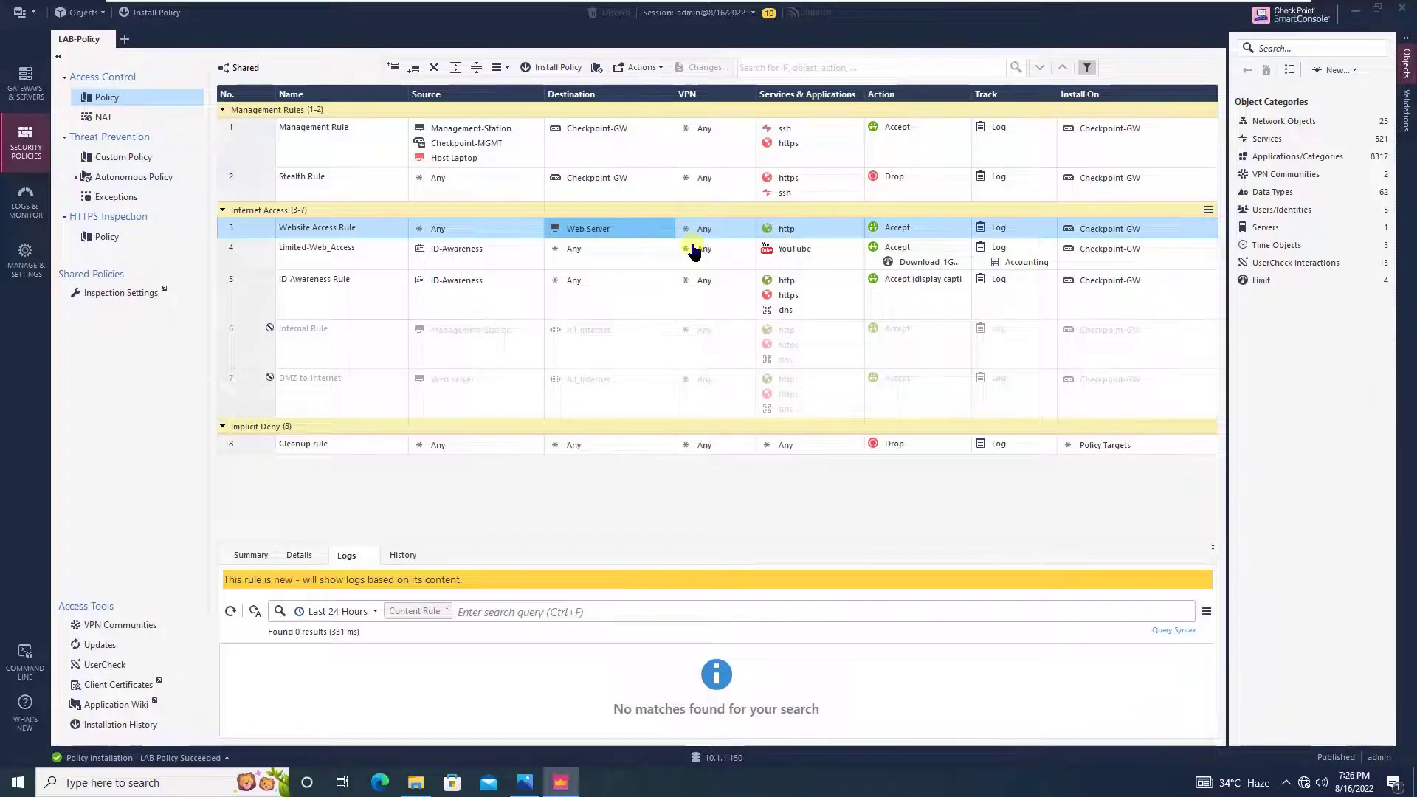
- Install LAB-Policy on the gateway, proceeding past the expiring-license warning
{"action": "left_click", "coordinate": [732, 217]}
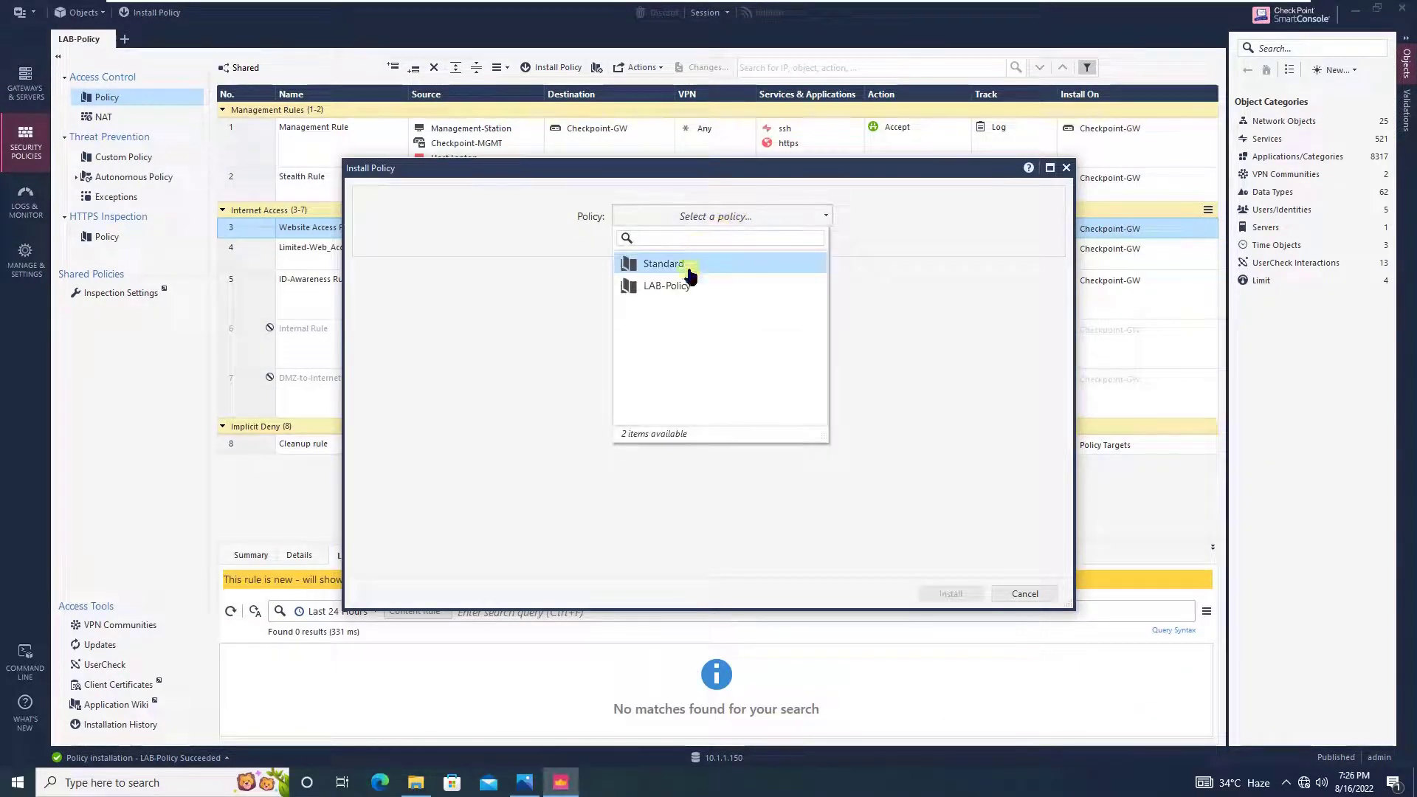
{"action": "left_click", "coordinate": [690, 288]}
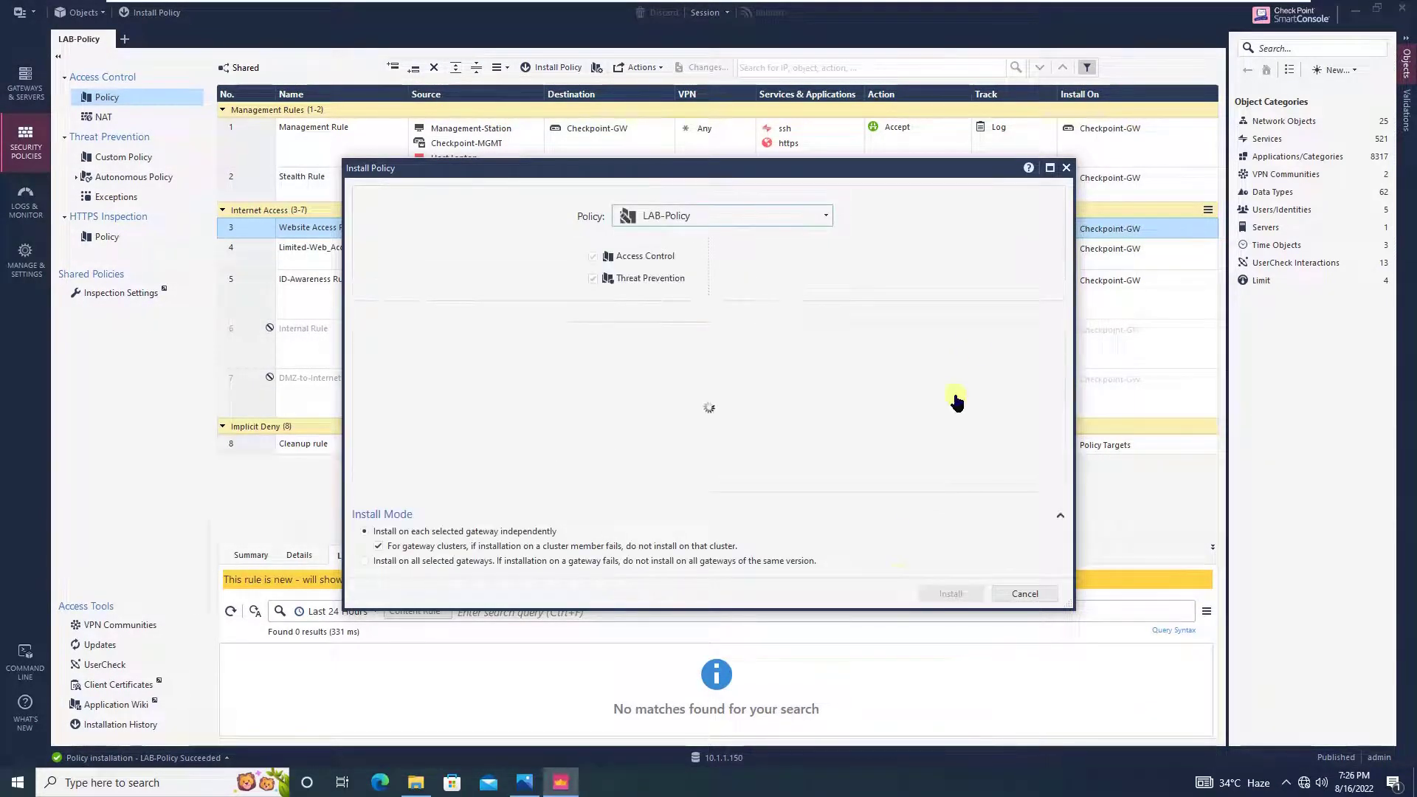
{"action": "left_click", "coordinate": [972, 598]}
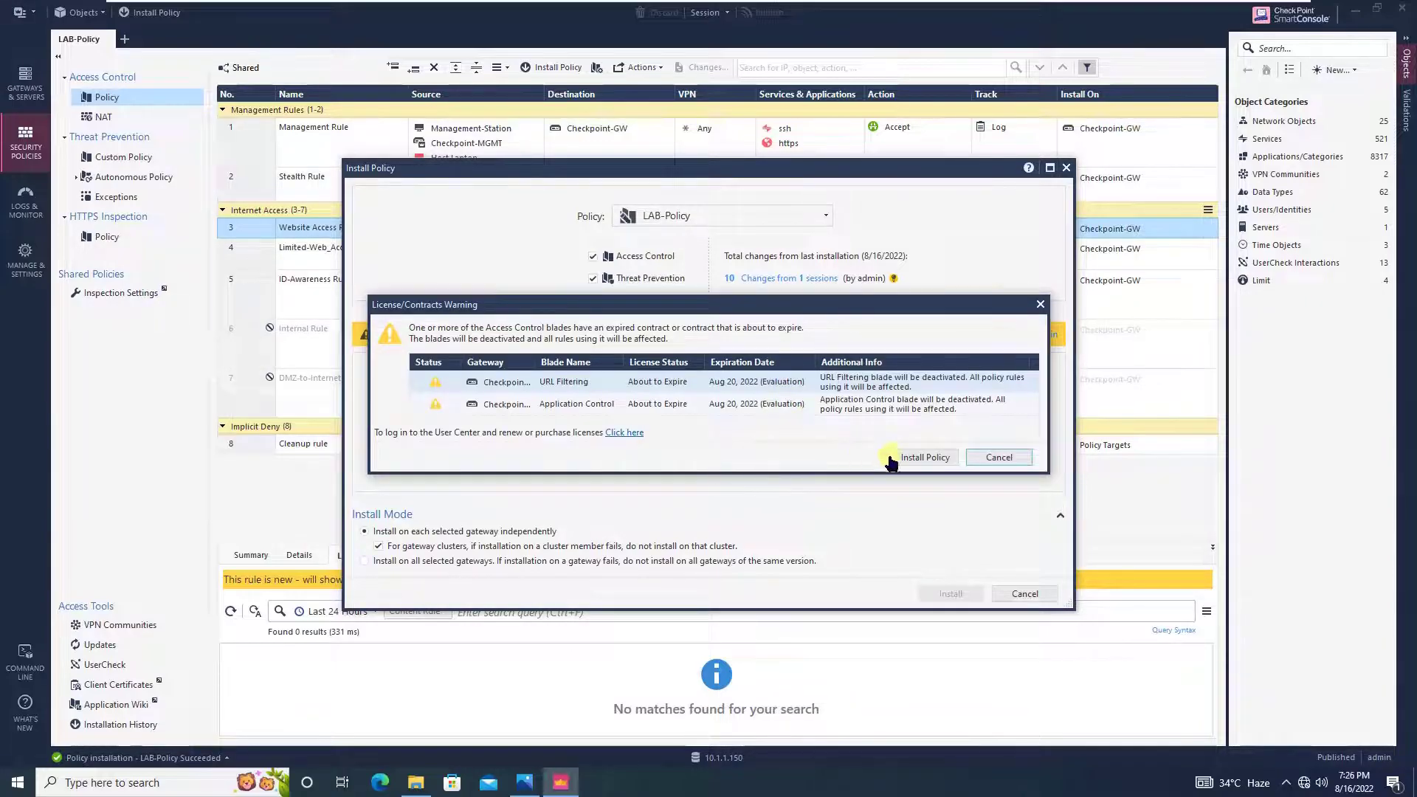
{"action": "left_click", "coordinate": [924, 463]}
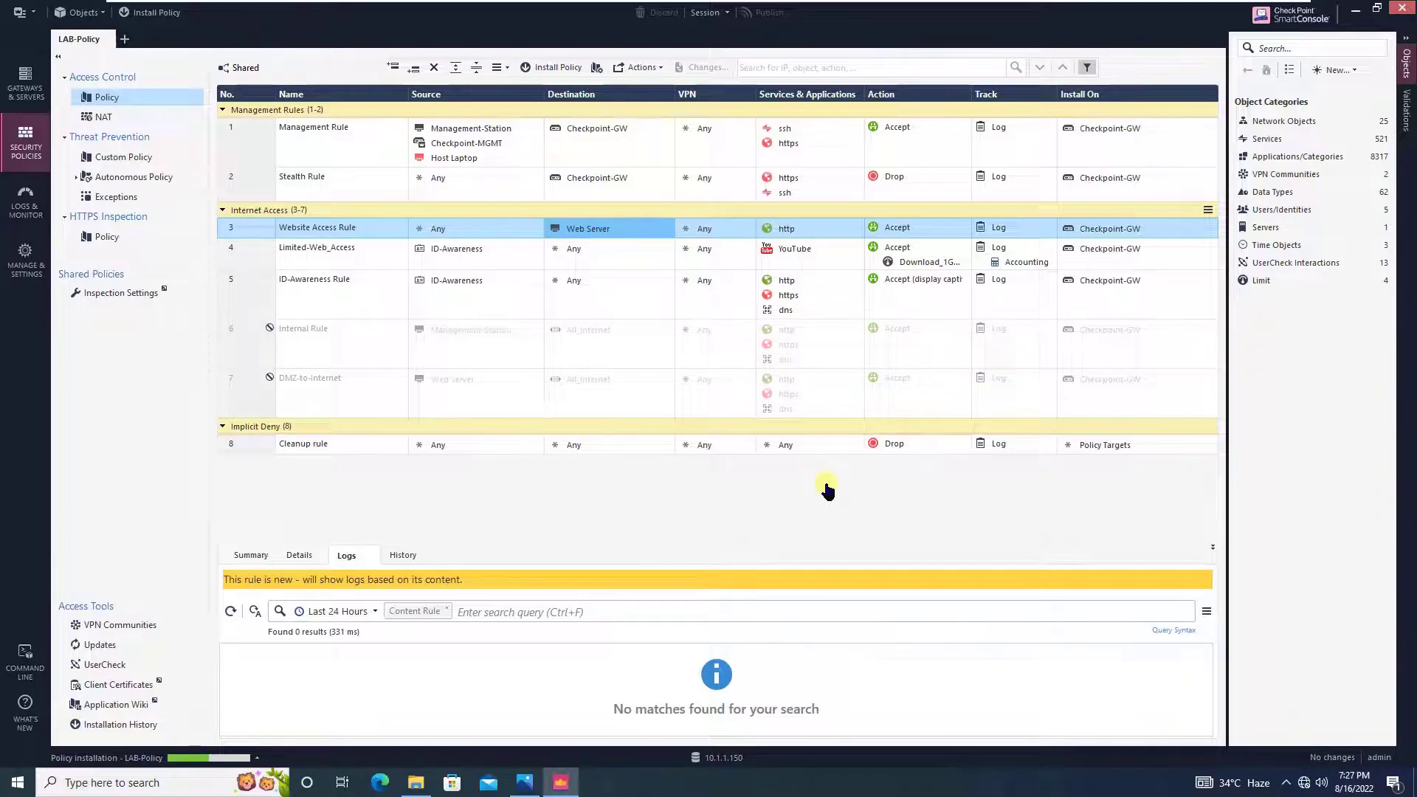
- Verify in Recent Tasks that LAB-Policy installed on Checkpoint-GW, then minimise the VM window
{"action": "left_click", "coordinate": [225, 760]}
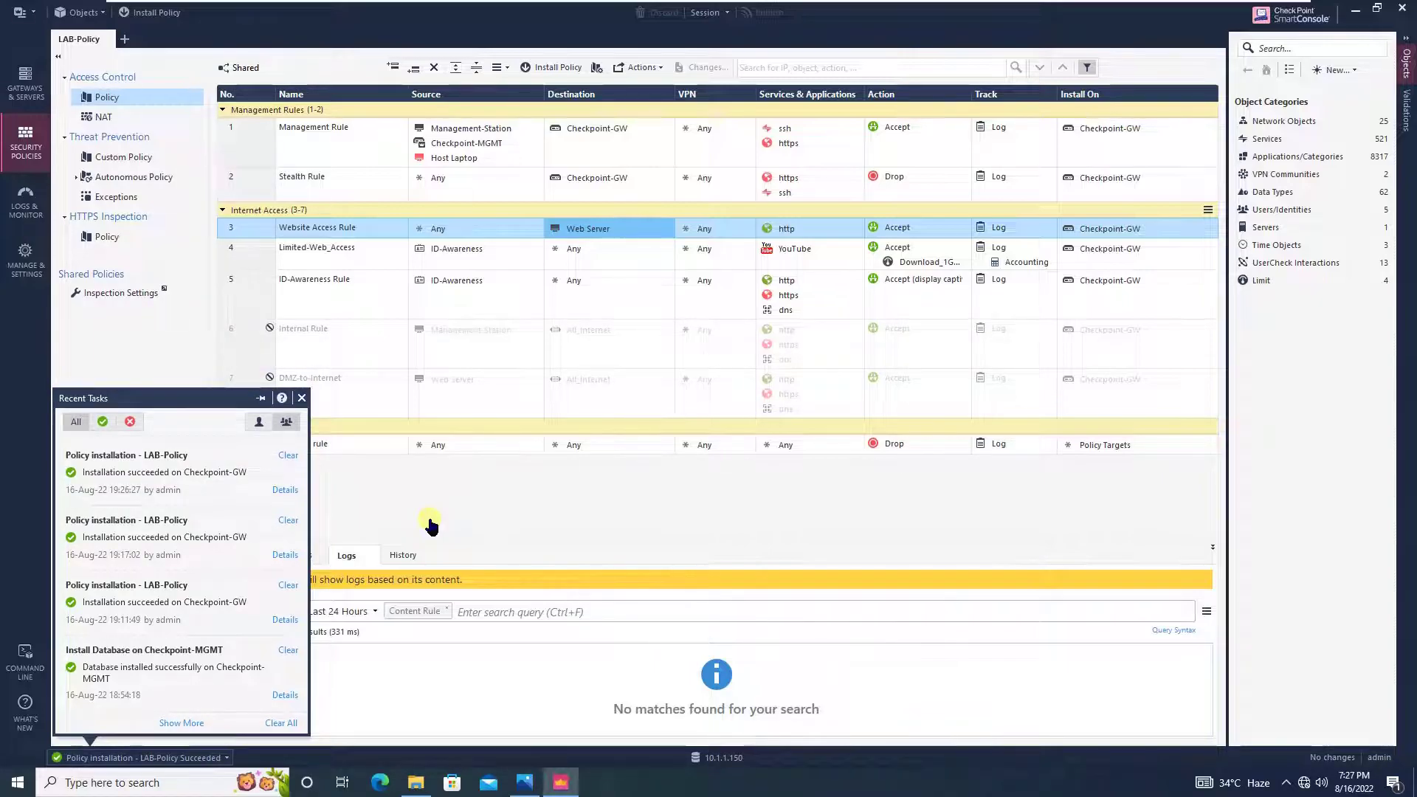
{"action": "left_click", "coordinate": [432, 526]}
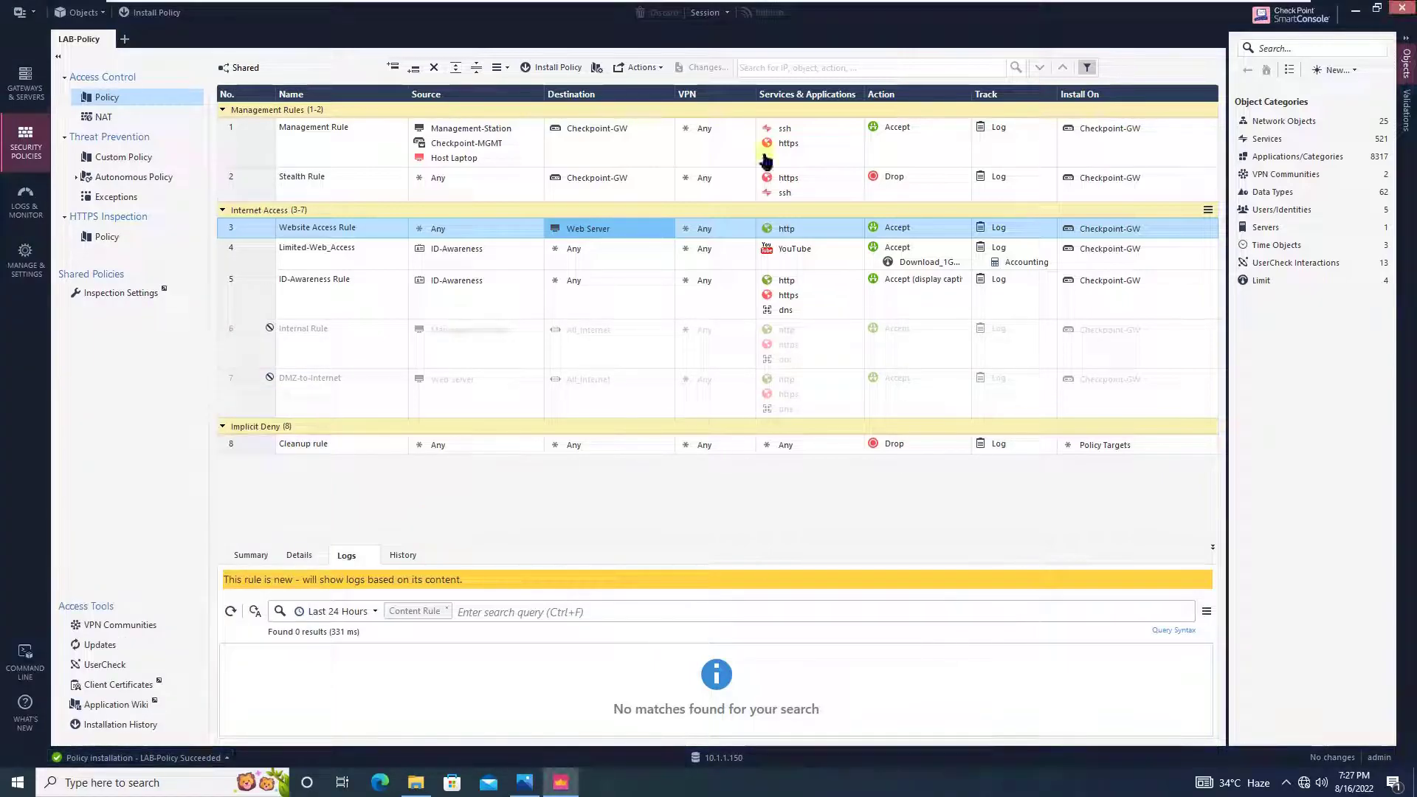
{"action": "left_click", "coordinate": [1240, 13]}
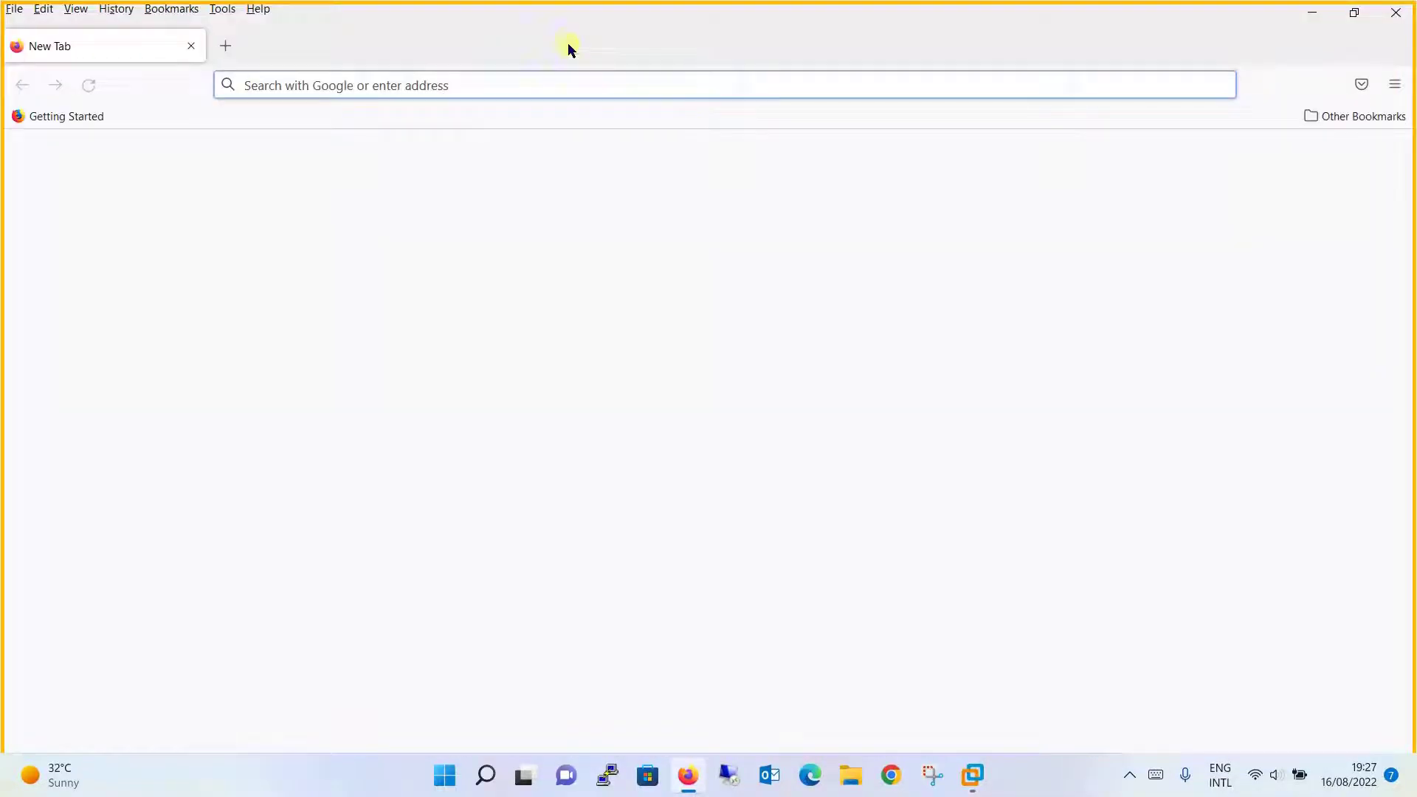
- Load 192.168.0.200 in Firefox to show the welcome page, then return to the CP Lab diagram
{"action": "type", "text": "19"}
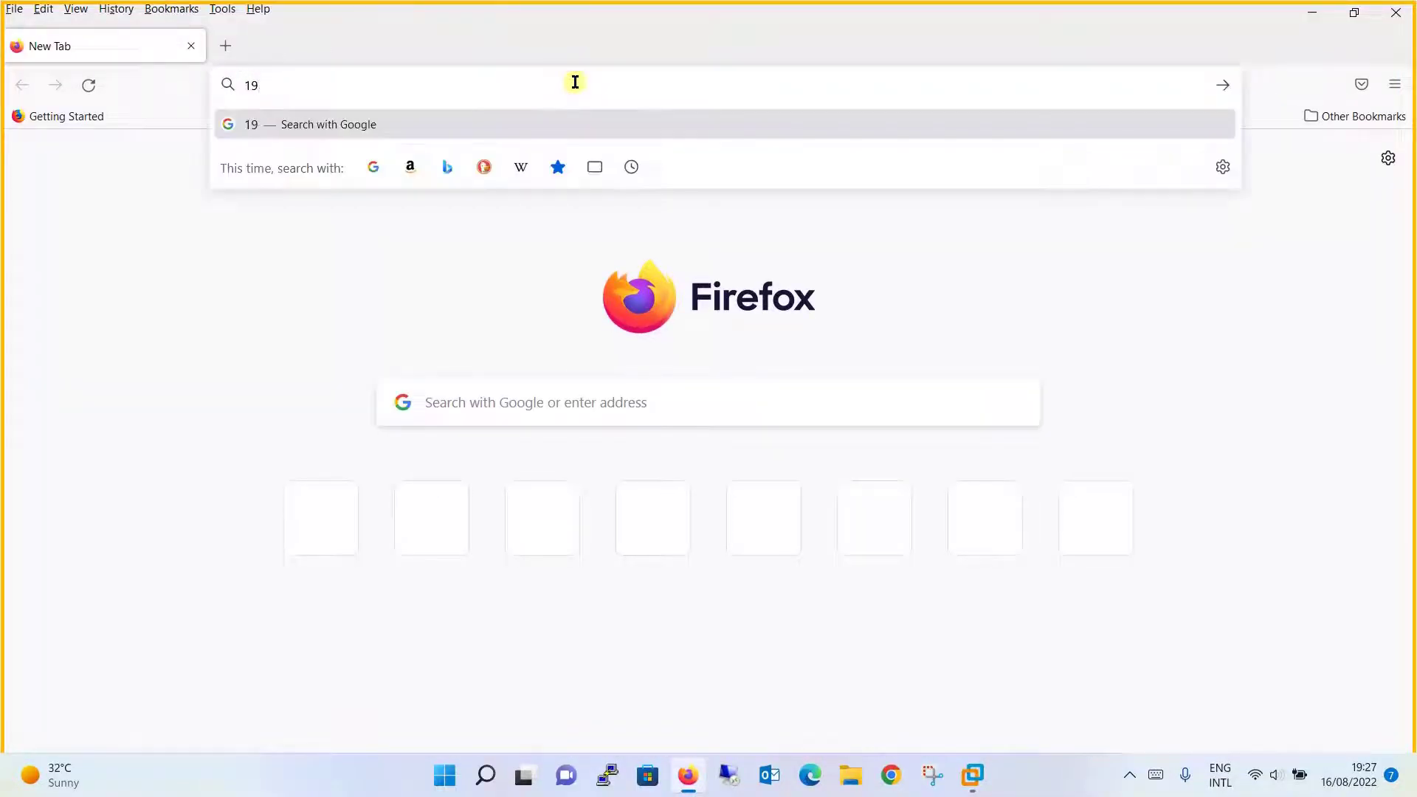
{"action": "type", "text": "2.168."}
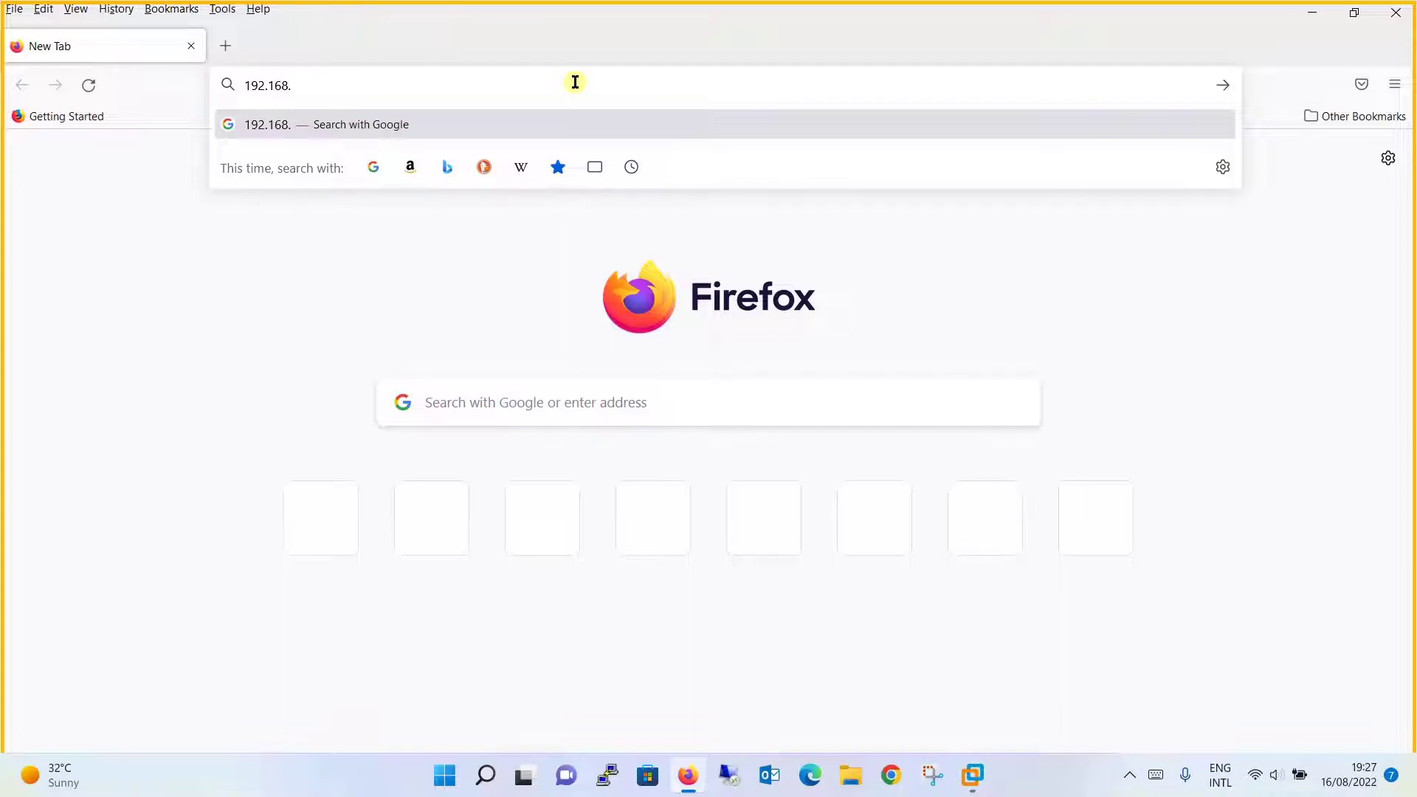
{"action": "type", "text": "0.200"}
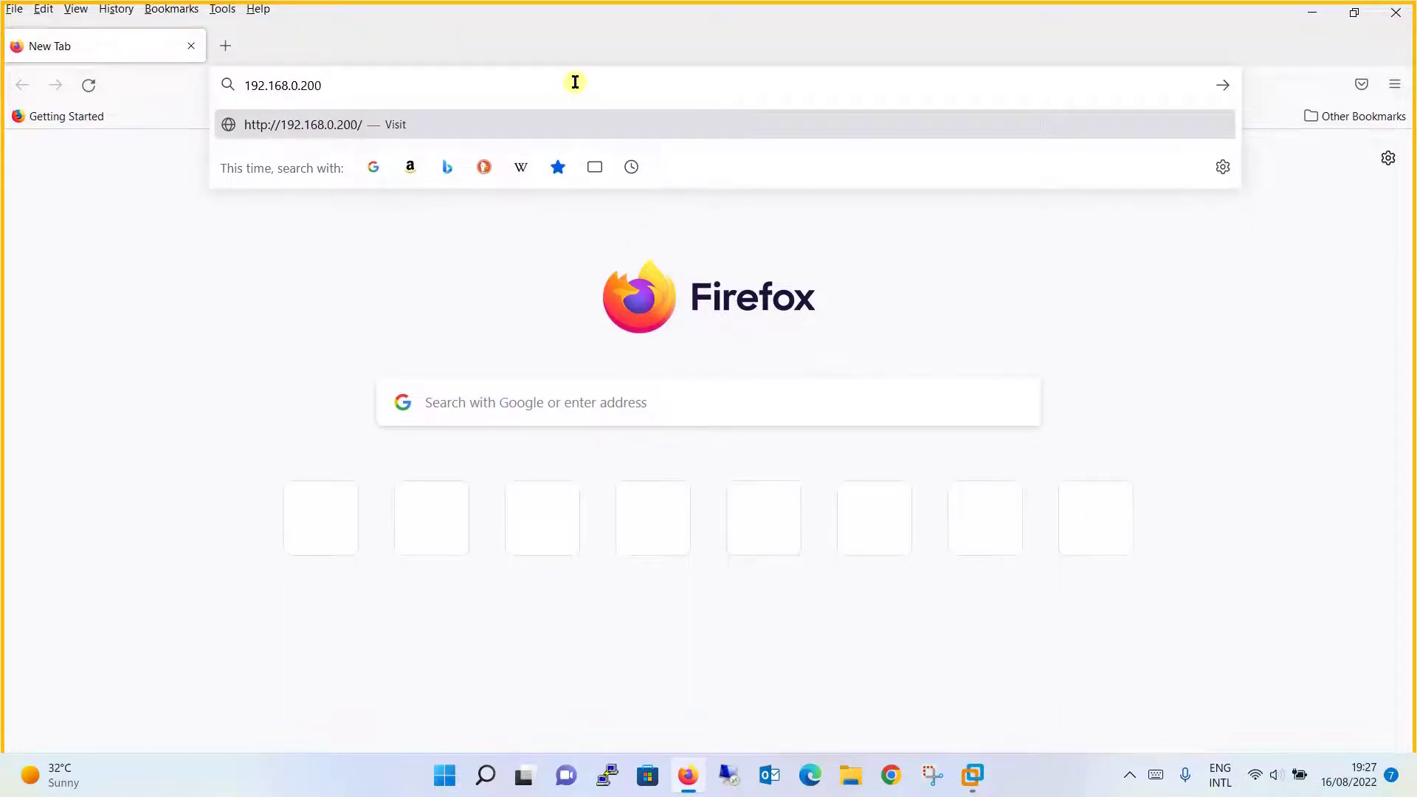
{"action": "key", "text": "Return"}
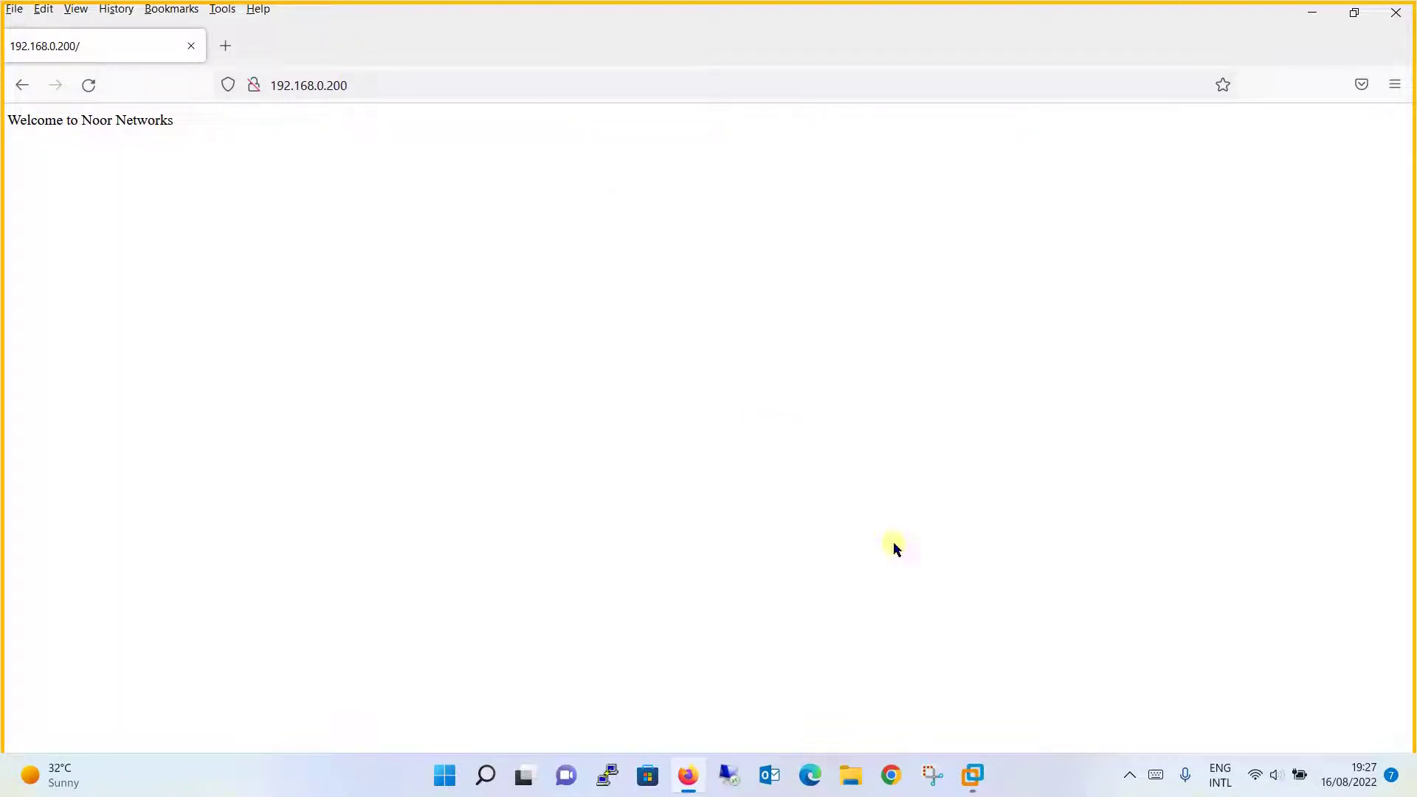
{"action": "left_click", "coordinate": [973, 775]}
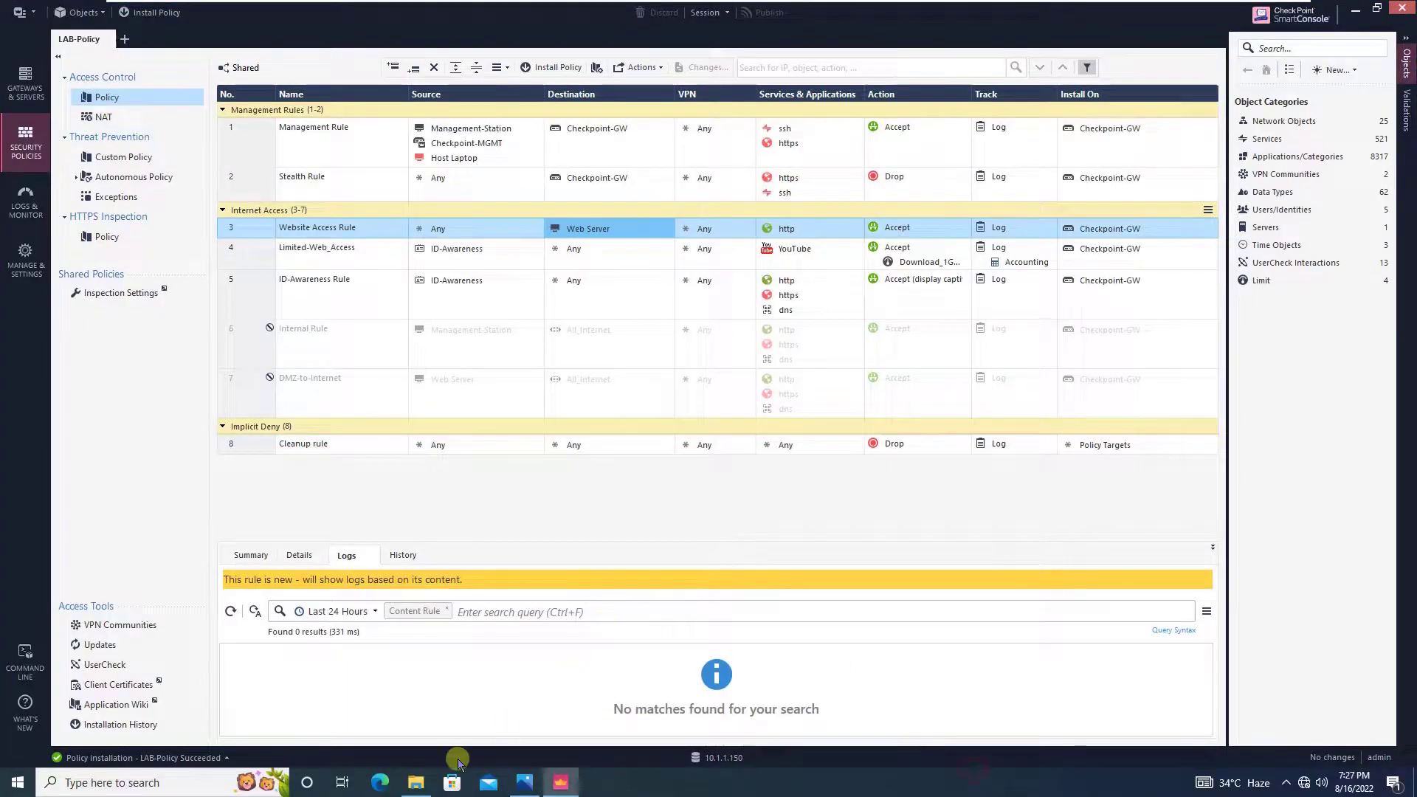
{"action": "left_click", "coordinate": [524, 782]}
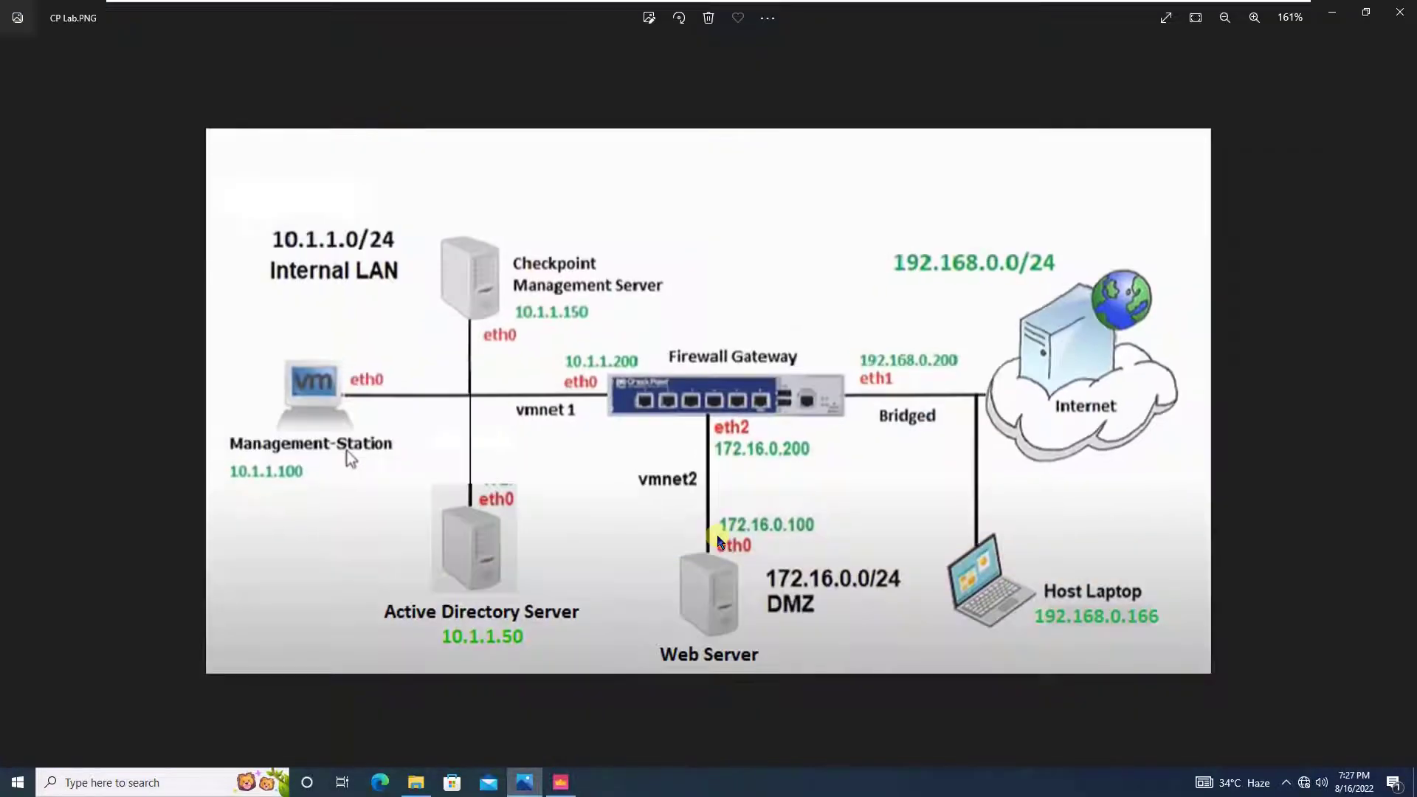
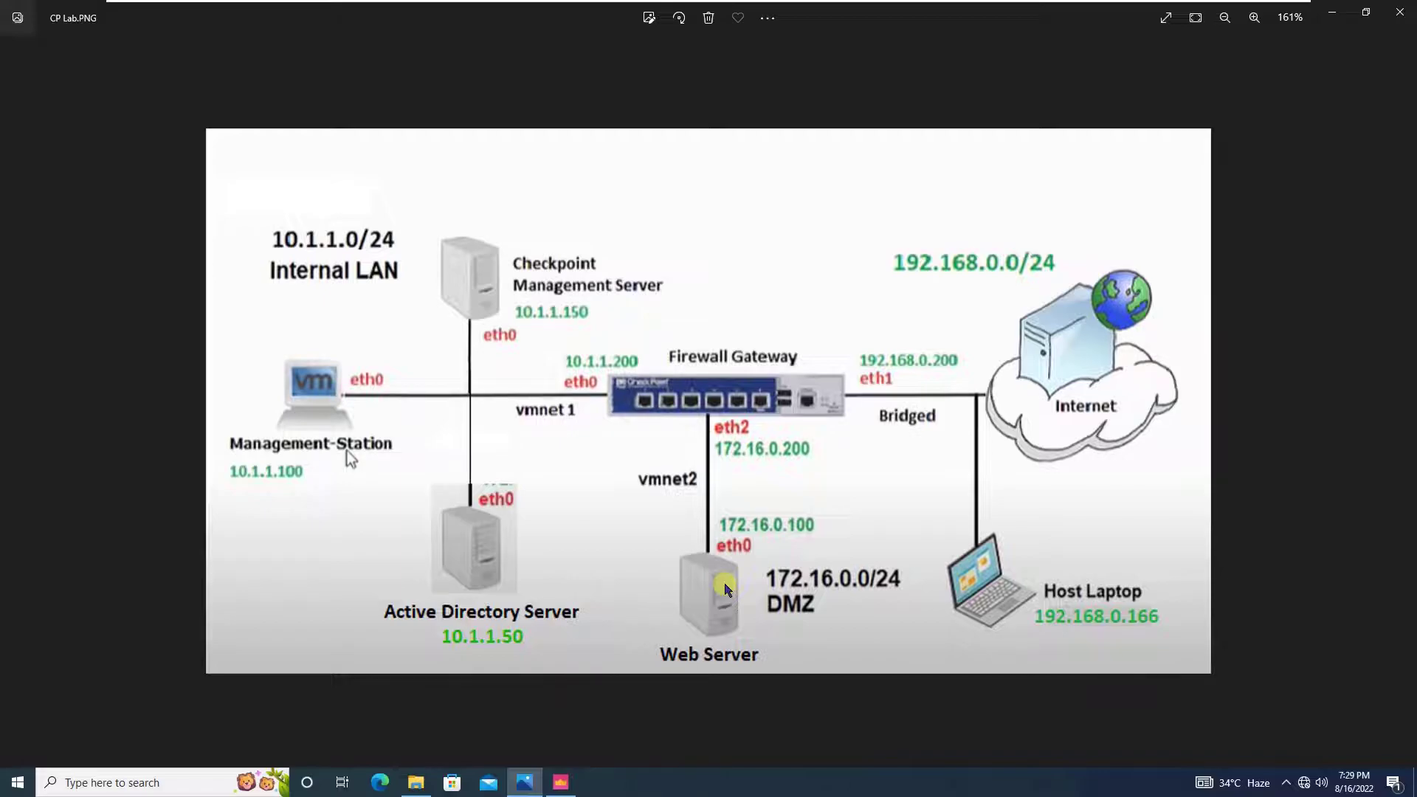
- Leave the CP Lab.PNG diagram and switch back to SmartConsole from the taskbar
{"action": "left_click", "coordinate": [563, 783]}
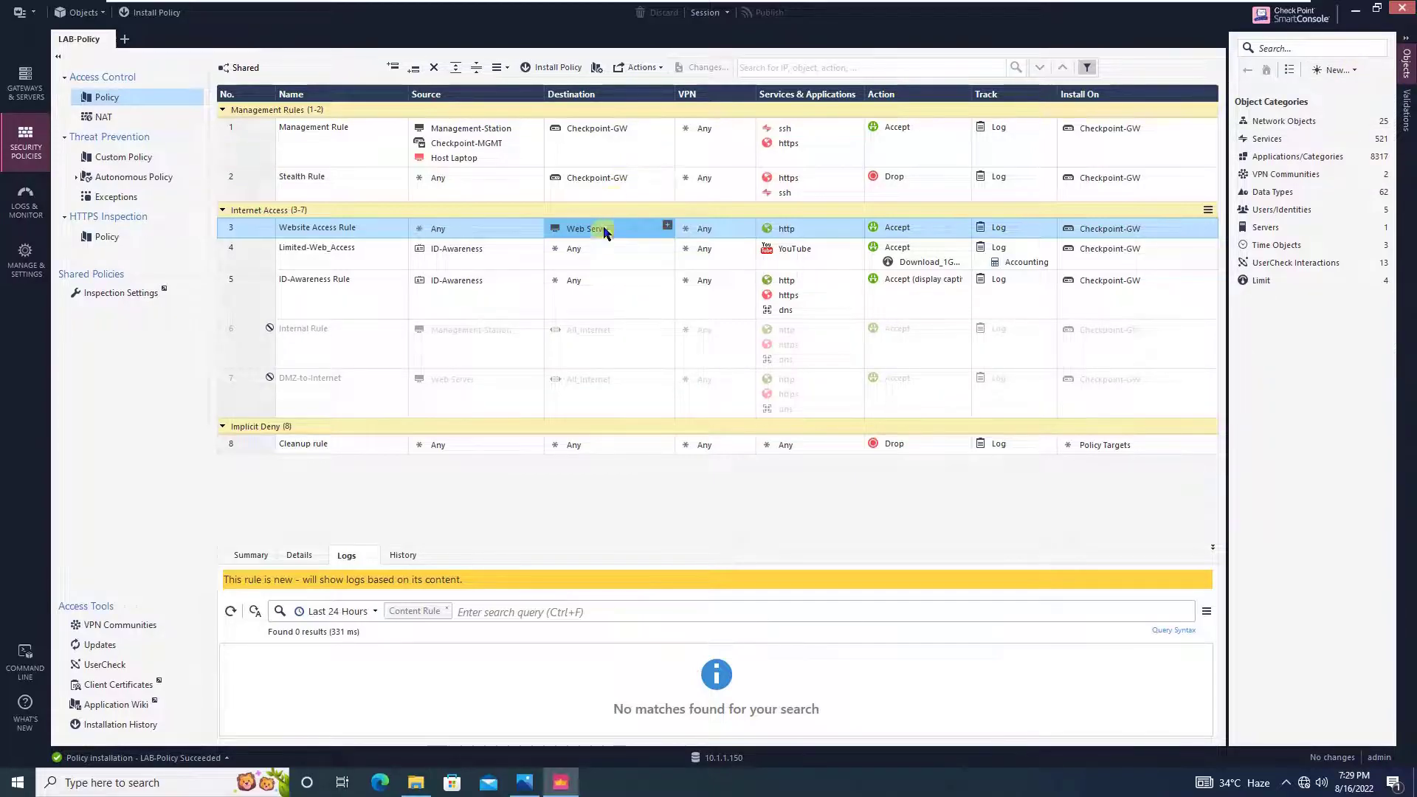
- Add a new host object Web-Server-PUB with IPv4 address 192.168.0.205
{"action": "left_click", "coordinate": [1351, 71]}
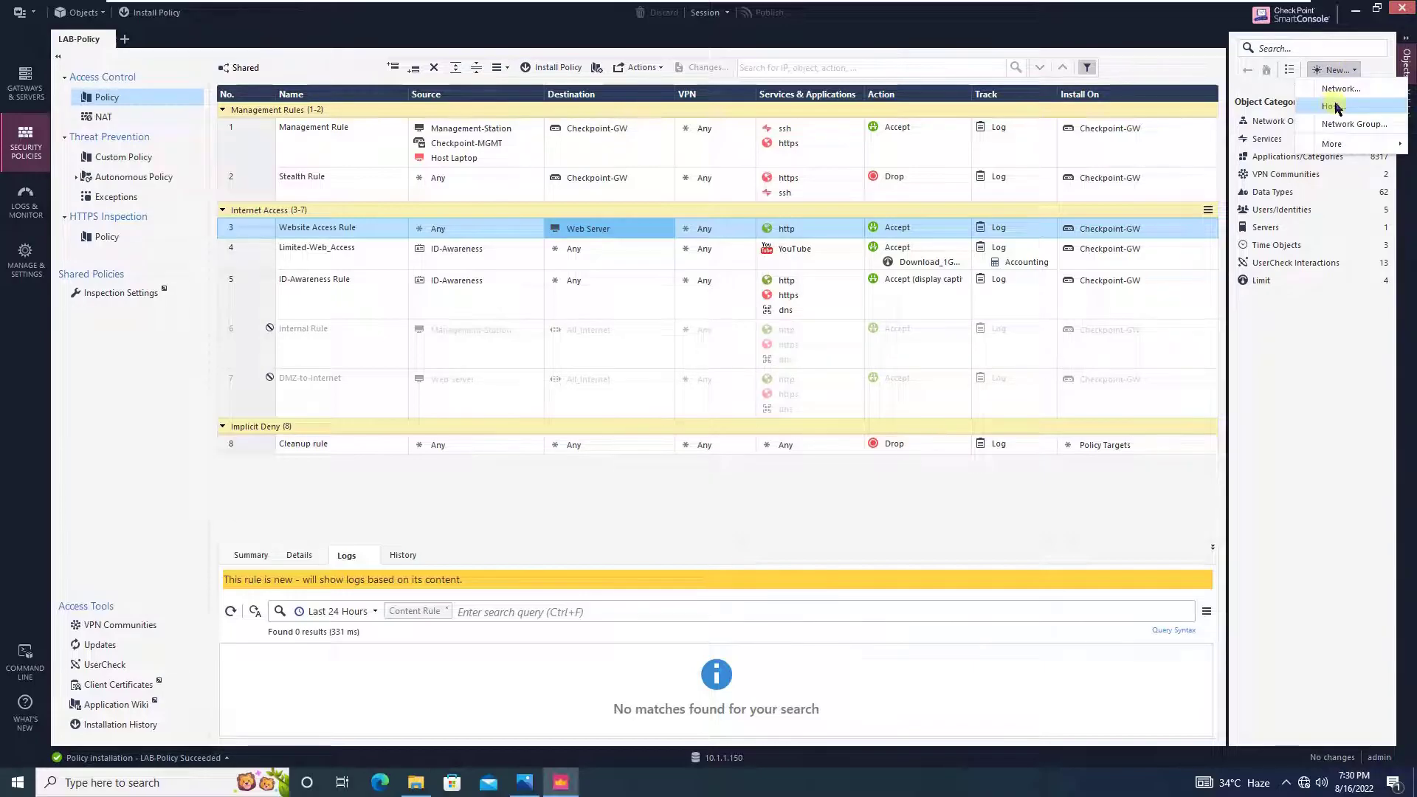
{"action": "left_click", "coordinate": [1338, 108]}
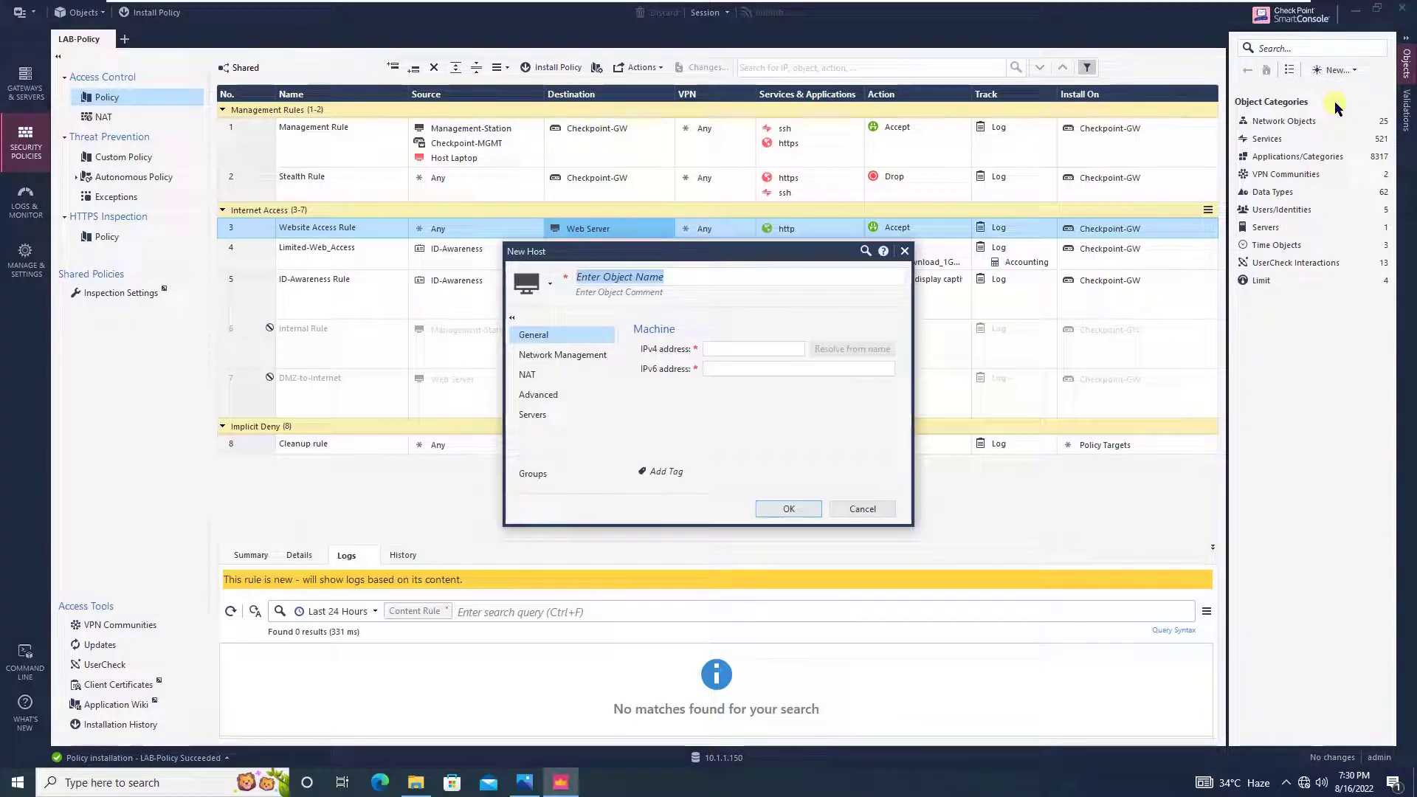
{"action": "type", "text": "Web"}
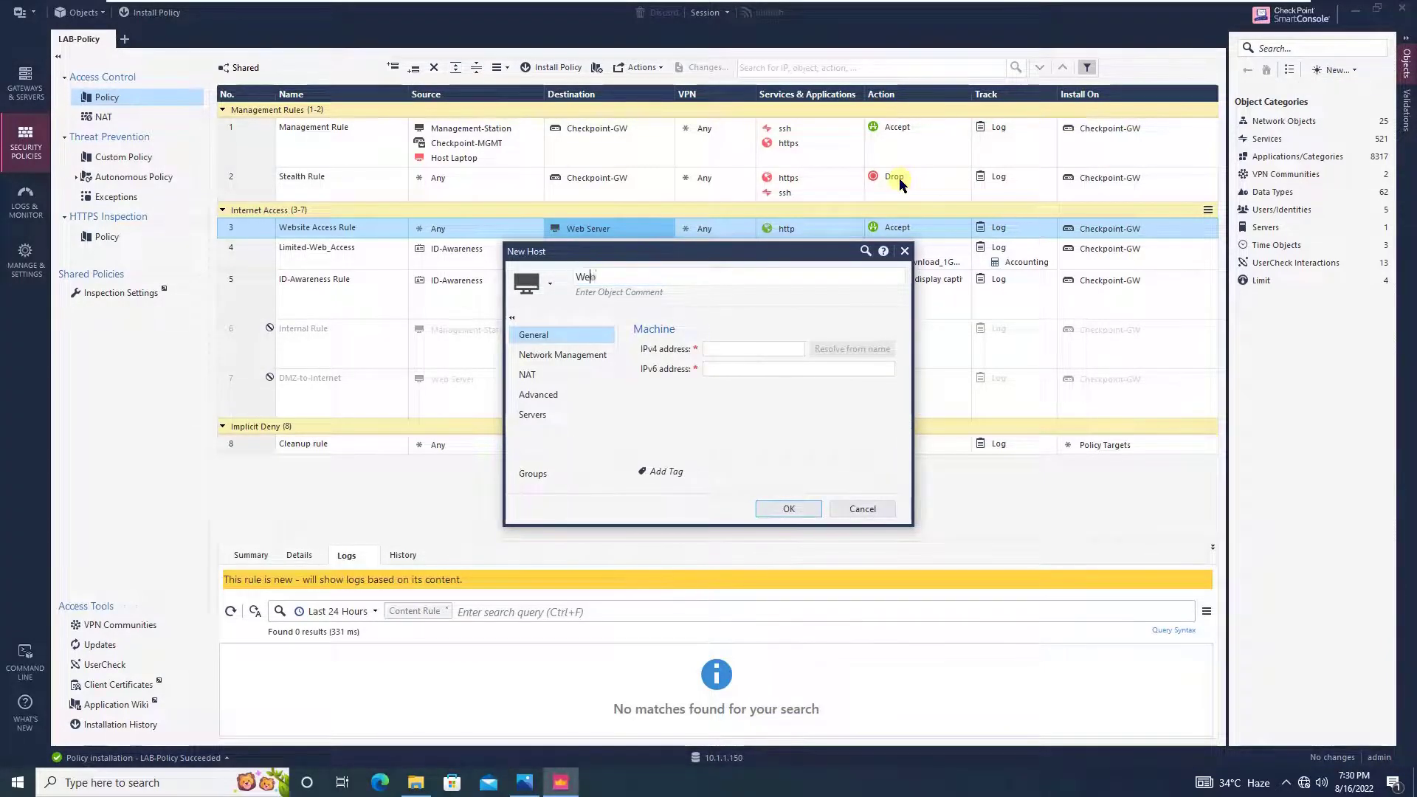
{"action": "type", "text": "-Server-PUB"}
{"action": "left_click", "coordinate": [784, 347]}
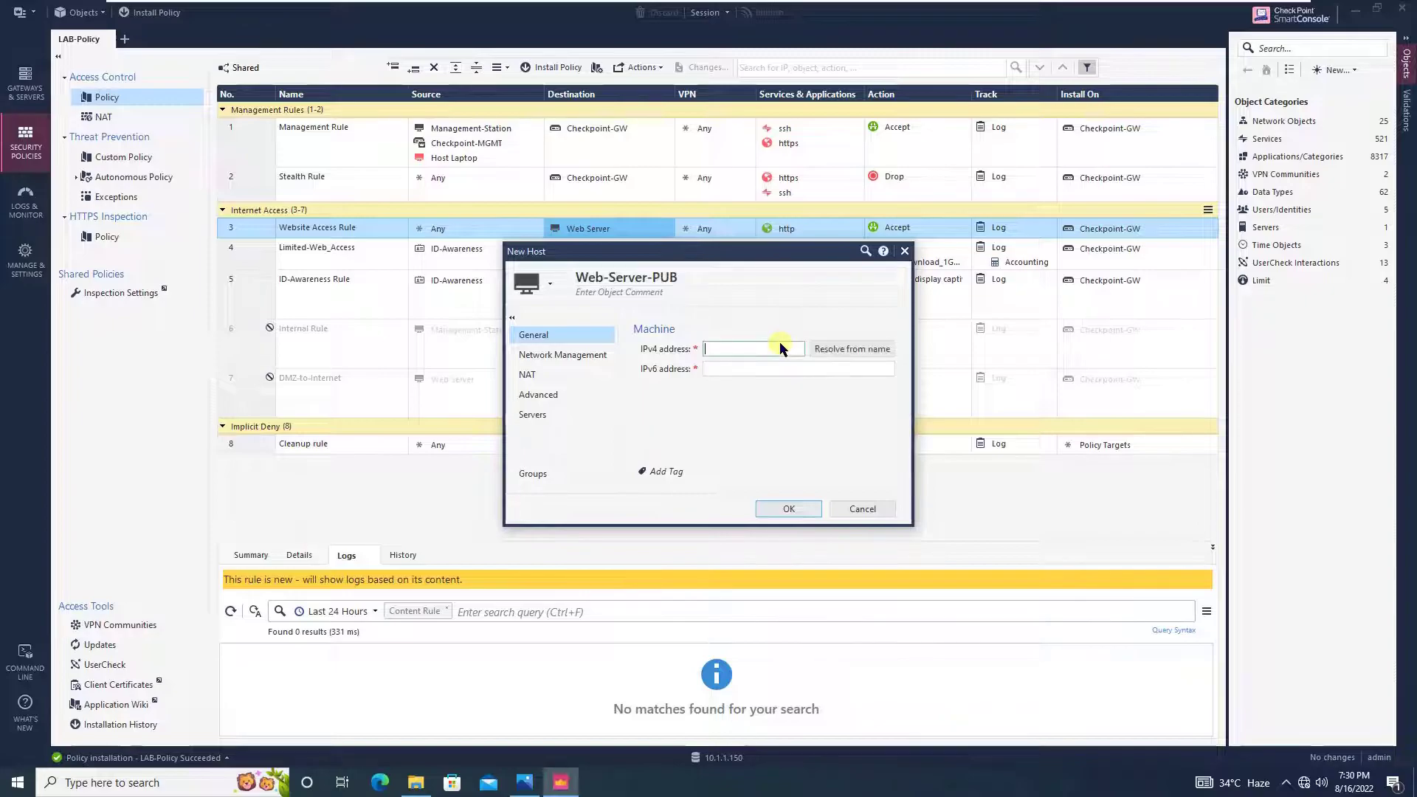
{"action": "type", "text": "192.168.0.205"}
{"action": "left_click", "coordinate": [789, 510]}
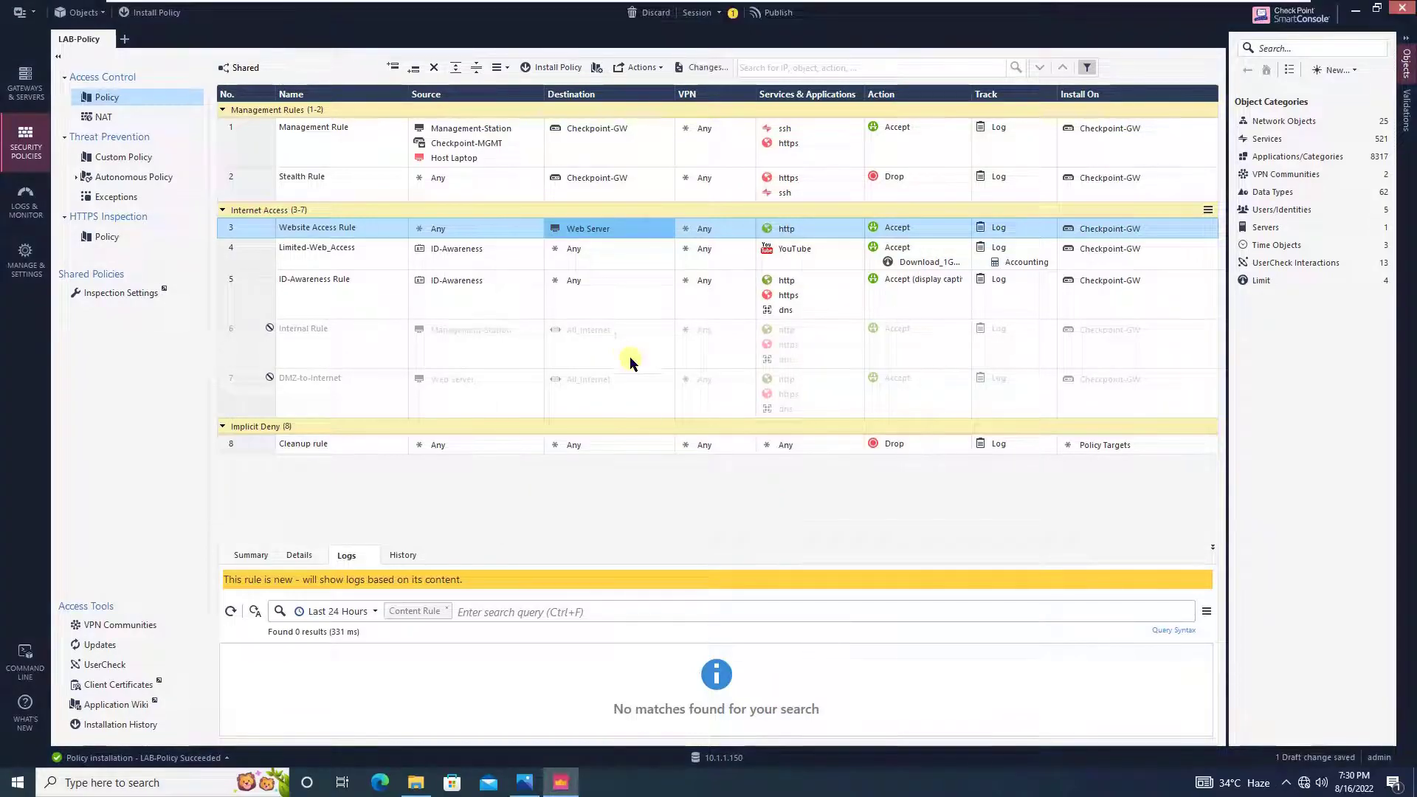
- Enable automatic static NAT on the Web Server host, translating to 192.168.0.205 on Checkpoint-GW
{"action": "double_click", "coordinate": [598, 232]}
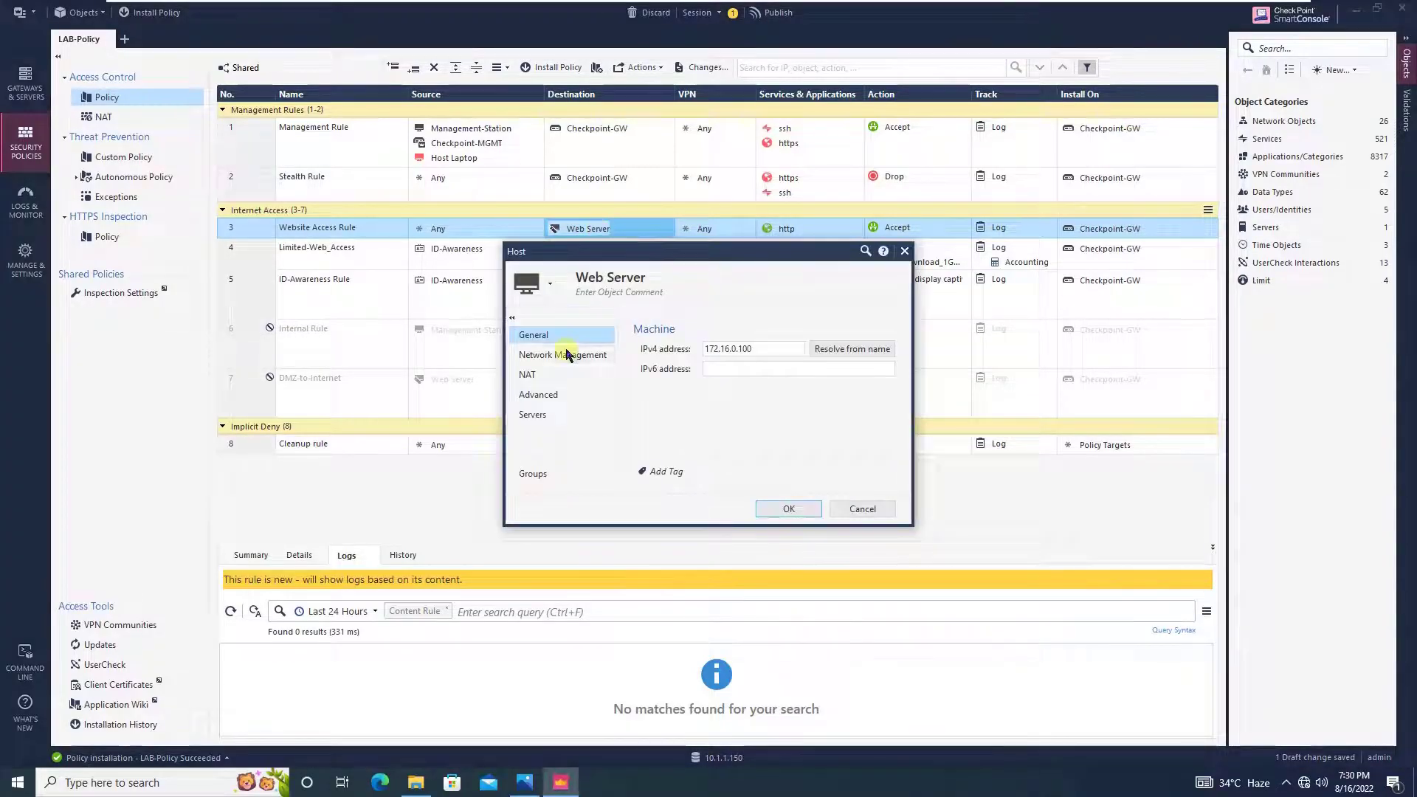
{"action": "left_click", "coordinate": [552, 375]}
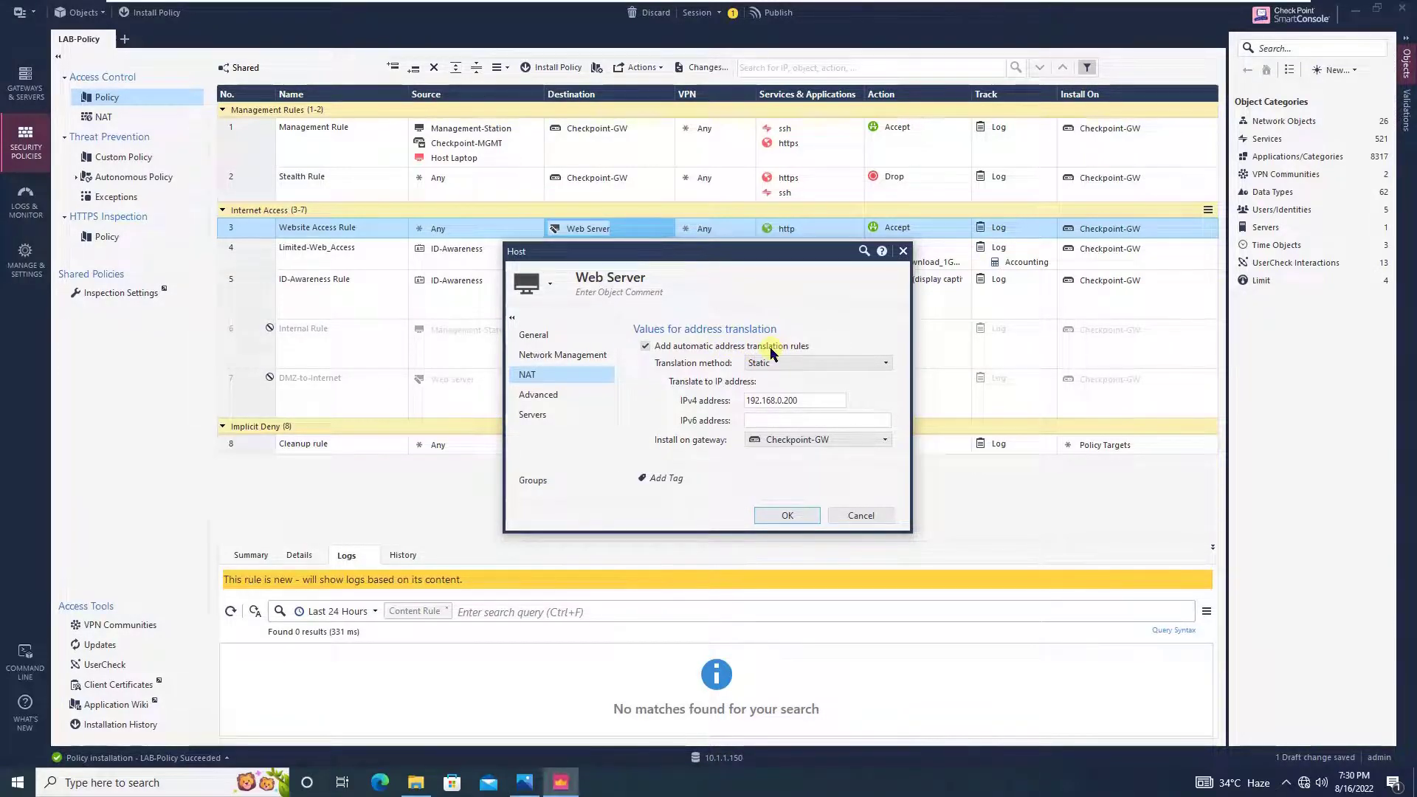
{"action": "left_click", "coordinate": [788, 351]}
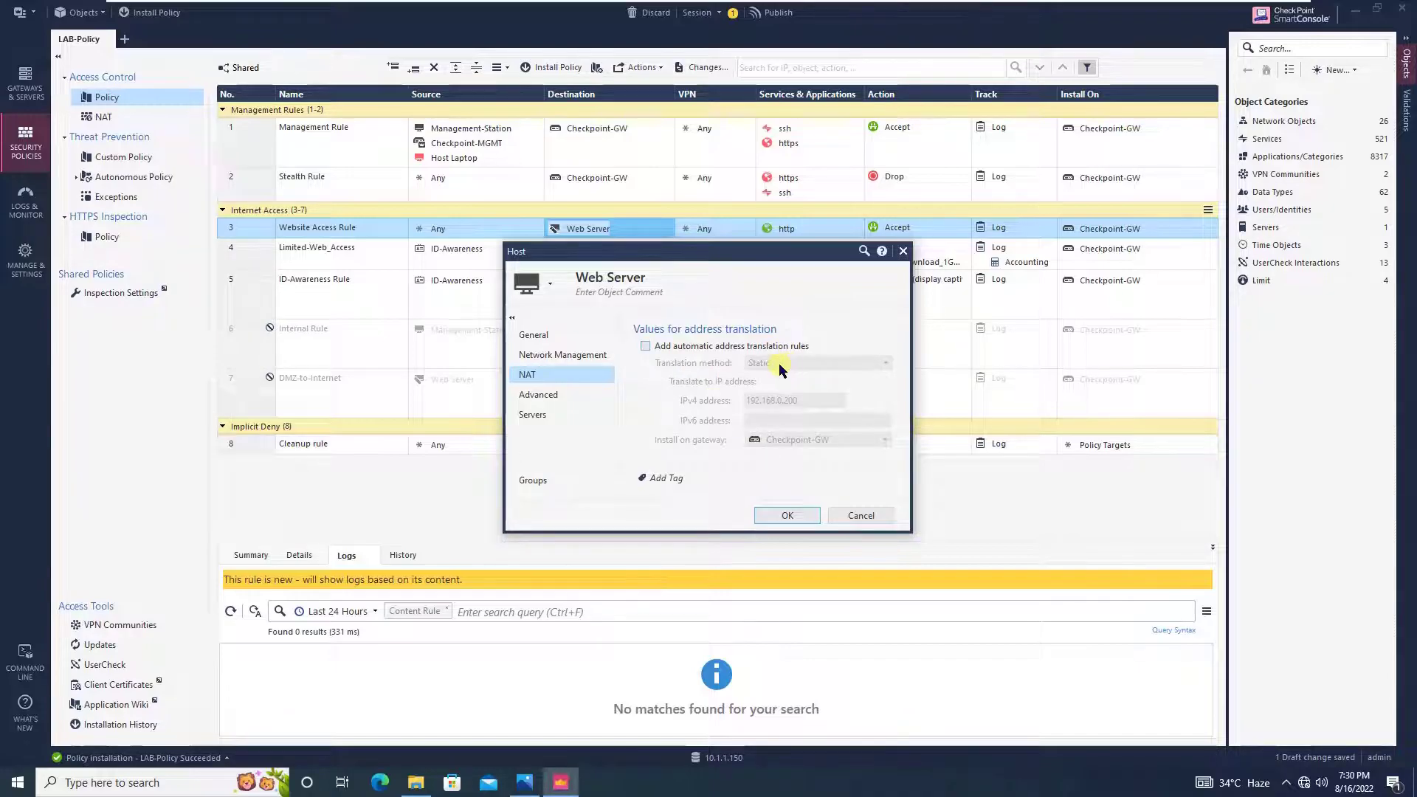
{"action": "left_click", "coordinate": [768, 348]}
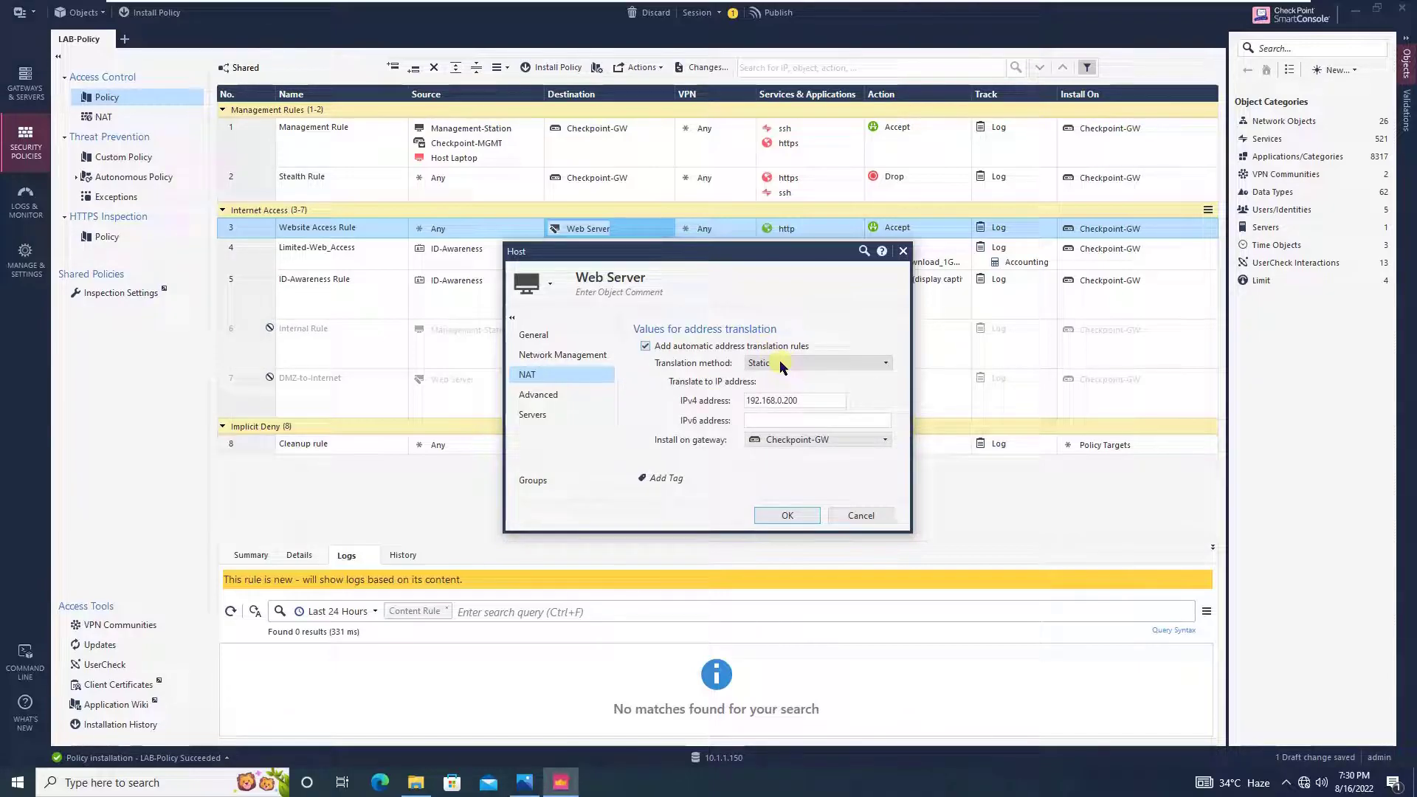
{"action": "left_click", "coordinate": [797, 400]}
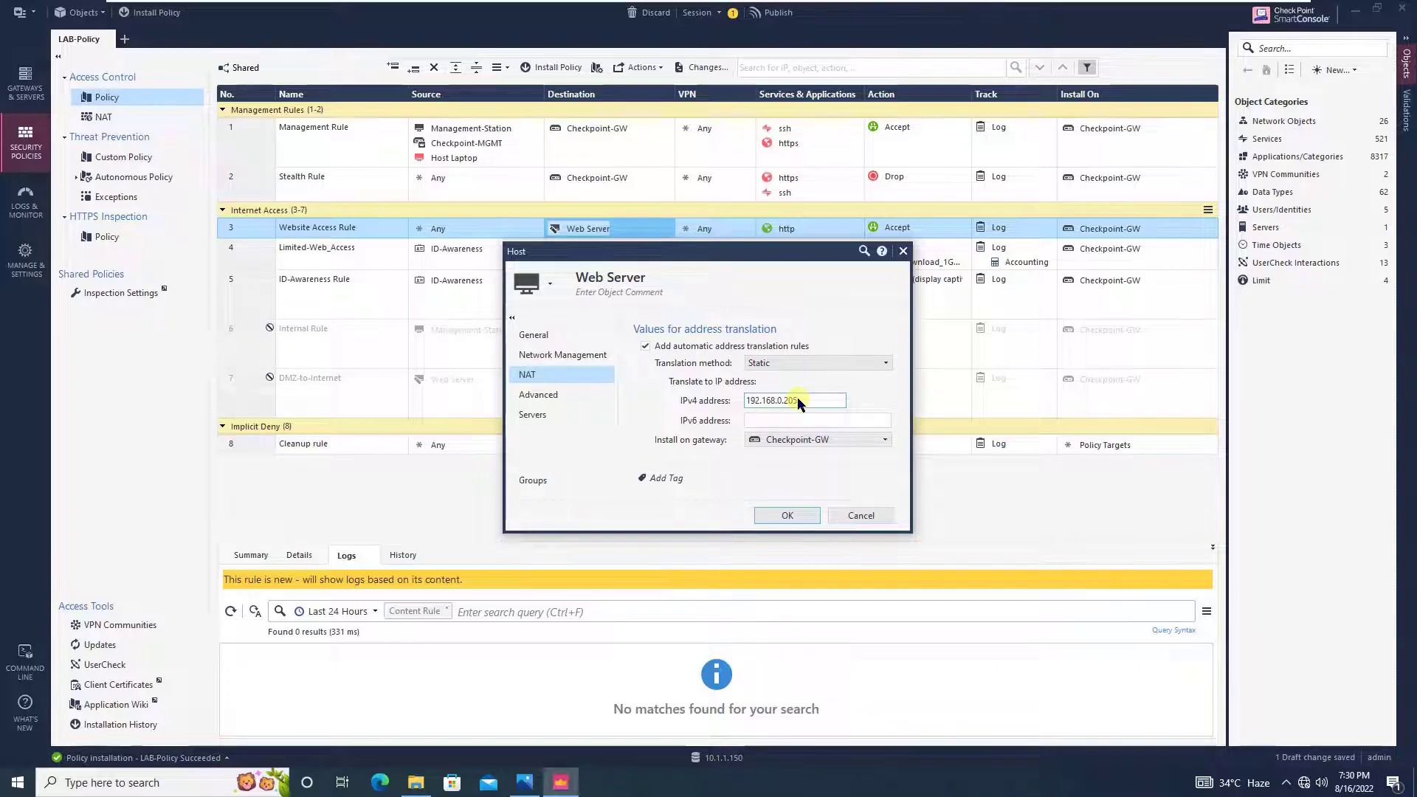
{"action": "left_click", "coordinate": [787, 516]}
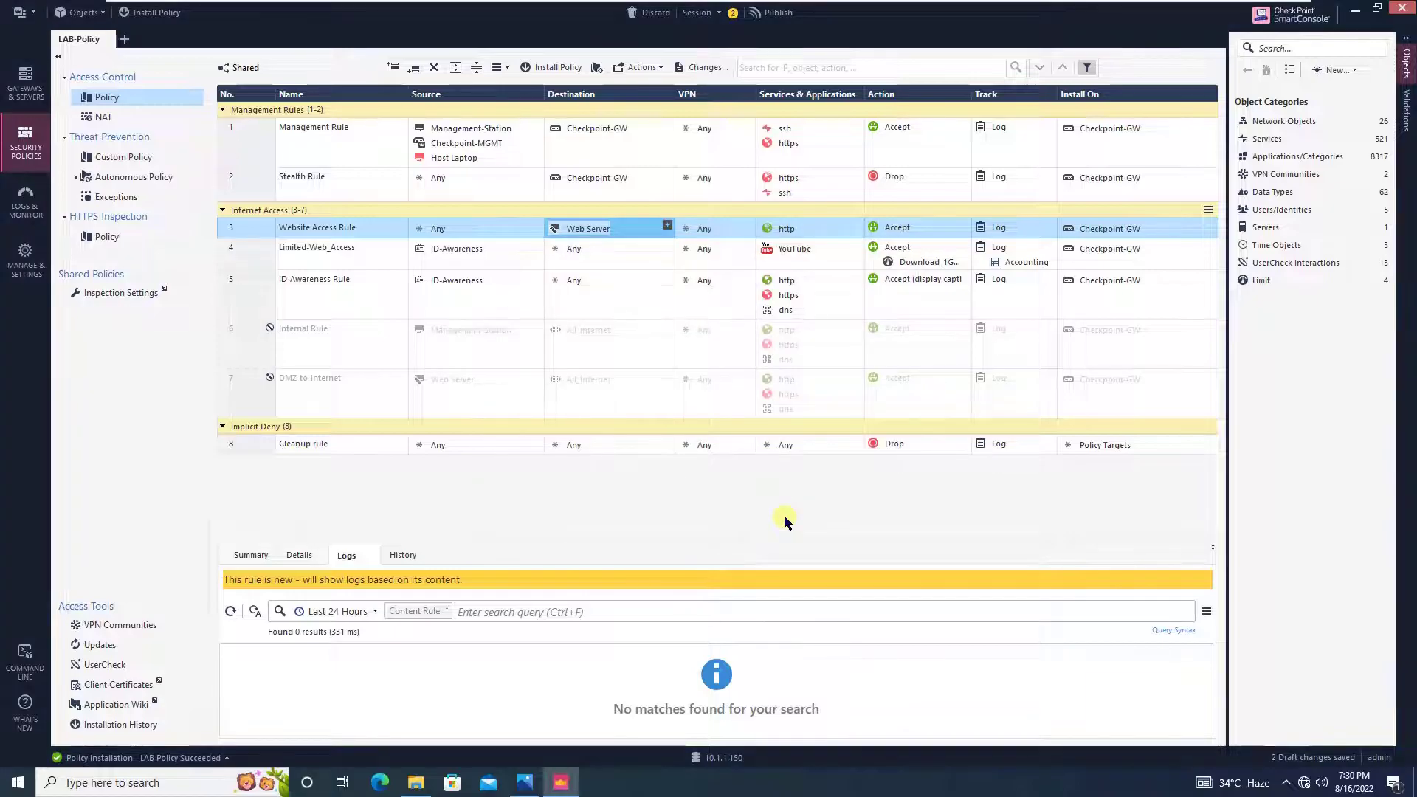
- Publish the pending draft changes for the new host and the NAT setting
{"action": "left_click", "coordinate": [171, 16]}
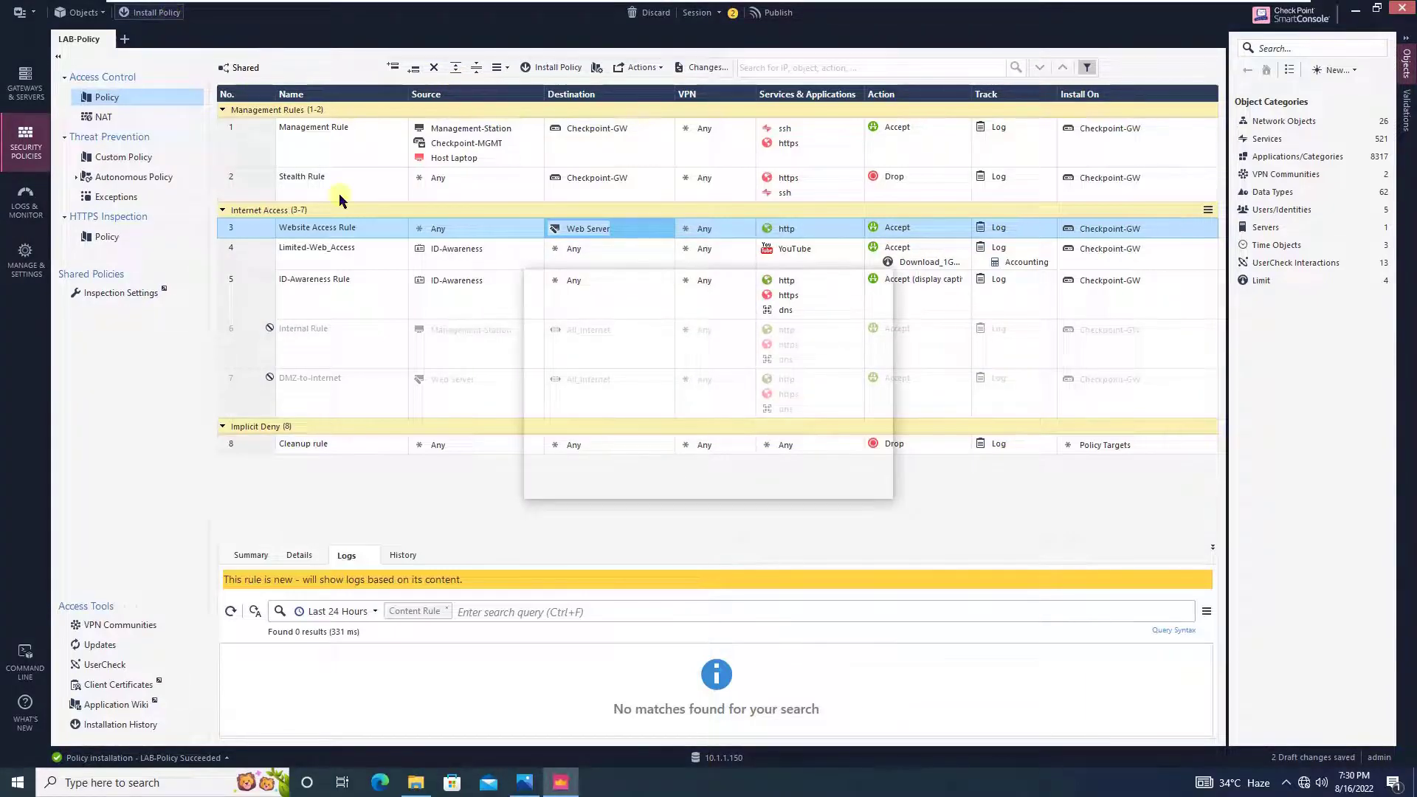
{"action": "left_click", "coordinate": [796, 479]}
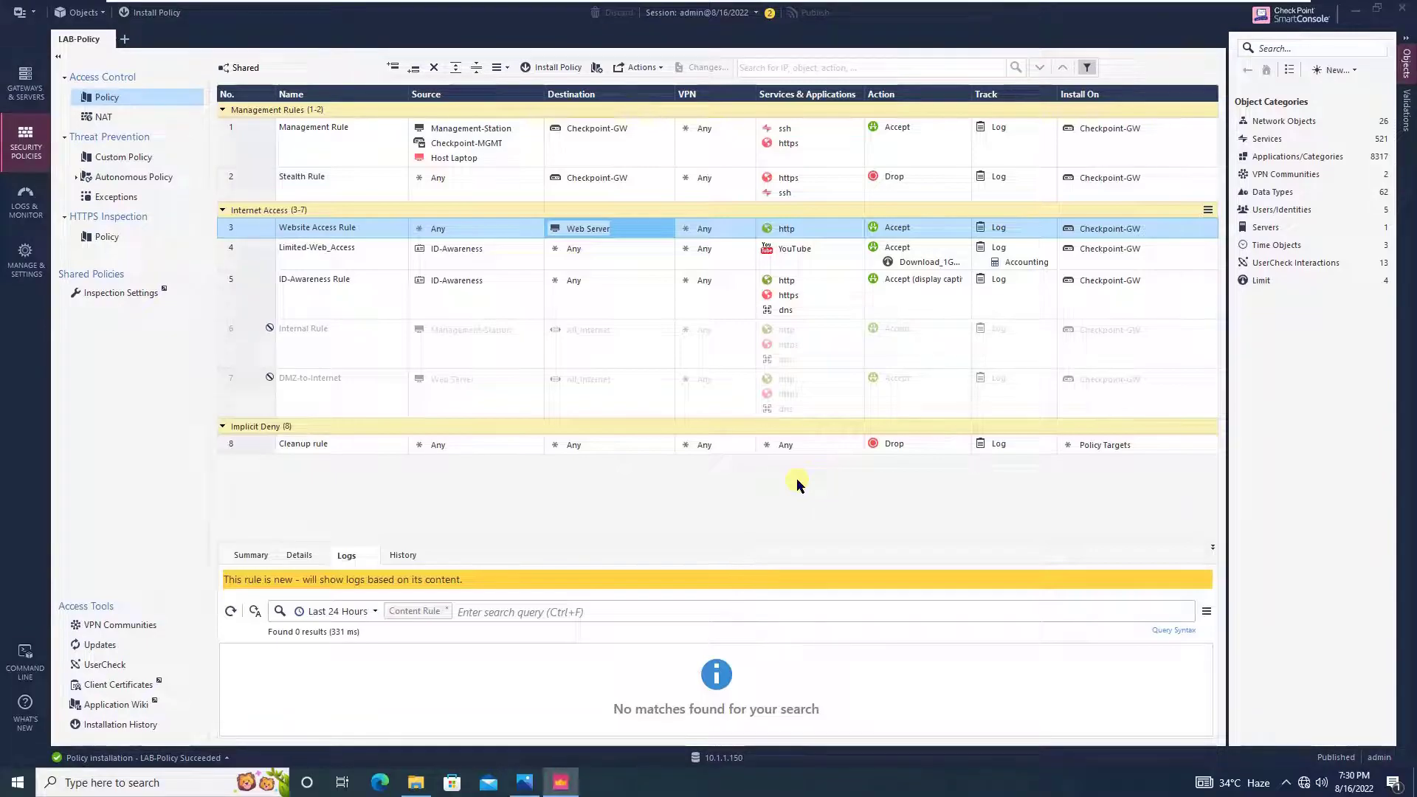
{"action": "key", "text": "ctrl+shift+Return"}
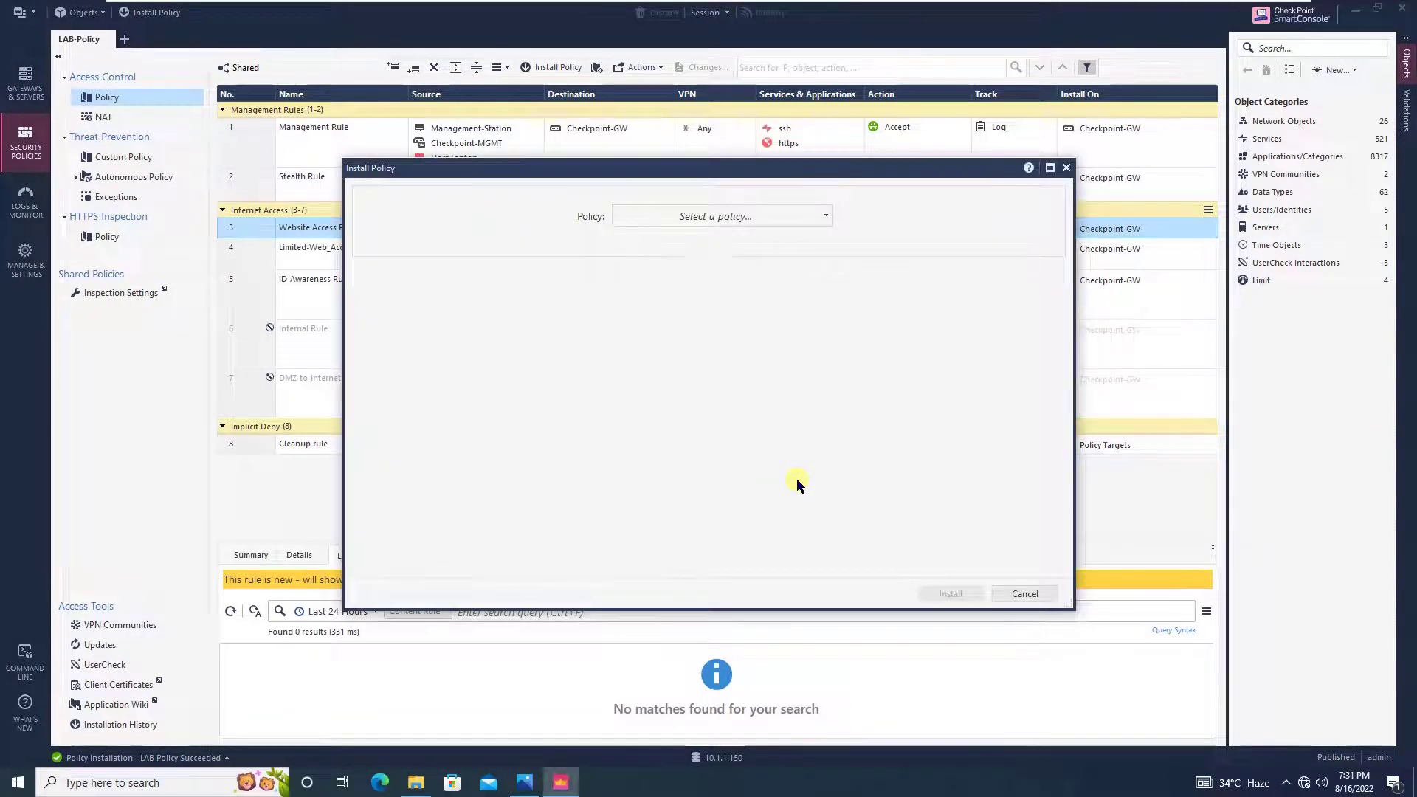
- Install LAB-Policy on the gateway, proceeding past the licence expiry warning
{"action": "left_click", "coordinate": [791, 218]}
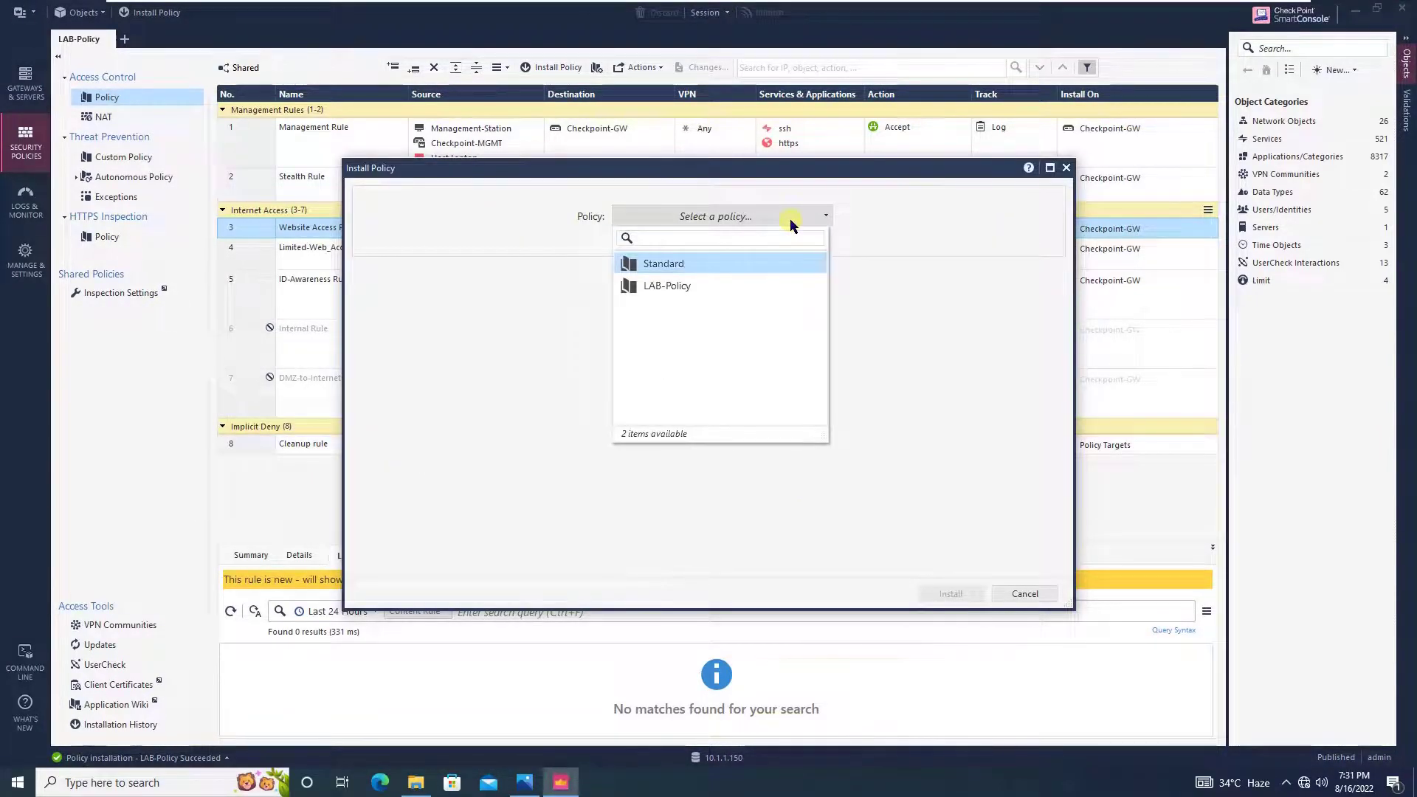
{"action": "left_click", "coordinate": [730, 287]}
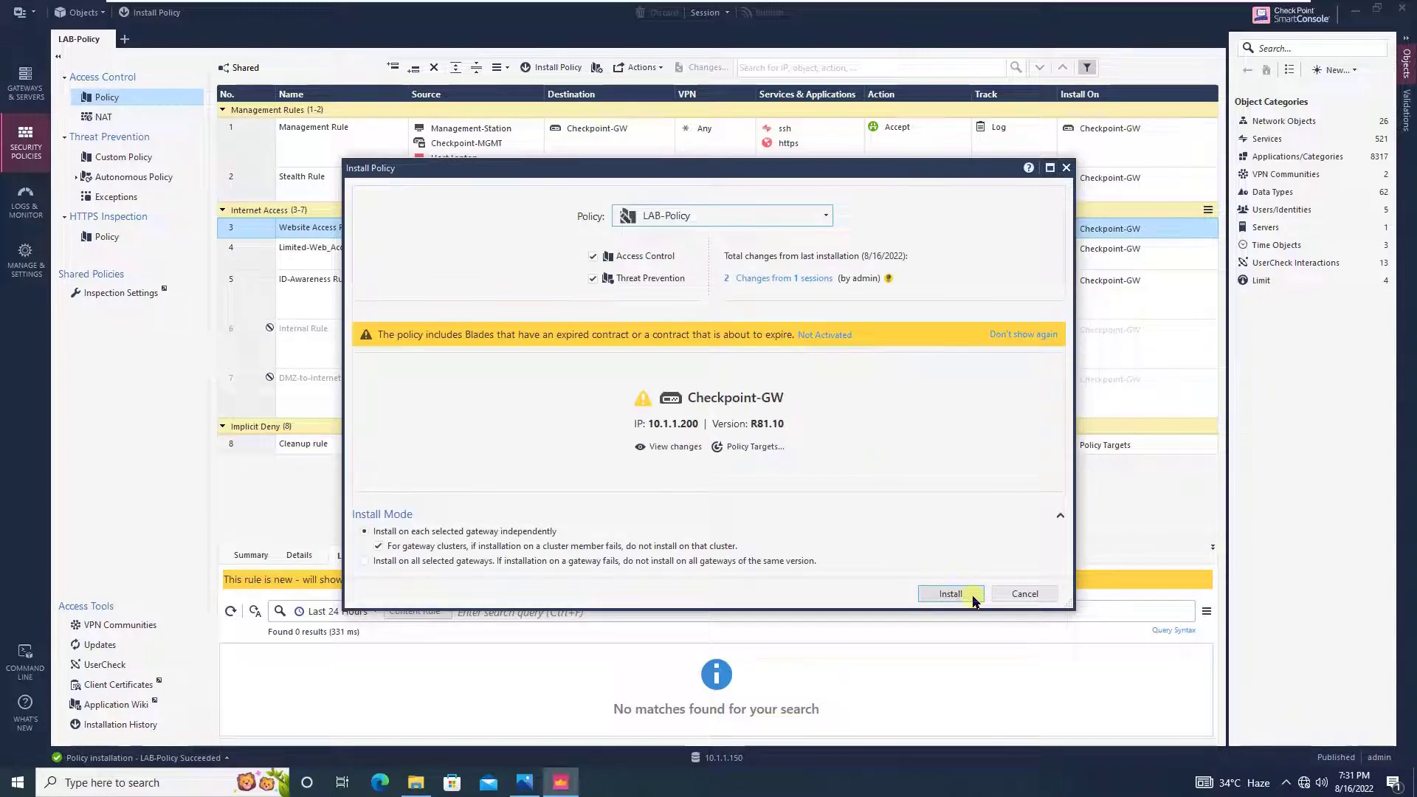
{"action": "left_click", "coordinate": [972, 597]}
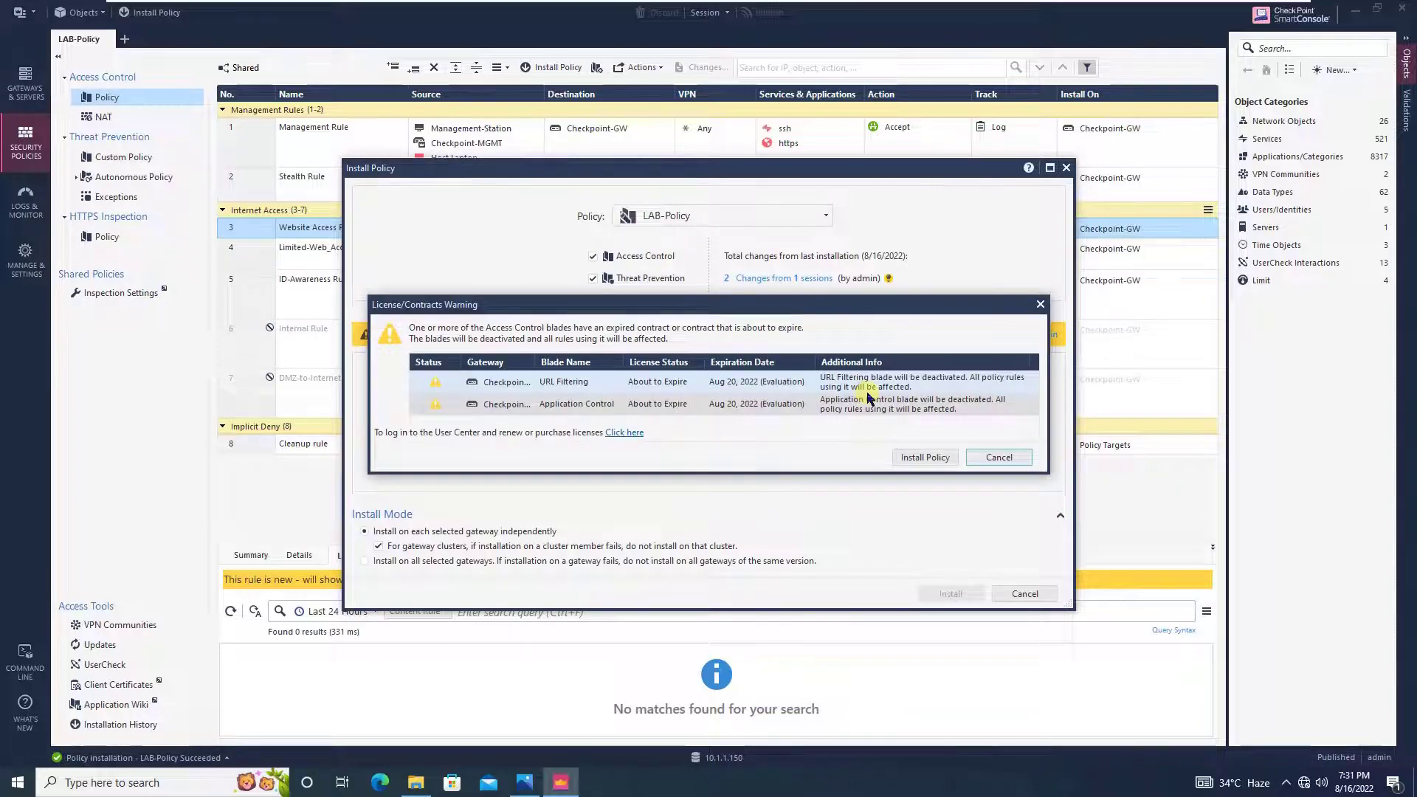
{"action": "left_click", "coordinate": [938, 456]}
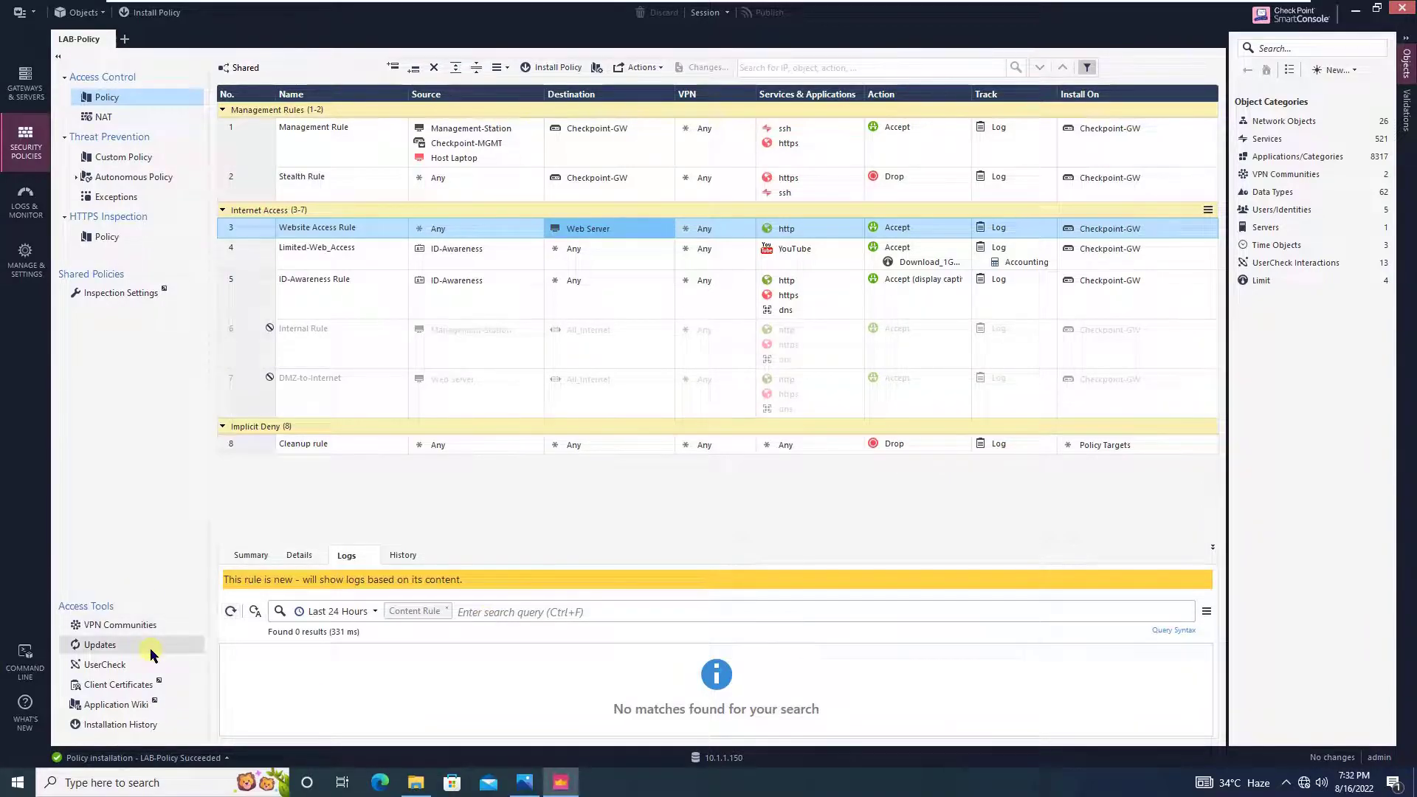
{"action": "mouse_move", "coordinate": [1041, 4]}
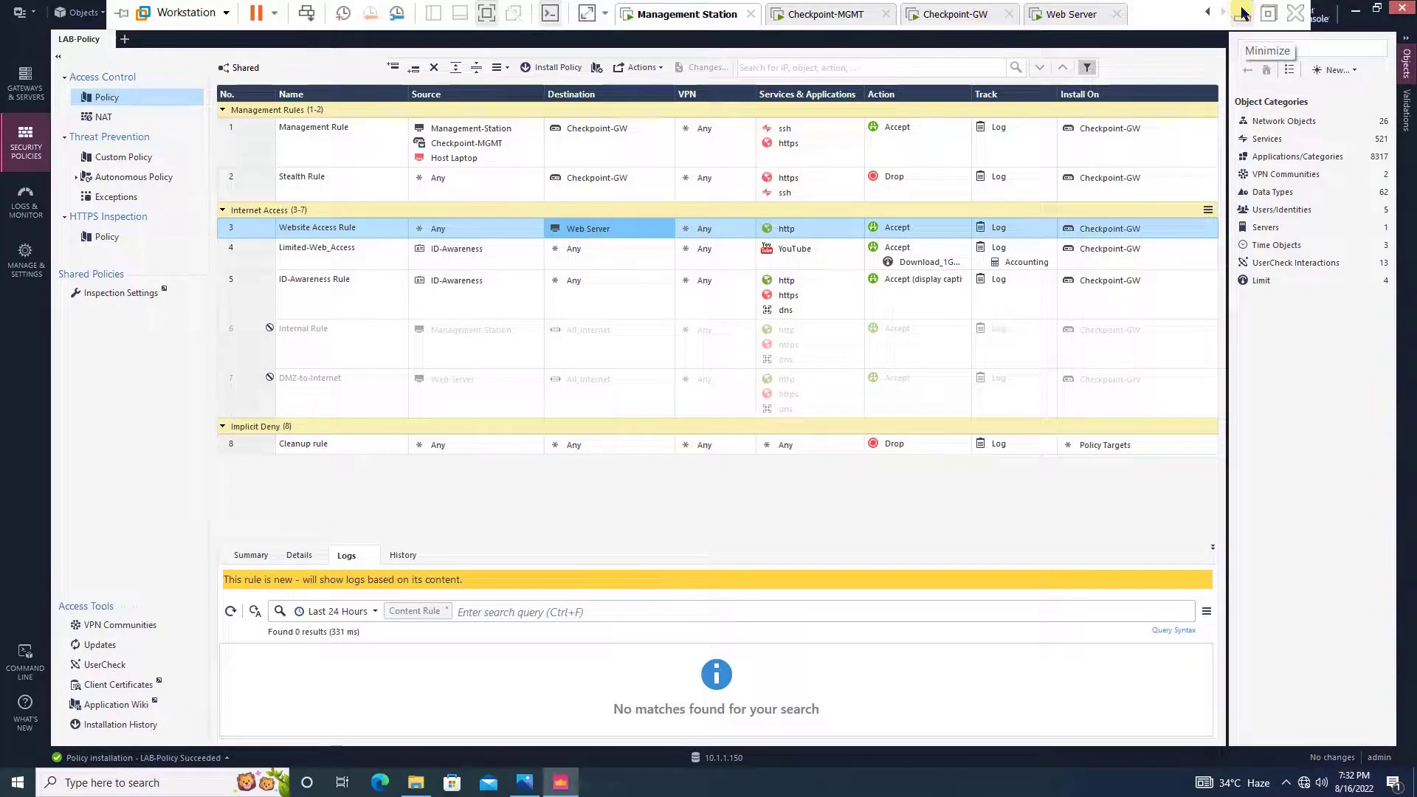
{"action": "left_click", "coordinate": [1243, 13]}
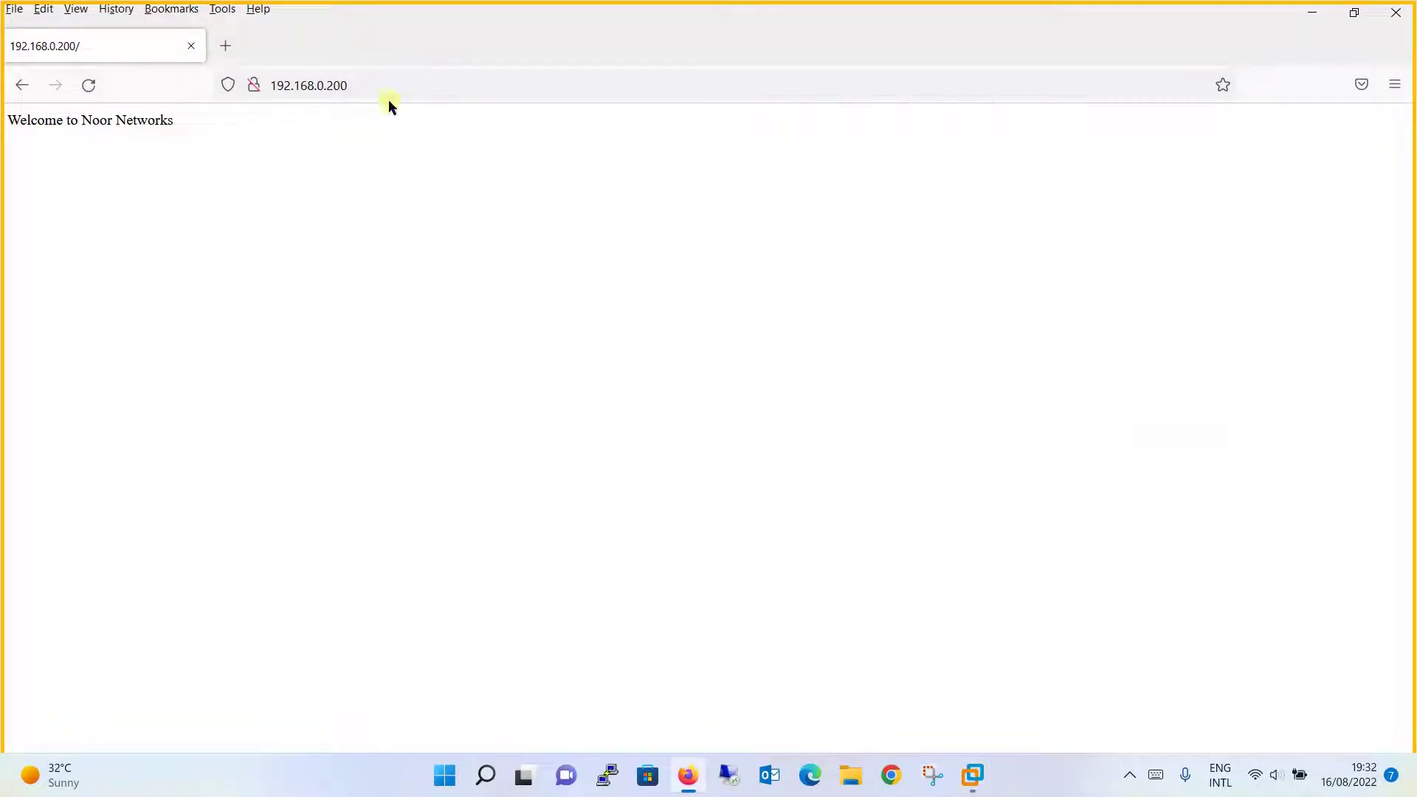
{"action": "left_click", "coordinate": [223, 46]}
{"action": "left_click", "coordinate": [194, 46]}
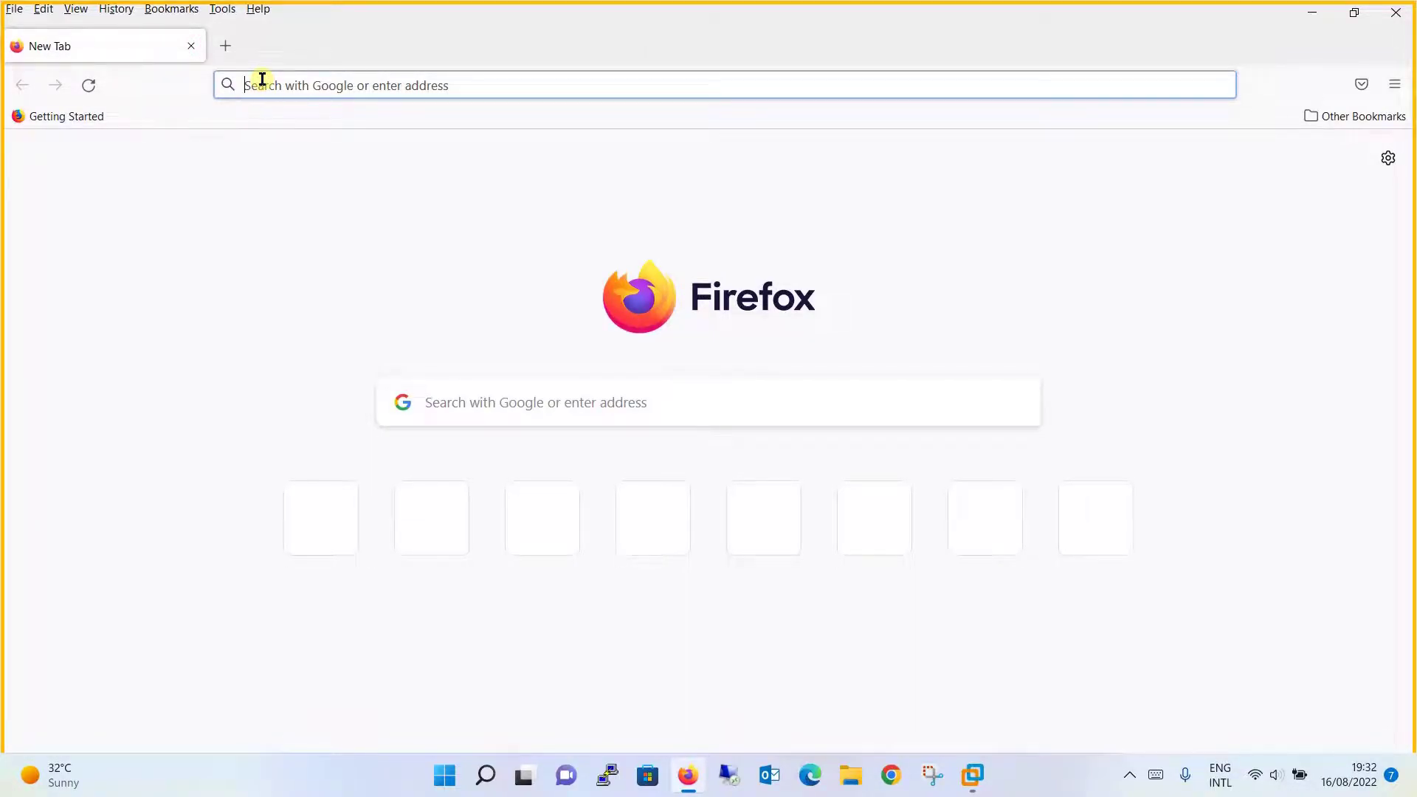
{"action": "type", "text": "192.168"}
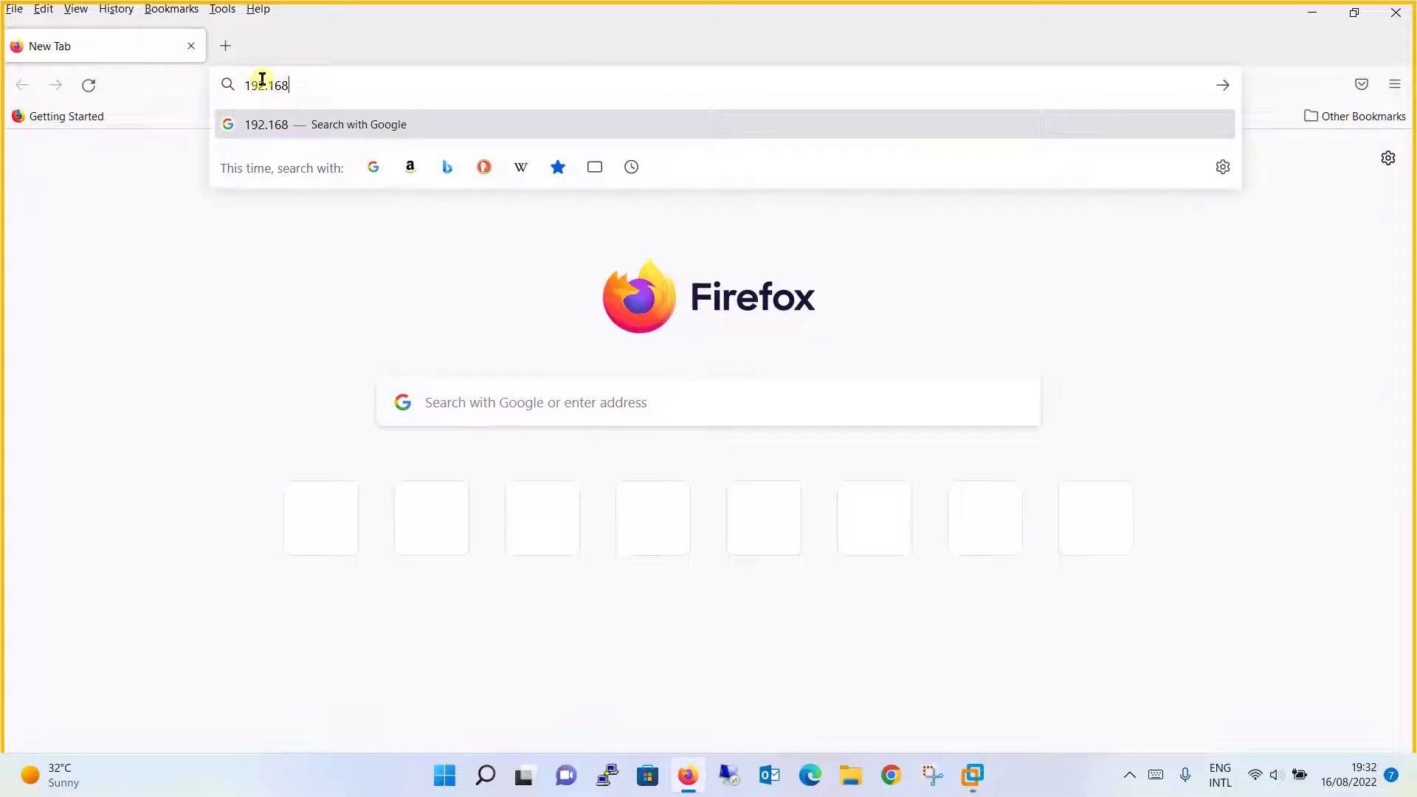
{"action": "type", "text": ".0.205"}
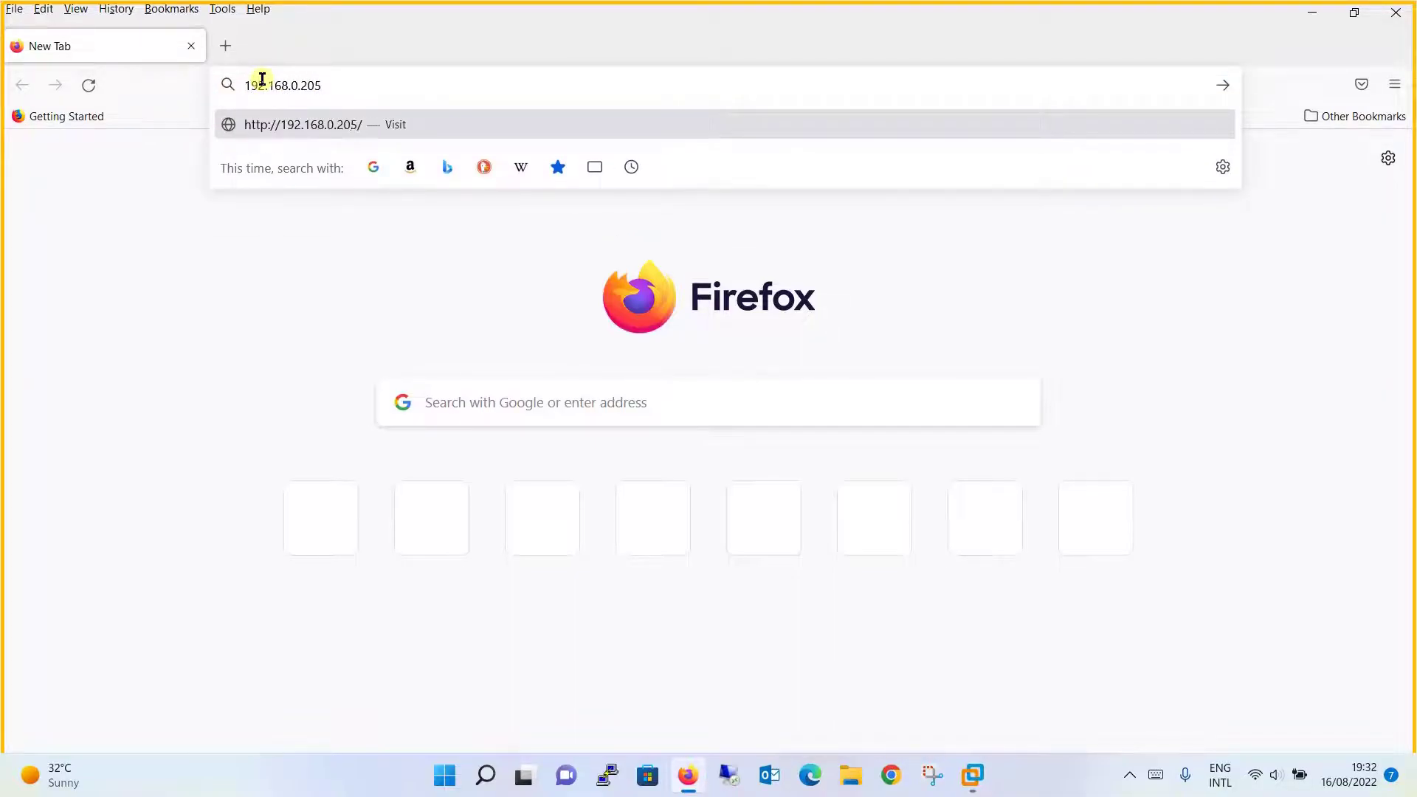
{"action": "key", "text": "Return"}
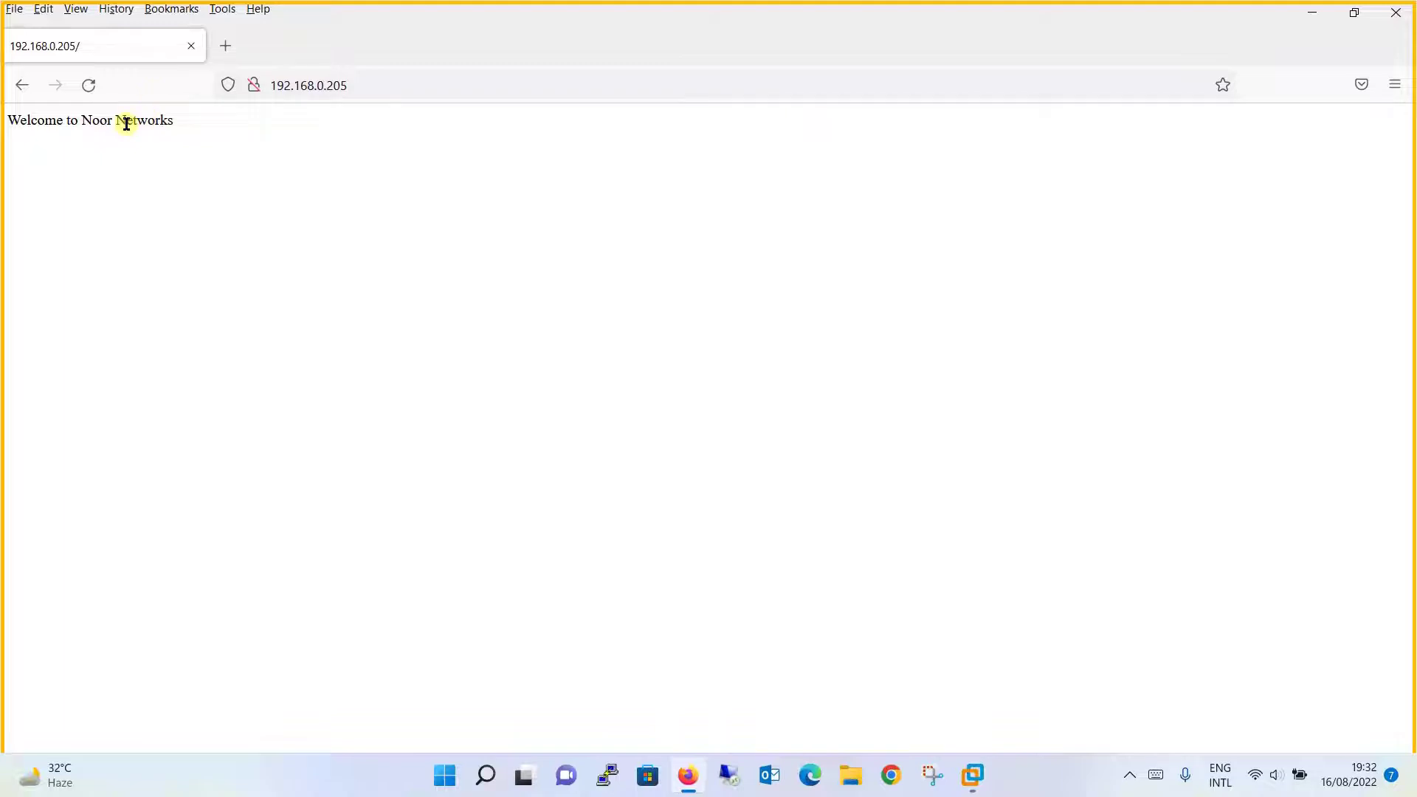
{"action": "left_click", "coordinate": [973, 774]}
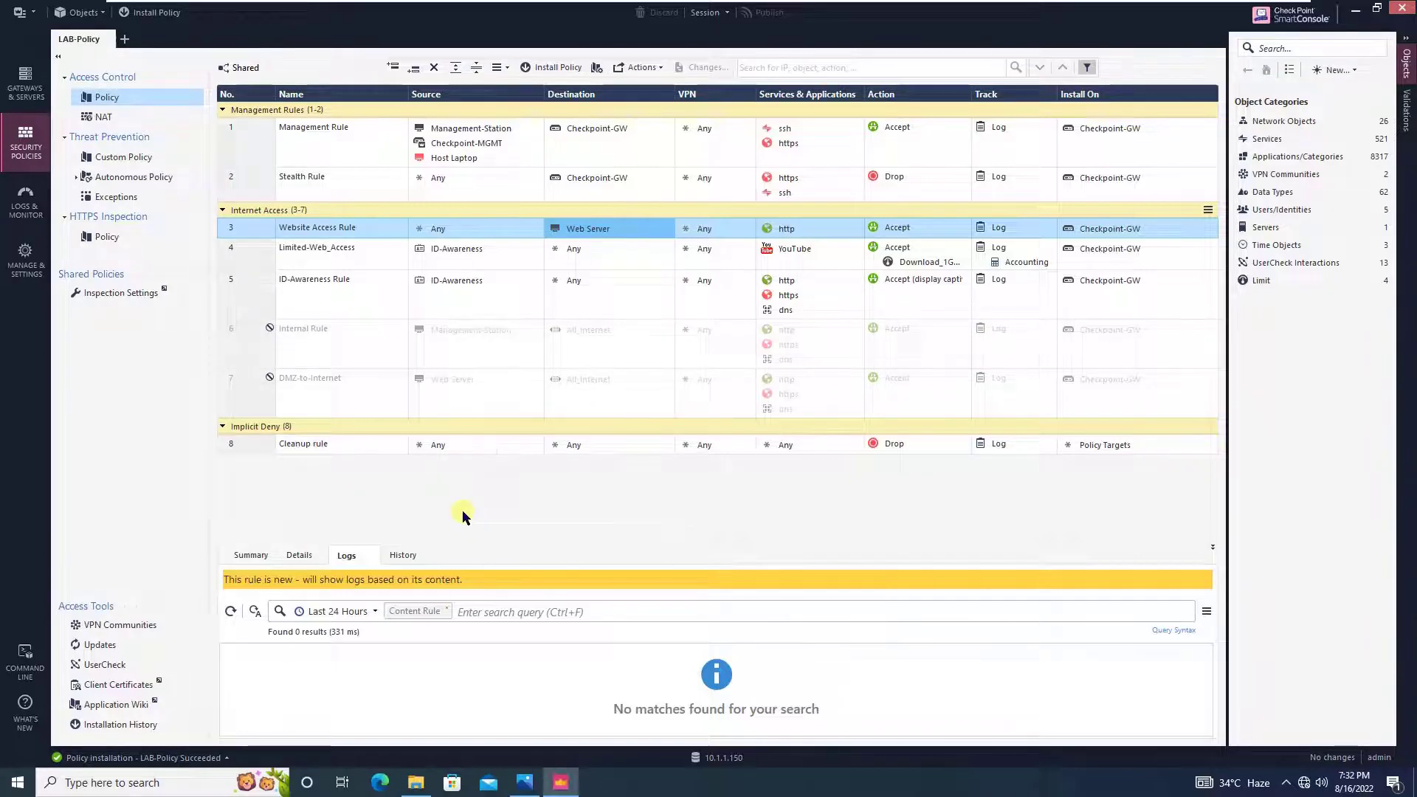
- Open the newest accept log under Website Access Rule and view its Matched Rules tab
{"action": "left_click", "coordinate": [247, 249]}
{"action": "left_click", "coordinate": [254, 230]}
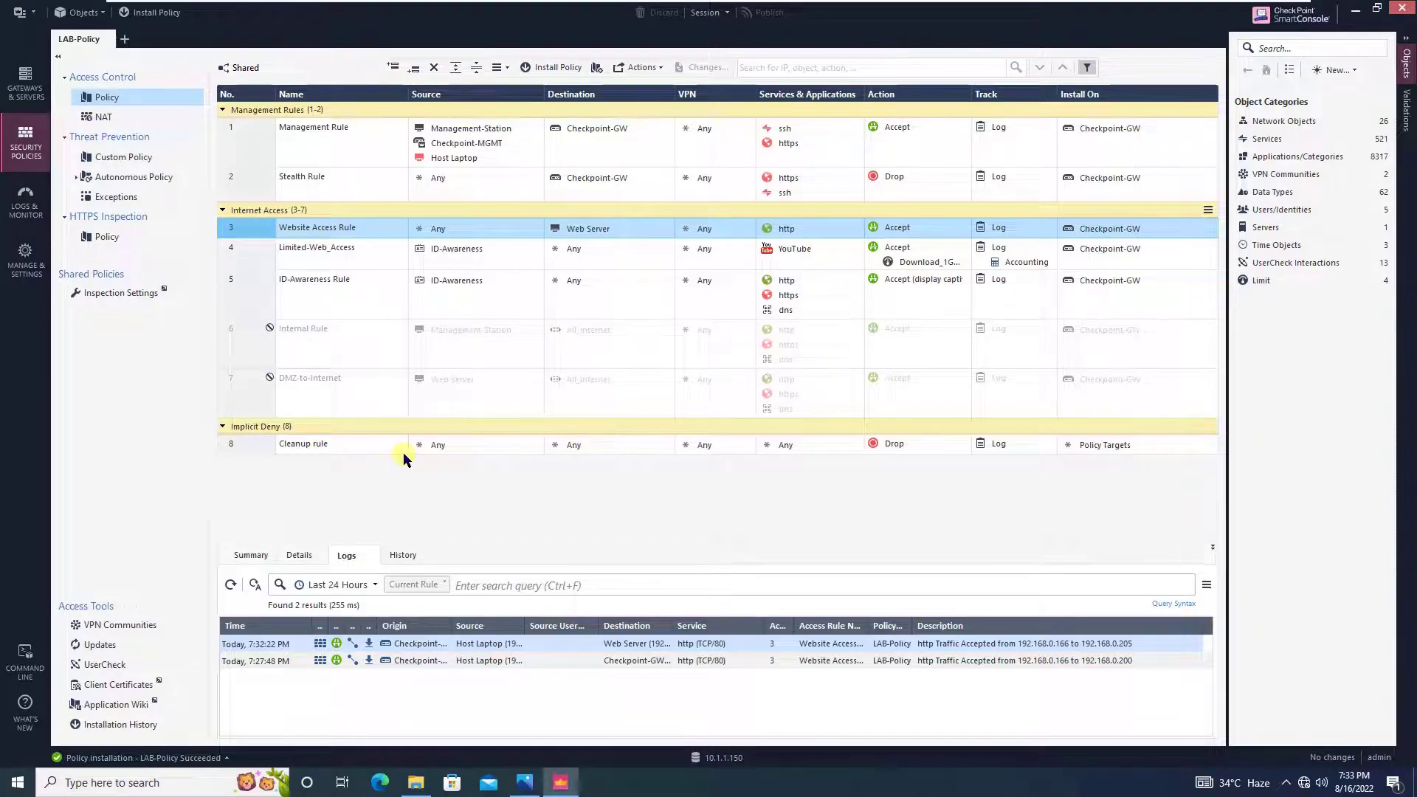
{"action": "double_click", "coordinate": [579, 649]}
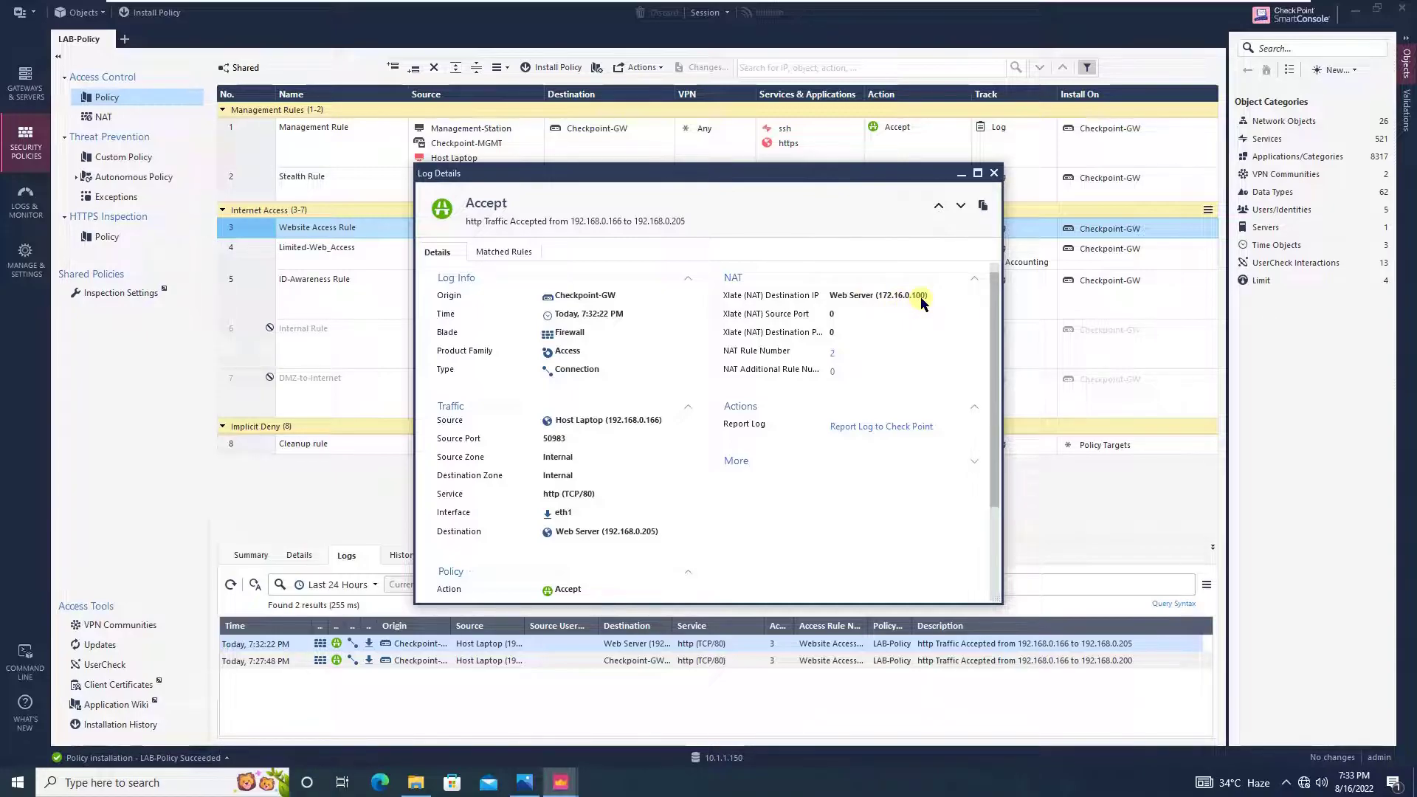
{"action": "left_click", "coordinate": [502, 252]}
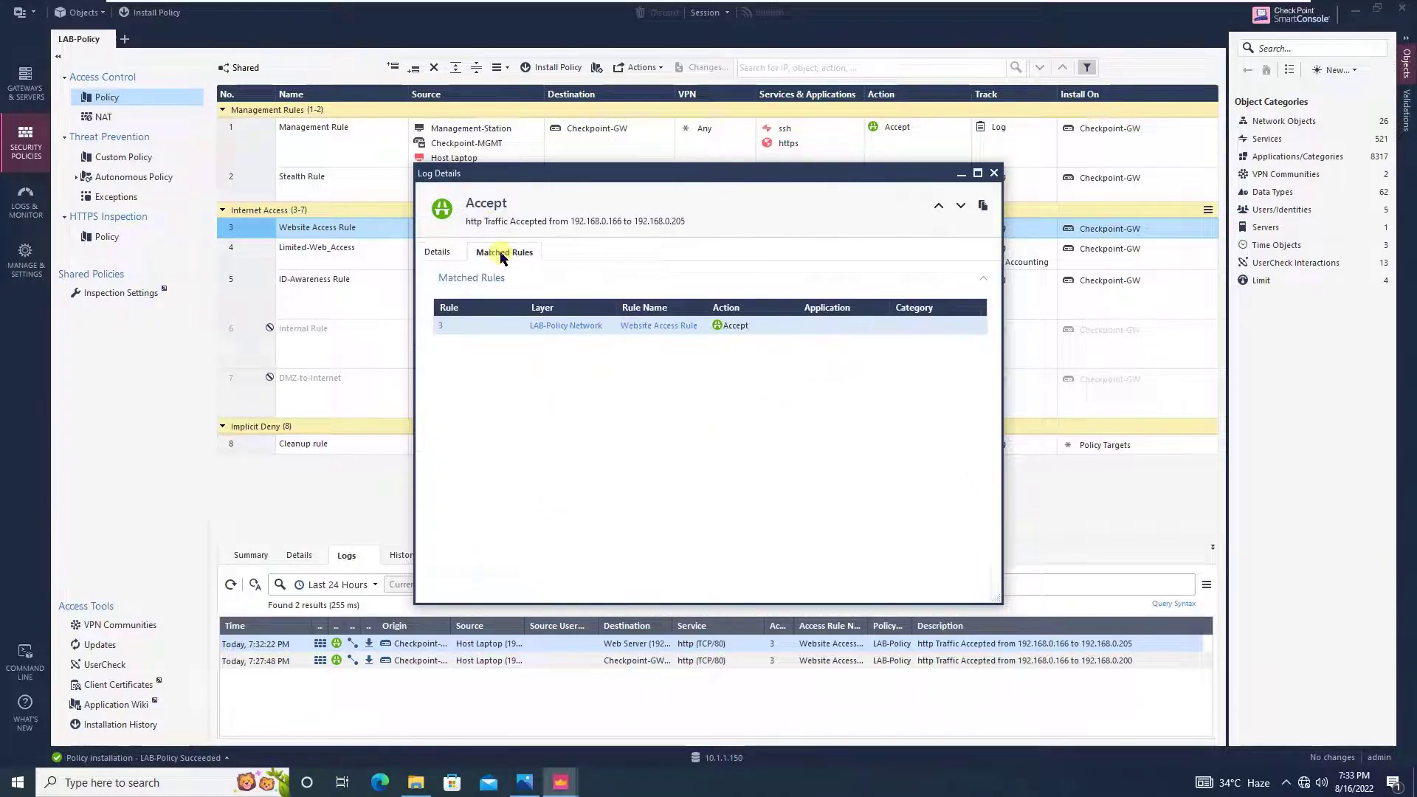